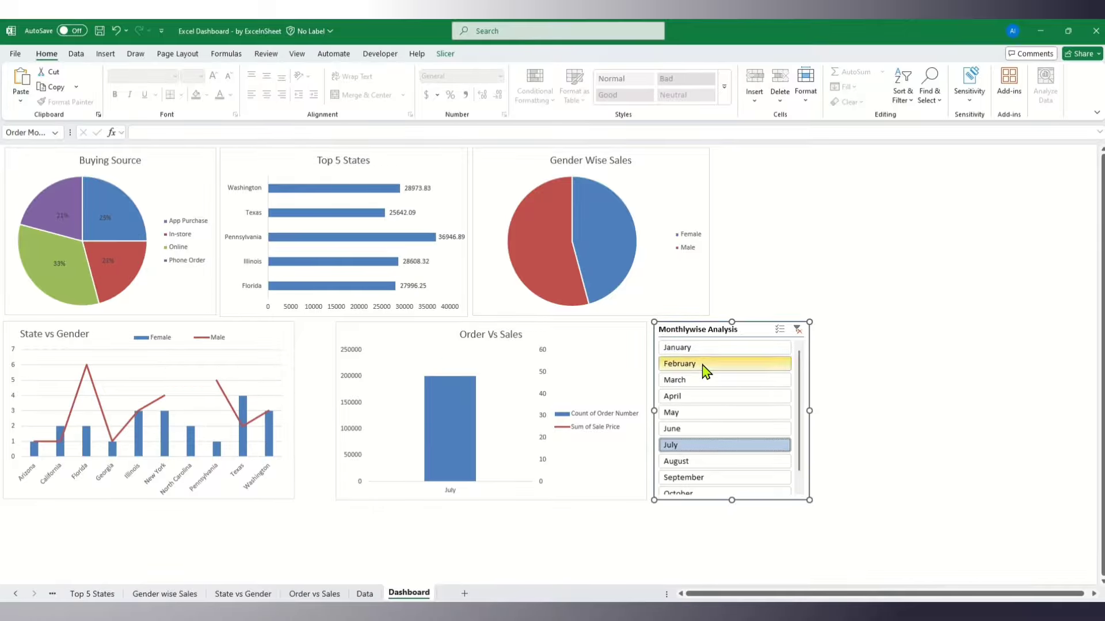
# - Filter the finished dashboard by February, June, August and March one after another with the Monthlywise Analysis slicer
pyautogui.click(701, 364)
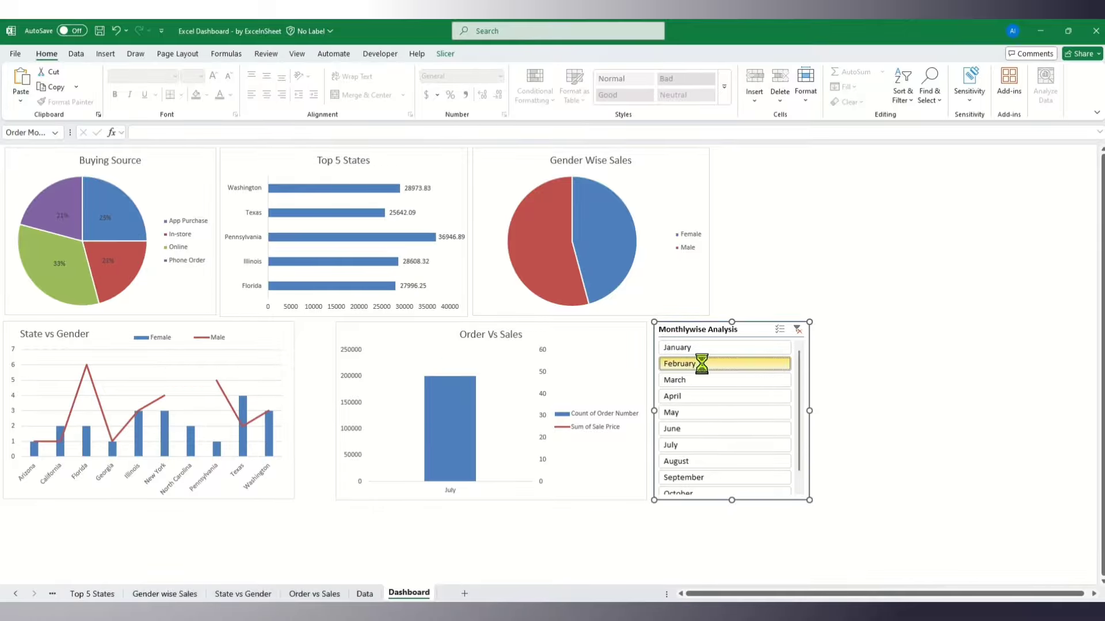
pyautogui.click(703, 430)
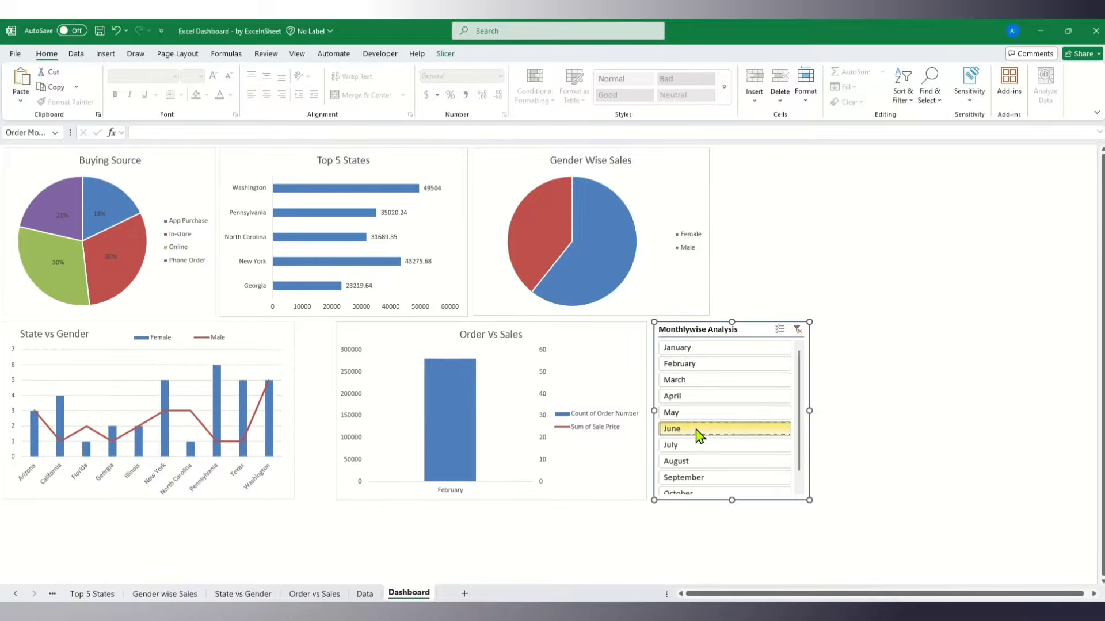
pyautogui.click(692, 465)
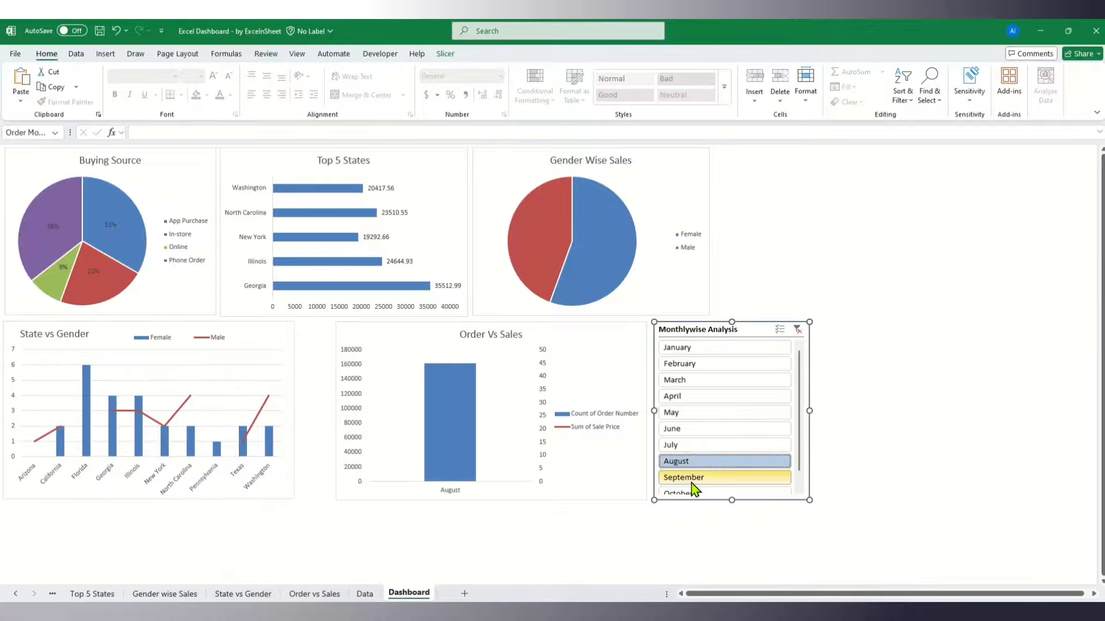
pyautogui.click(685, 380)
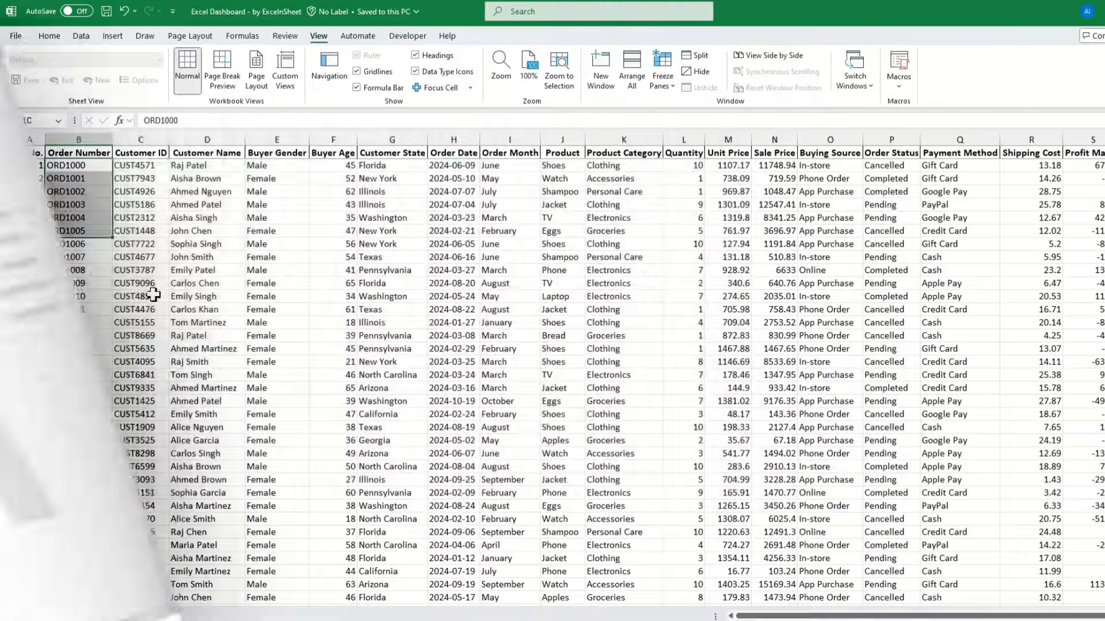
# - Review the order data column by column, from Order Number through Buying Source, and then the data block as a whole
pyautogui.moveTo(66, 165); pyautogui.dragTo(77, 311)
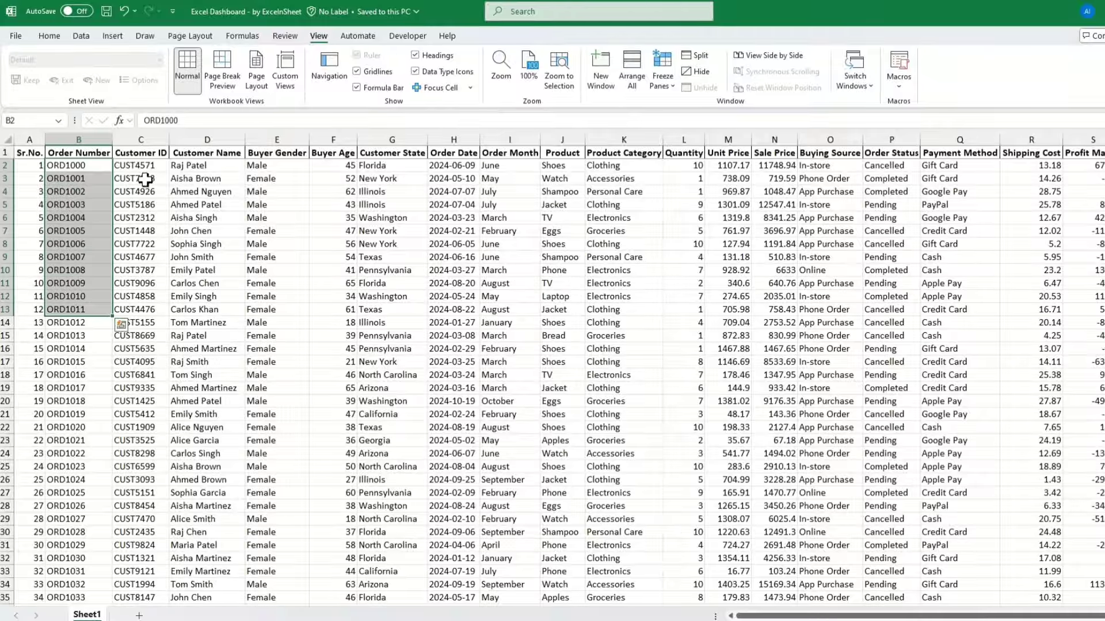
pyautogui.moveTo(145, 179); pyautogui.dragTo(147, 271)
pyautogui.moveTo(218, 157); pyautogui.dragTo(223, 271)
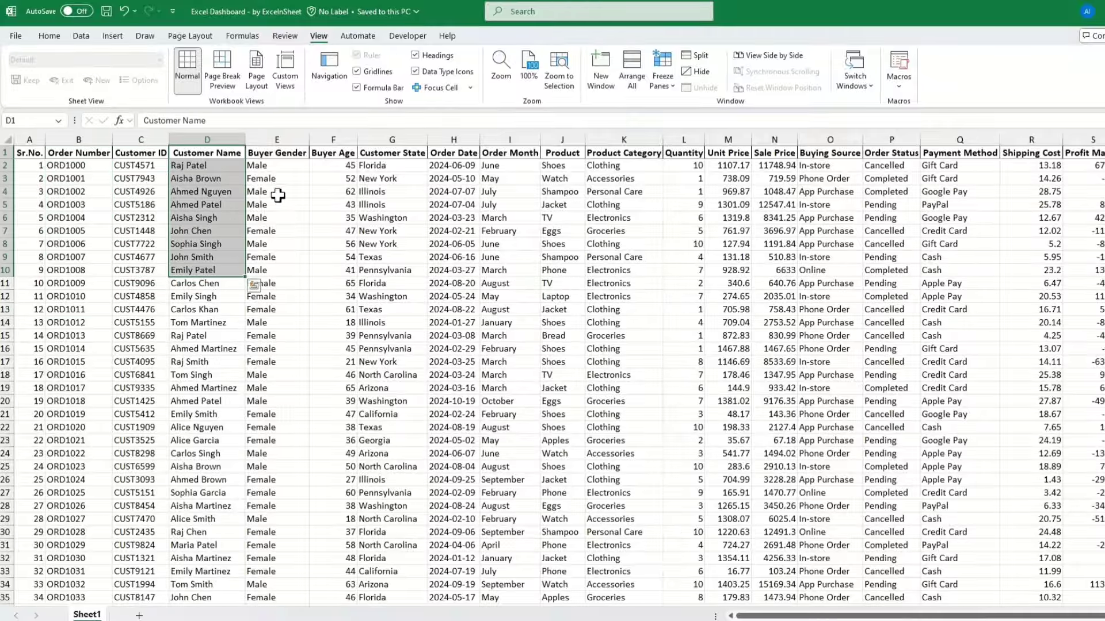
pyautogui.moveTo(292, 163); pyautogui.dragTo(291, 257)
pyautogui.moveTo(343, 163); pyautogui.dragTo(340, 256)
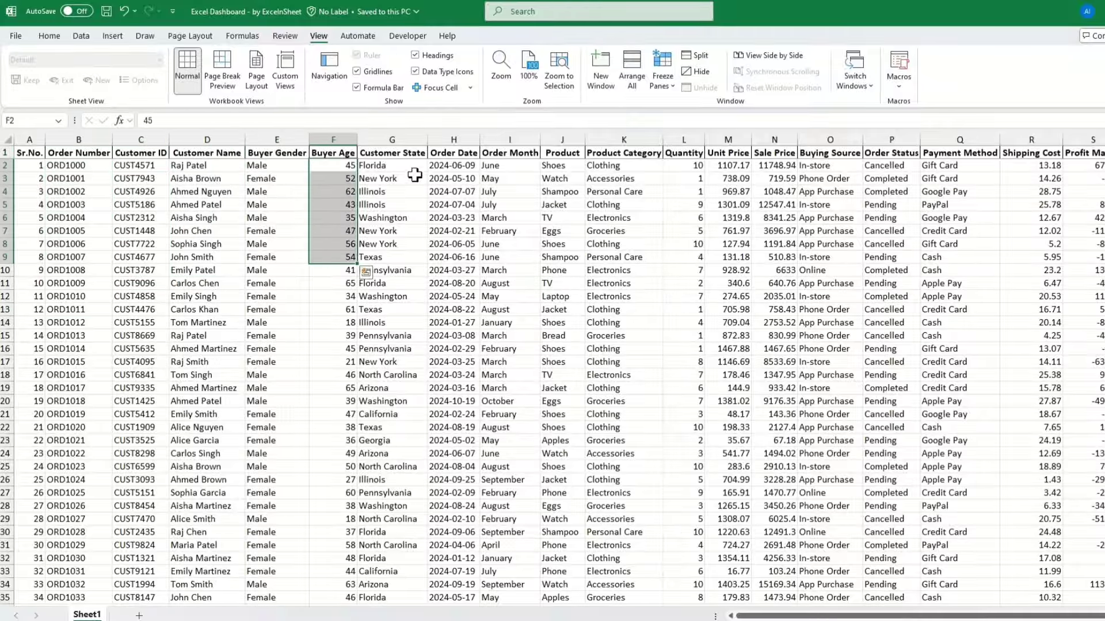
pyautogui.moveTo(410, 167); pyautogui.dragTo(403, 288)
pyautogui.moveTo(468, 168); pyautogui.dragTo(490, 224)
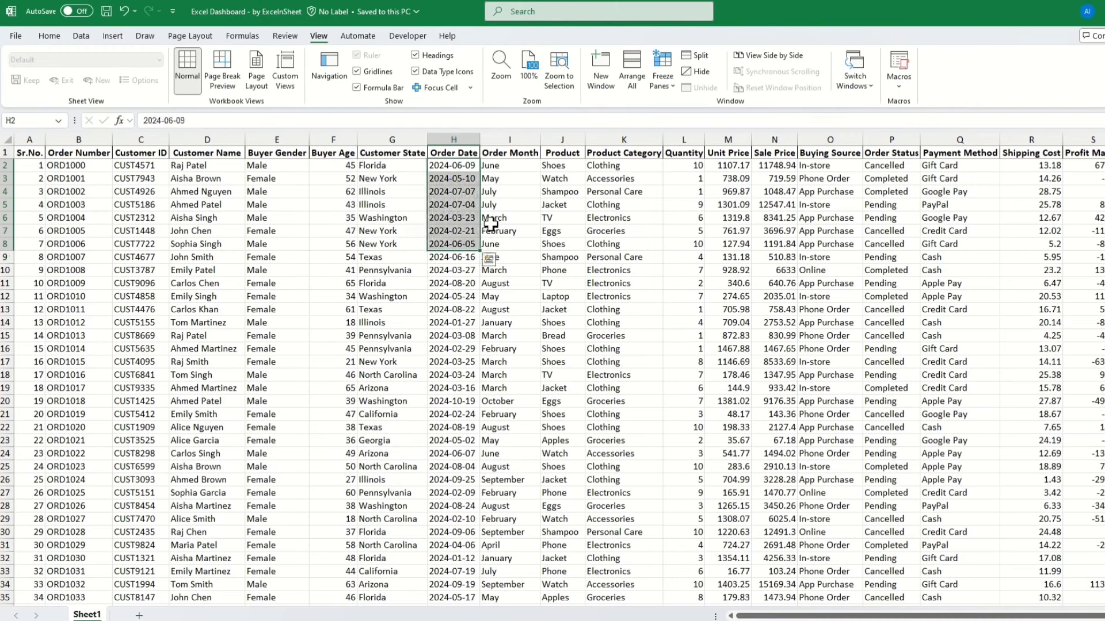
pyautogui.moveTo(523, 173); pyautogui.dragTo(521, 262)
pyautogui.moveTo(568, 171); pyautogui.dragTo(564, 243)
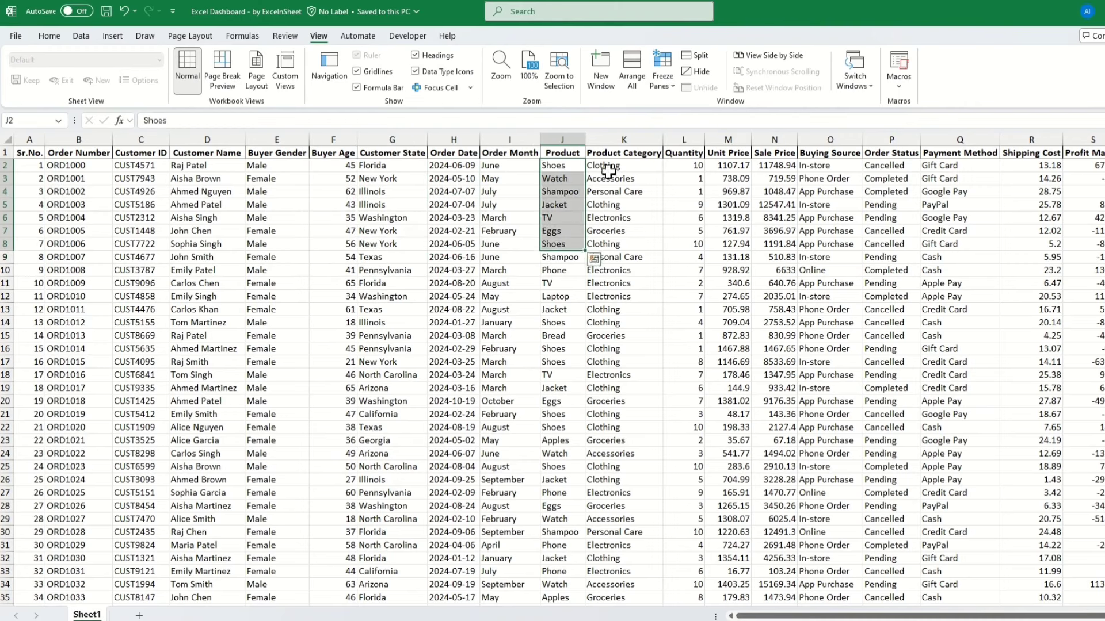
pyautogui.moveTo(608, 171); pyautogui.dragTo(623, 254)
pyautogui.moveTo(698, 166); pyautogui.dragTo(691, 265)
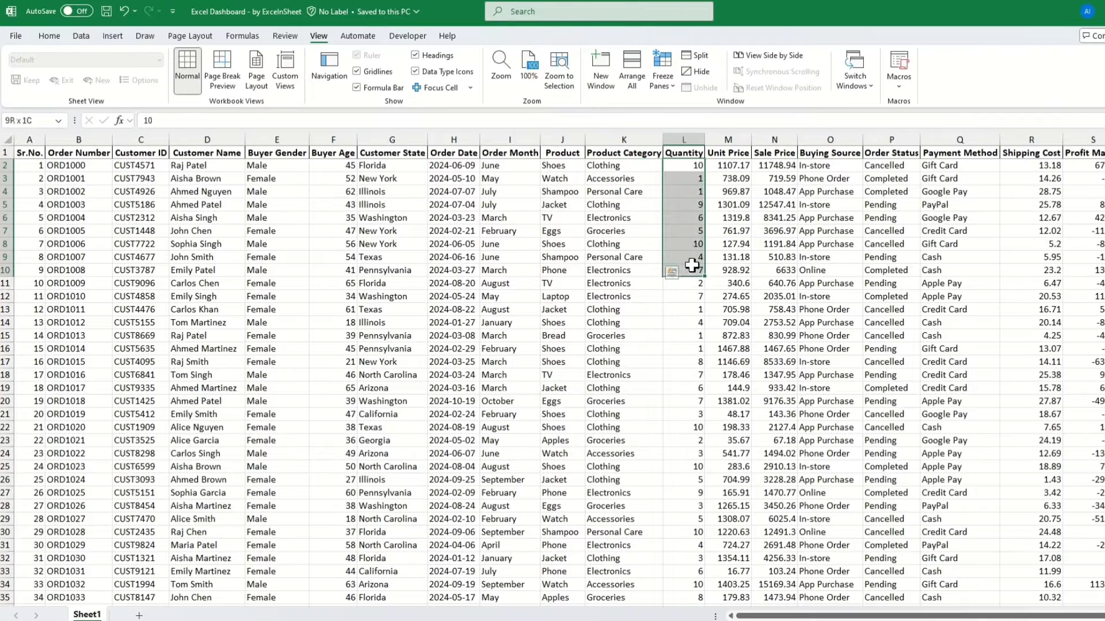
pyautogui.moveTo(733, 169); pyautogui.dragTo(735, 257)
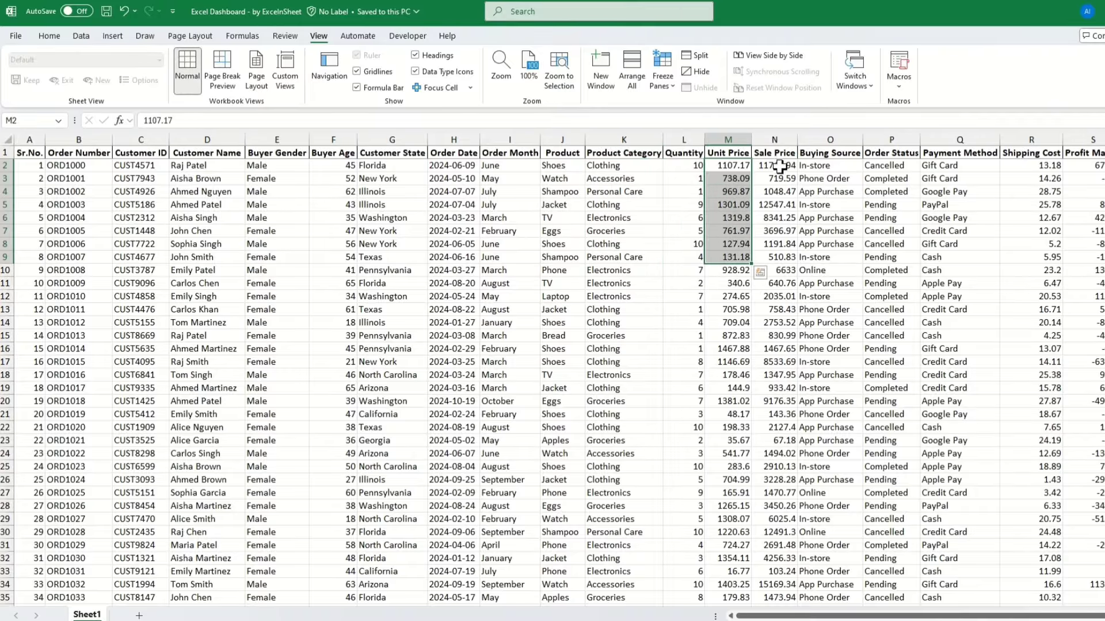
pyautogui.moveTo(778, 165); pyautogui.dragTo(782, 259)
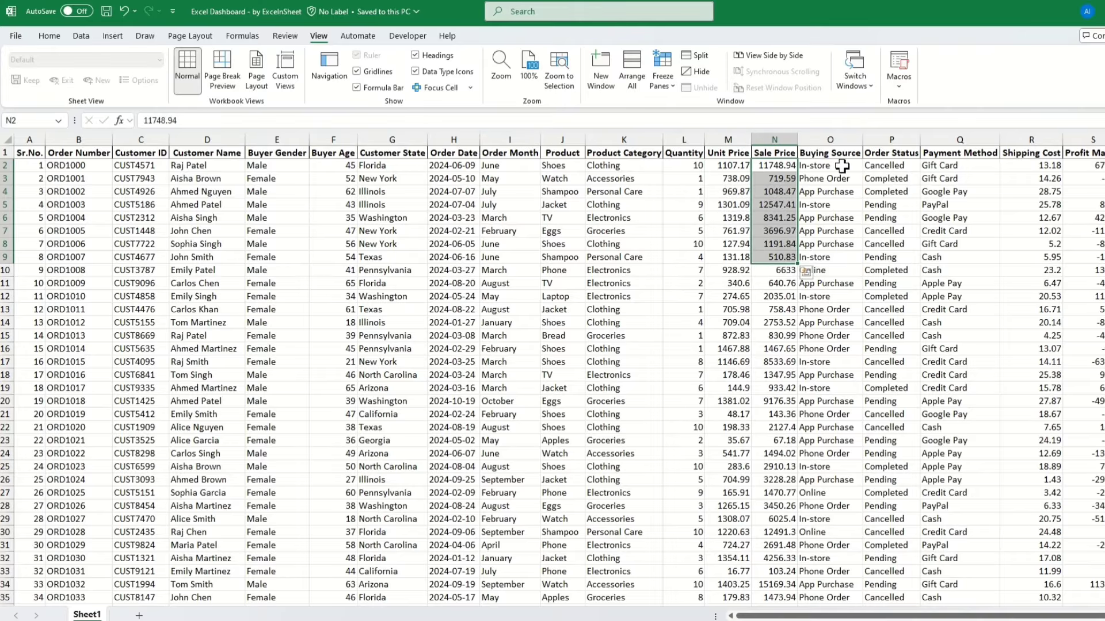
pyautogui.moveTo(843, 168); pyautogui.dragTo(843, 268)
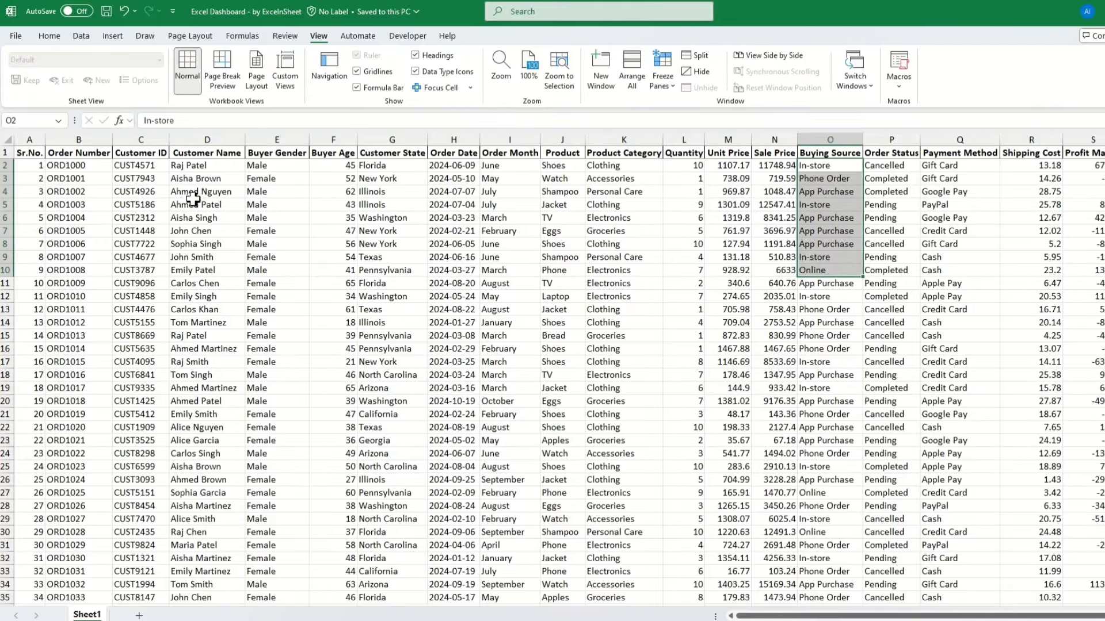
pyautogui.moveTo(193, 199); pyautogui.dragTo(956, 496)
pyautogui.click(510, 363)
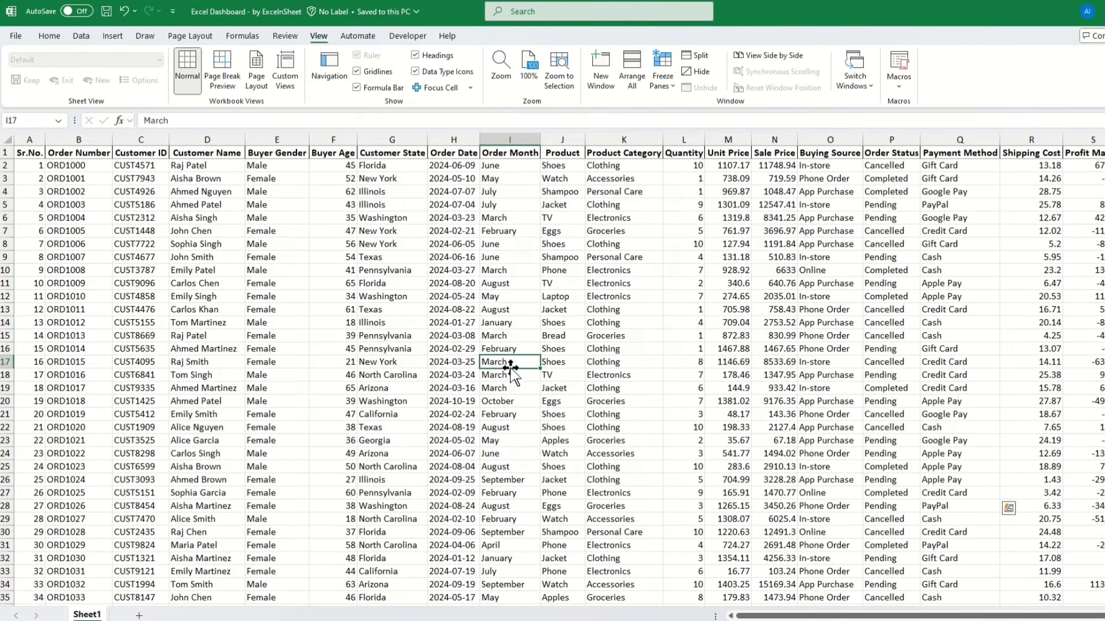
# - Rename the order data worksheet Sheet1 as Data
pyautogui.doubleClick(87, 615)
pyautogui.write('Data')
pyautogui.press('Return')
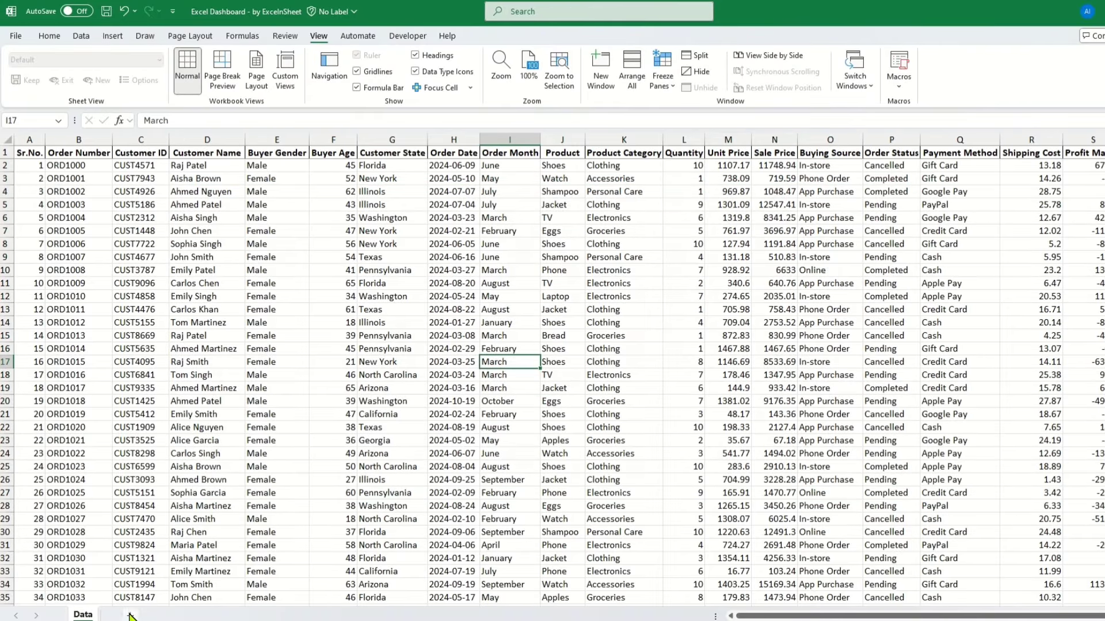
# - Add a new worksheet after the Data sheet and name it Dashboard
pyautogui.click(130, 615)
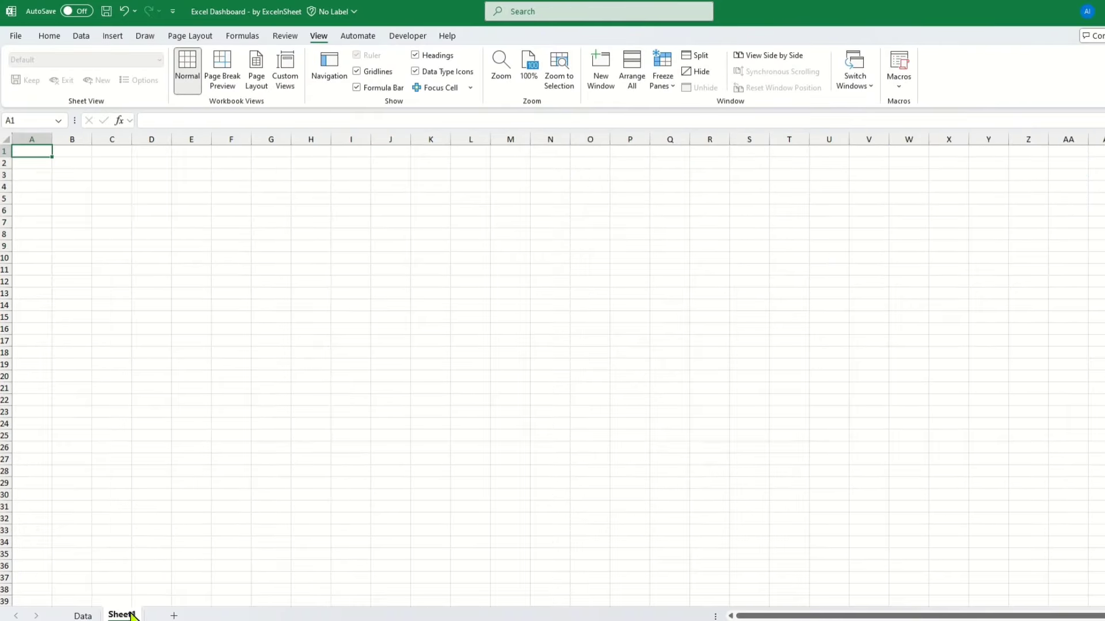
pyautogui.doubleClick(121, 615)
pyautogui.write('Dashboard')
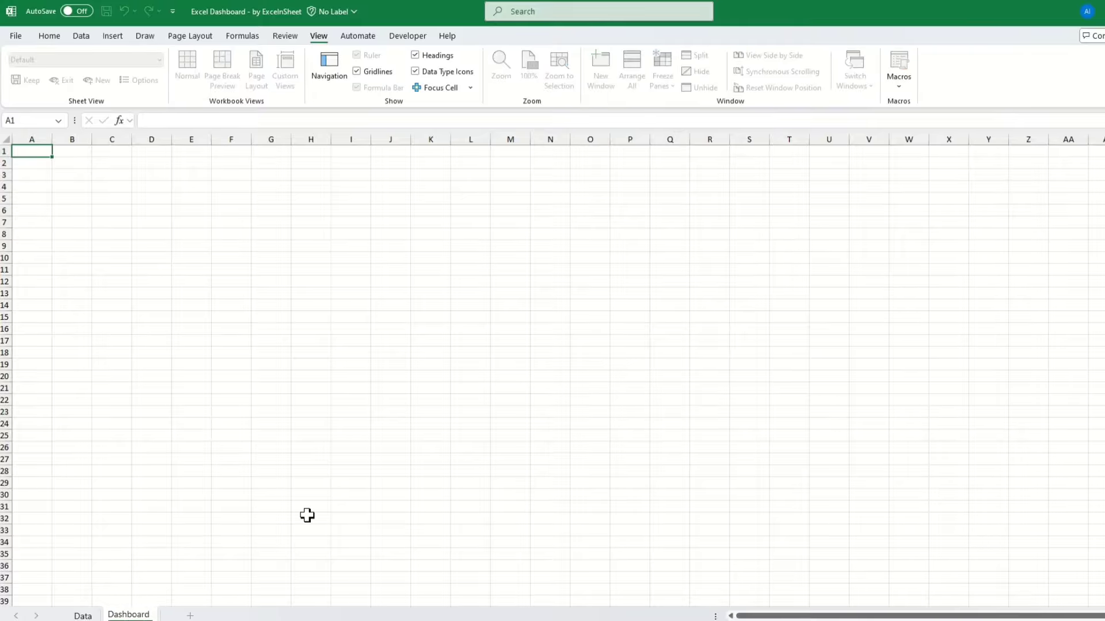
pyautogui.press('Return')
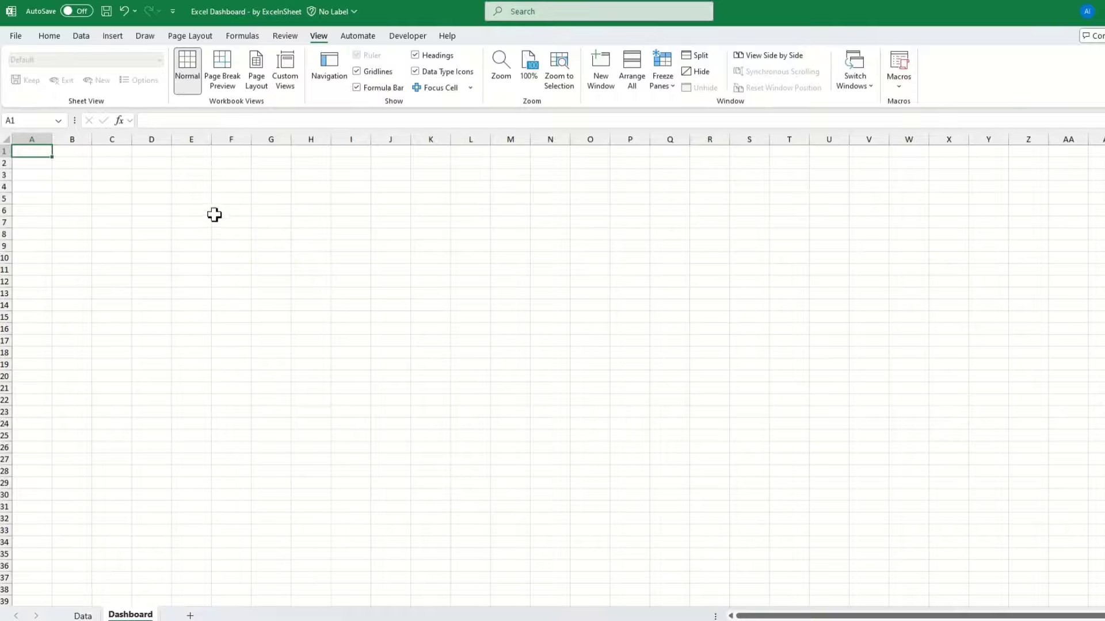
# - Hide the gridlines and the row and column headings on the Dashboard sheet
pyautogui.click(191, 36)
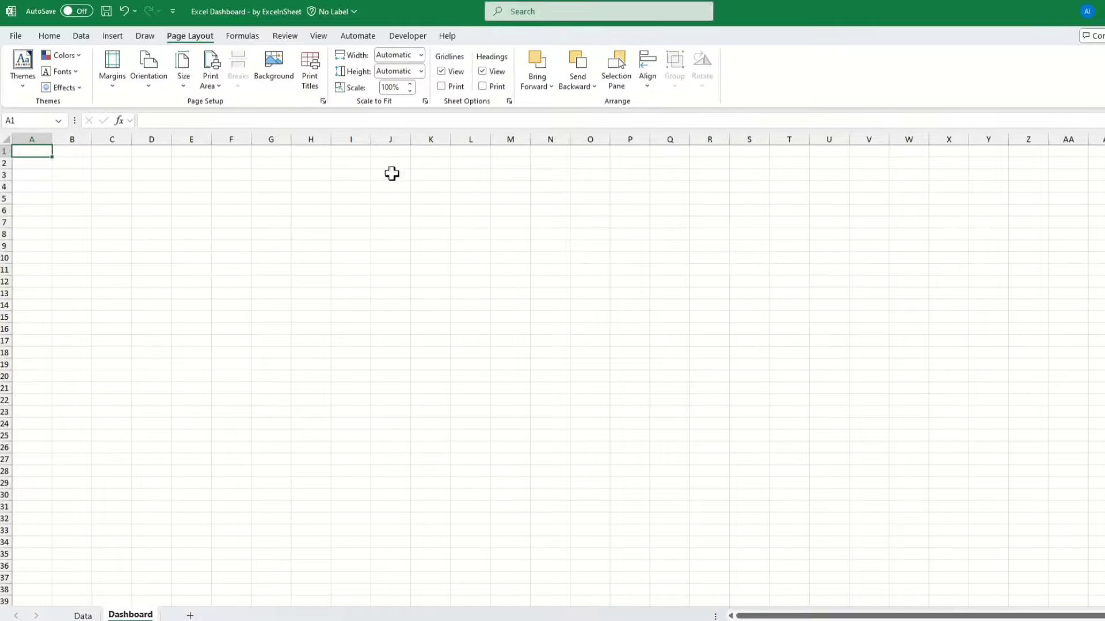
pyautogui.click(442, 72)
pyautogui.click(482, 72)
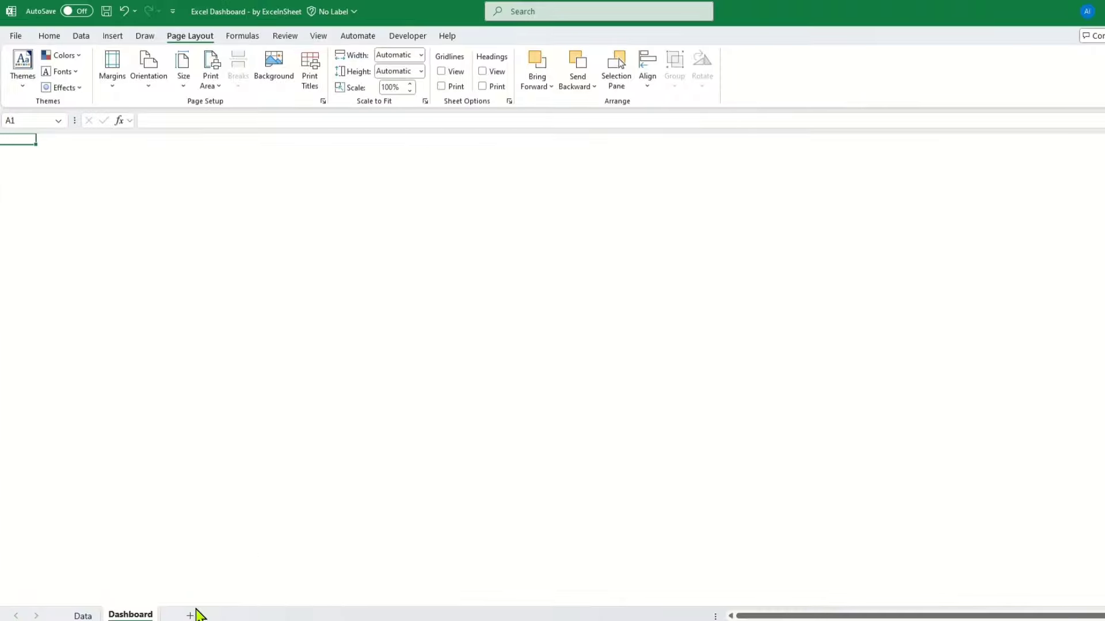
# - Create a PivotTable on a new worksheet from the Data sheet range A1:S501
pyautogui.click(82, 616)
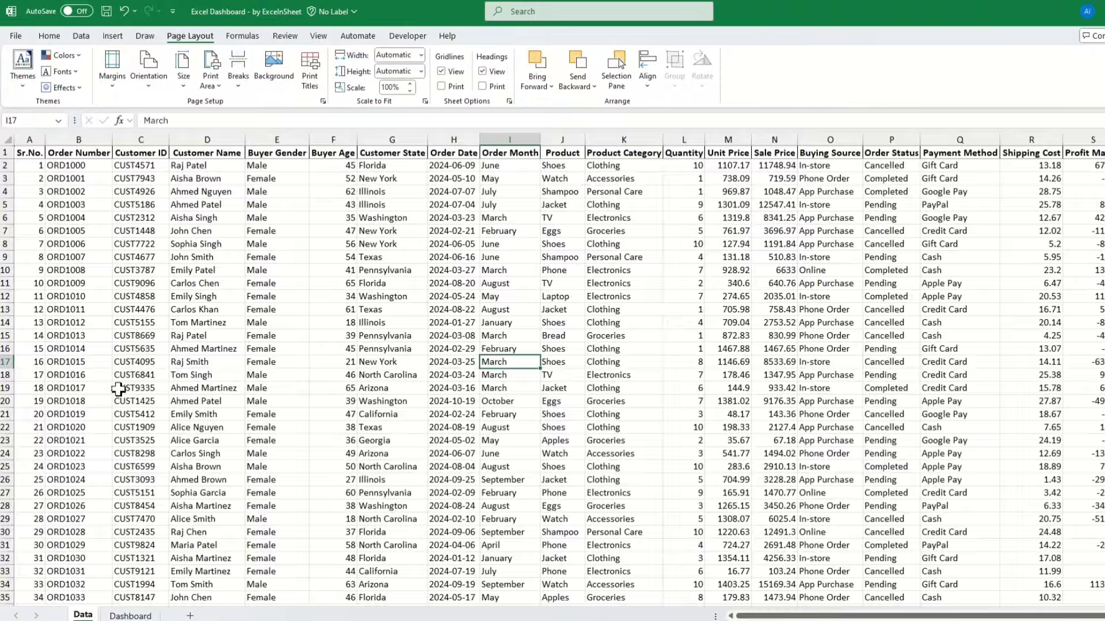
pyautogui.click(131, 323)
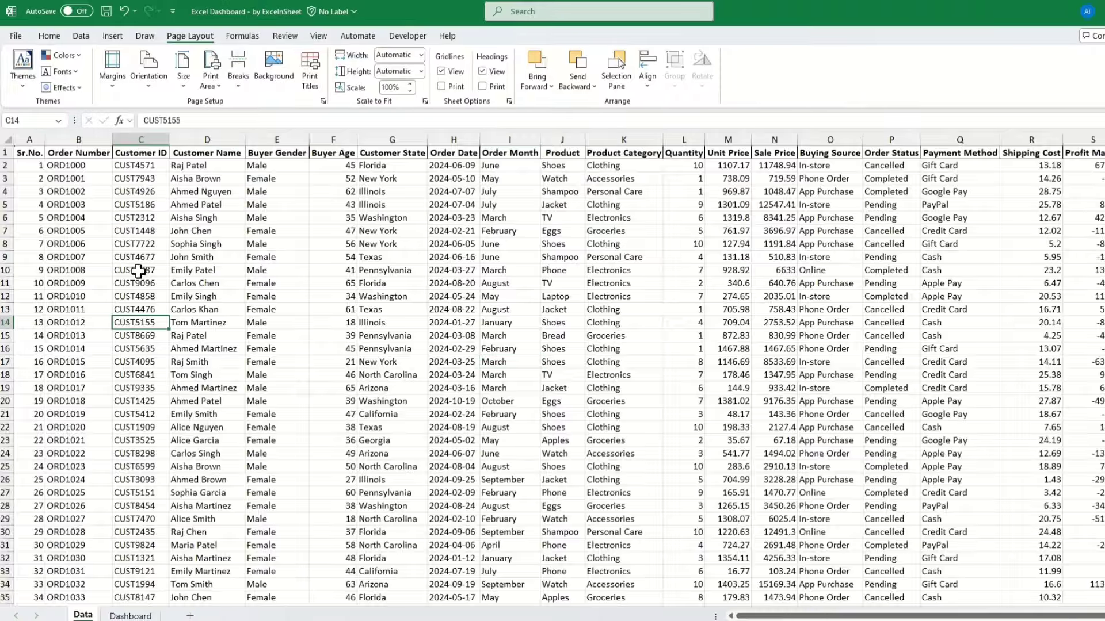
pyautogui.click(112, 35)
pyautogui.click(27, 68)
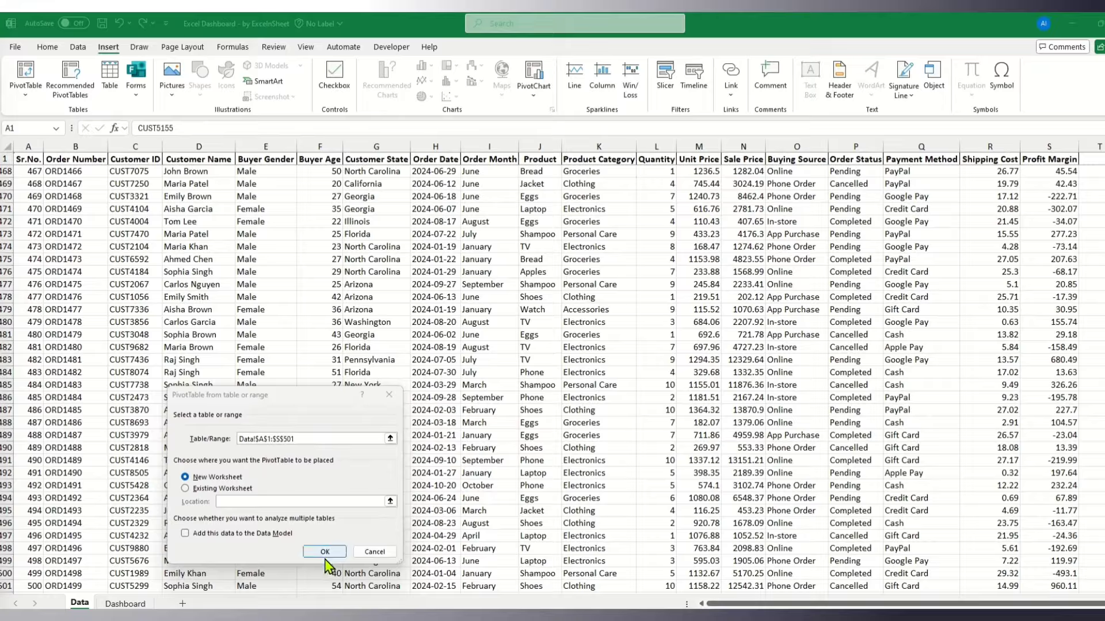
pyautogui.click(324, 552)
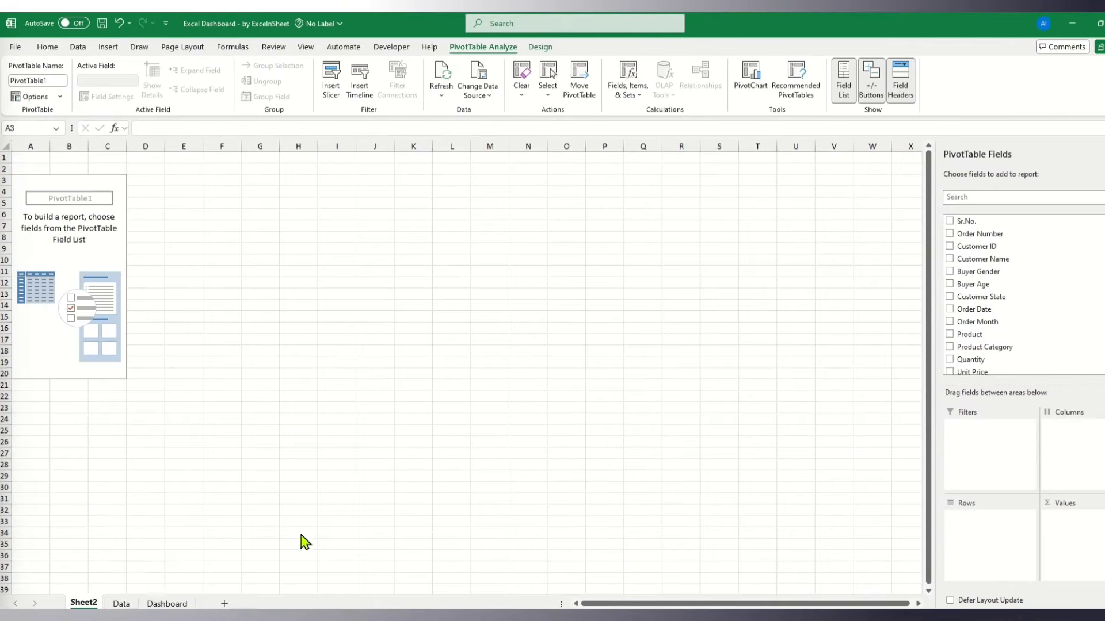
# - Rename the new PivotTable worksheet as Order Source
pyautogui.doubleClick(84, 602)
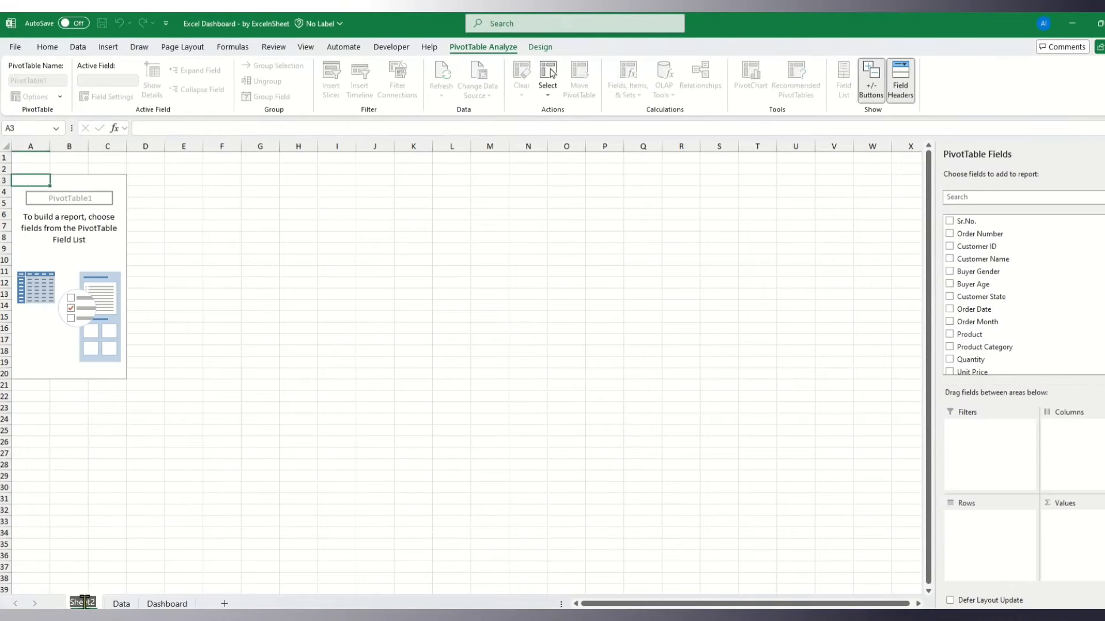
pyautogui.write('Order Source')
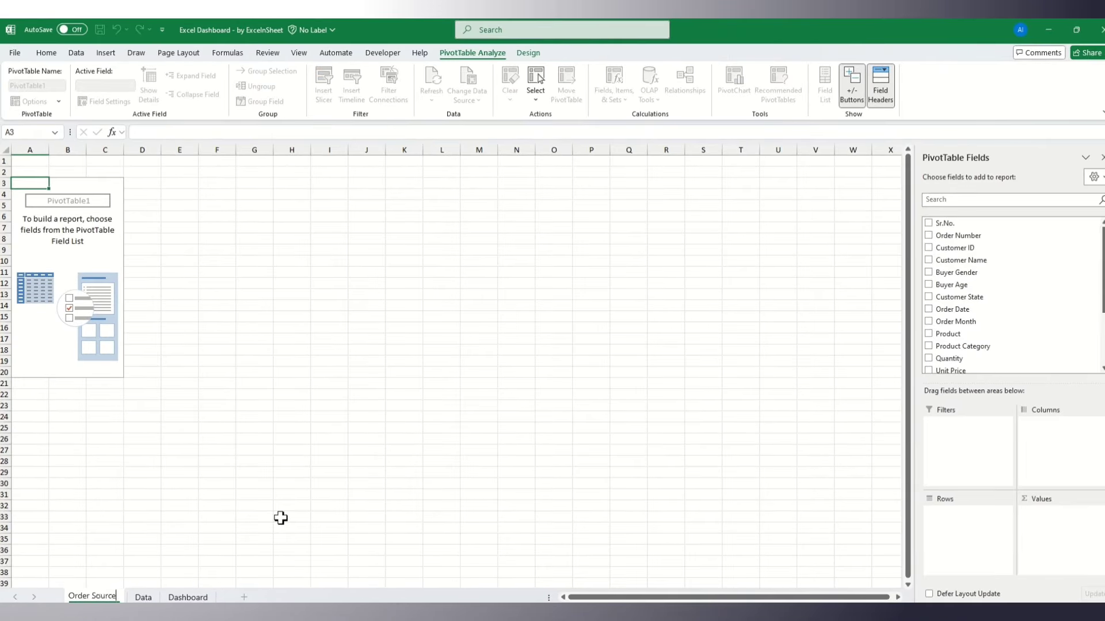
pyautogui.press('Return')
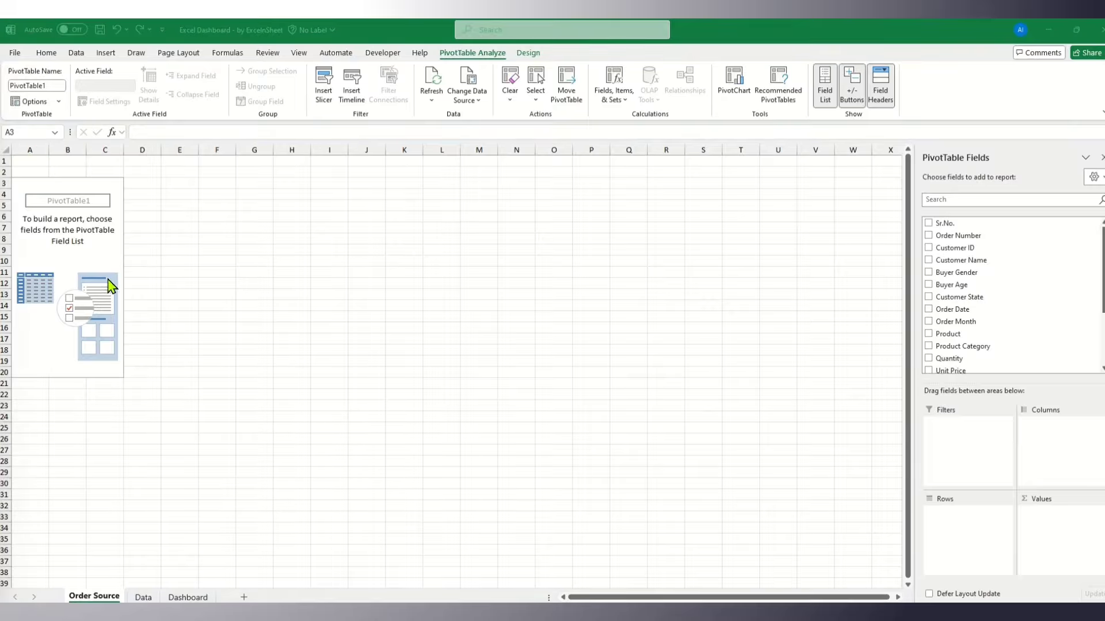
# - Build the PivotTable with Buying Source as the rows and the count of Order Number as the values
pyautogui.click(102, 249)
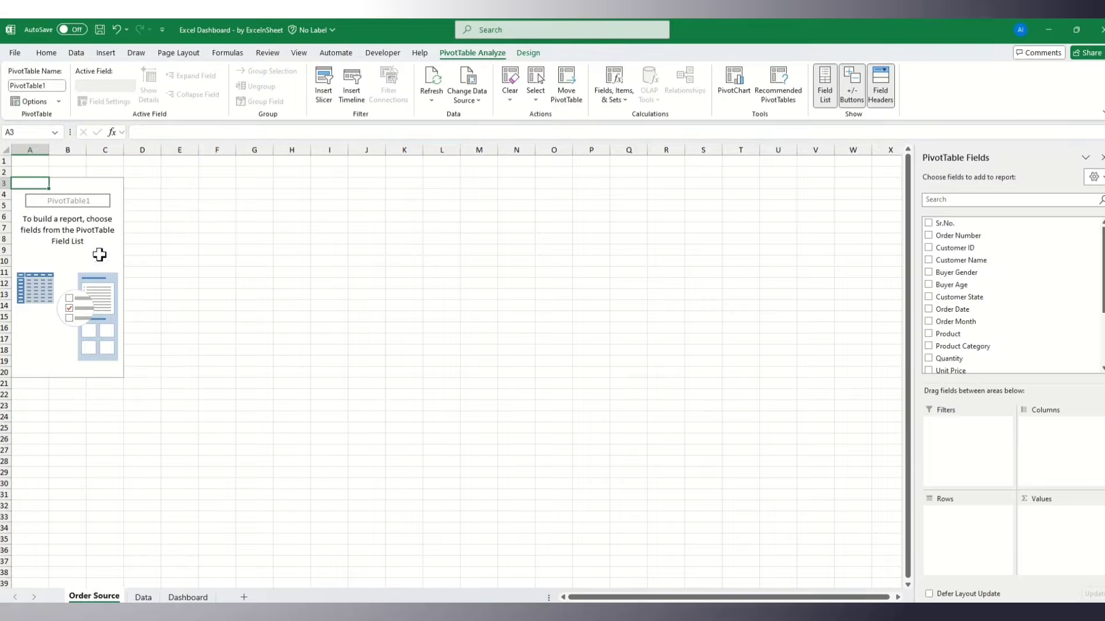
pyautogui.scroll(-2, 978, 328)
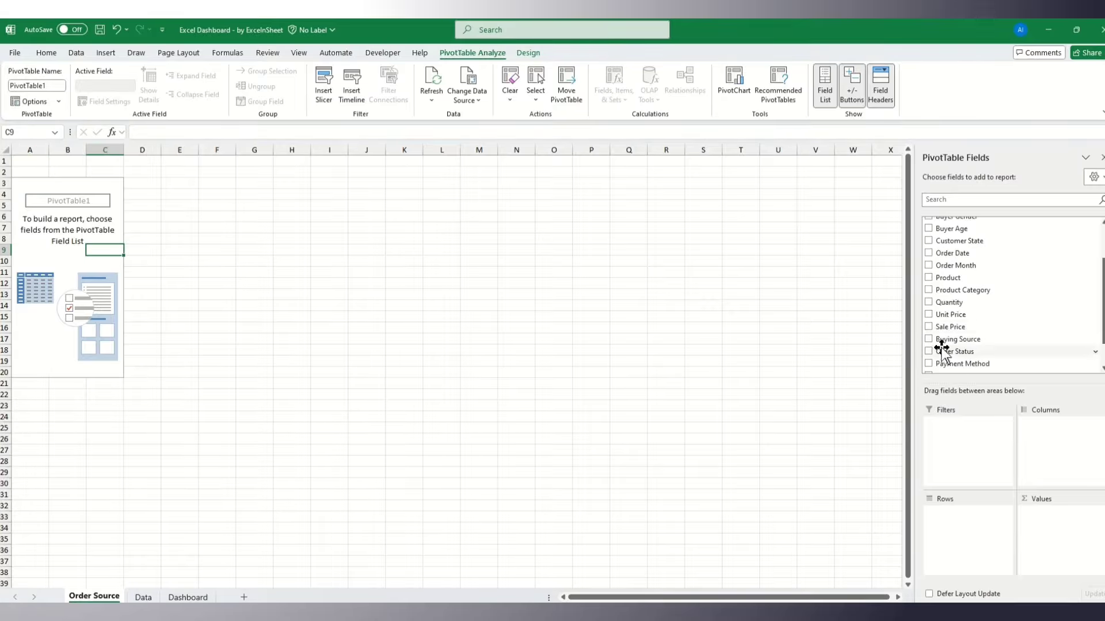
pyautogui.moveTo(943, 343); pyautogui.dragTo(951, 534)
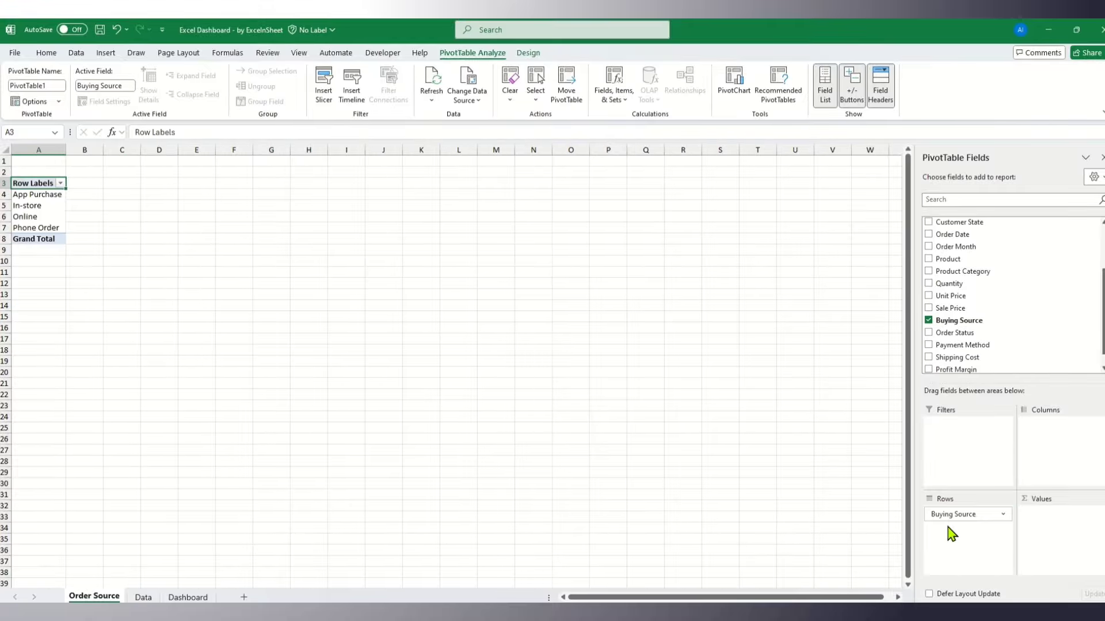
pyautogui.scroll(3, 982, 313)
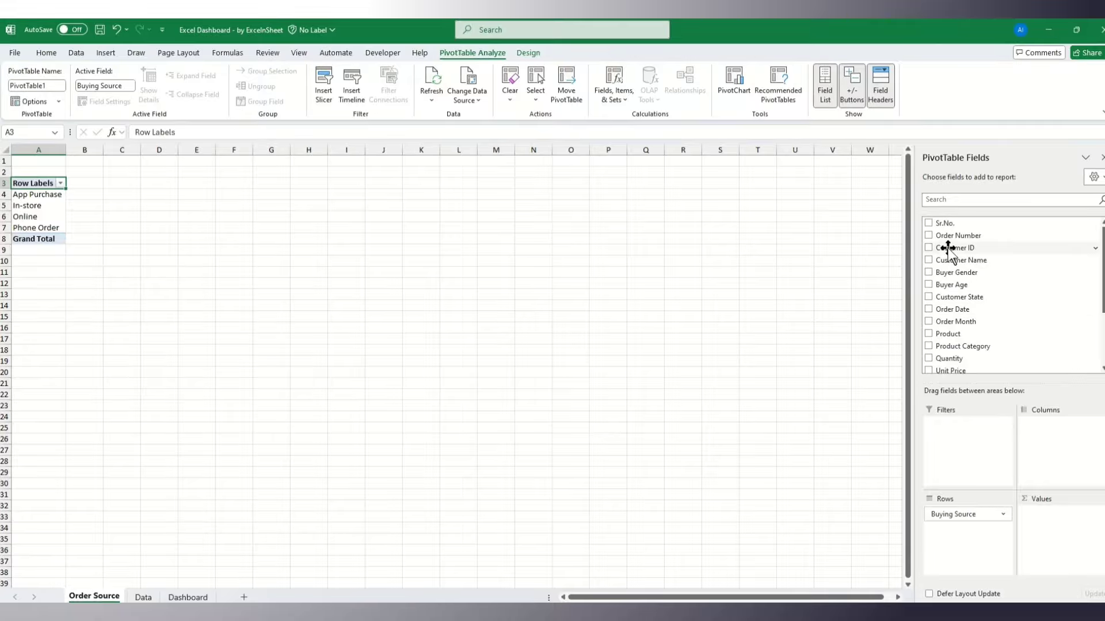
pyautogui.moveTo(943, 235); pyautogui.dragTo(1050, 525)
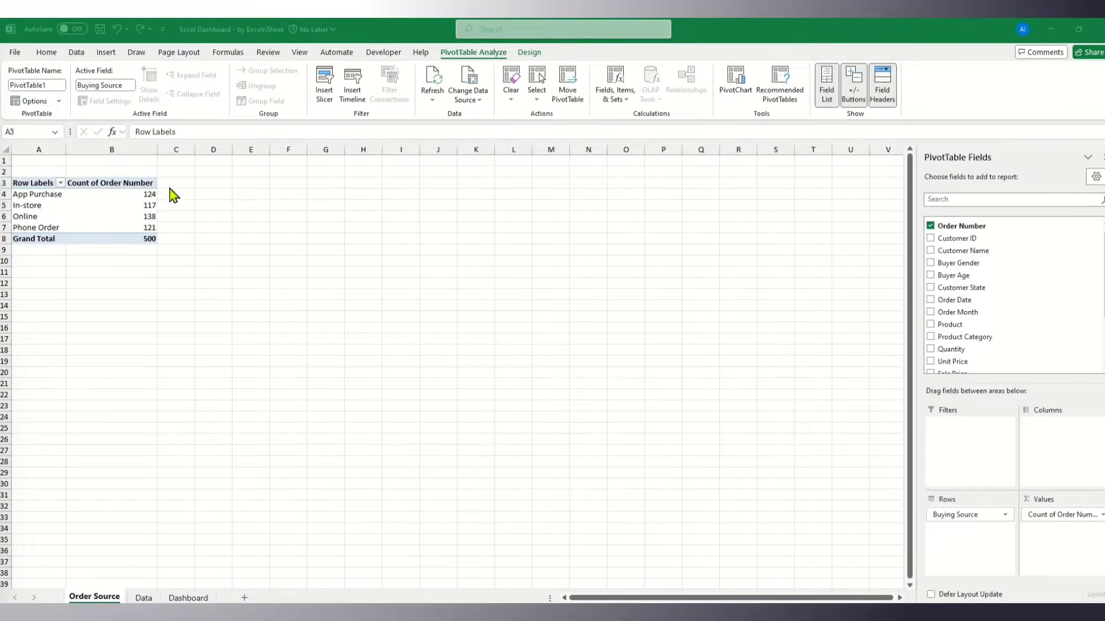
# - Insert a pie PivotChart from the Buying Source PivotTable on the Order Source sheet
pyautogui.click(37, 196)
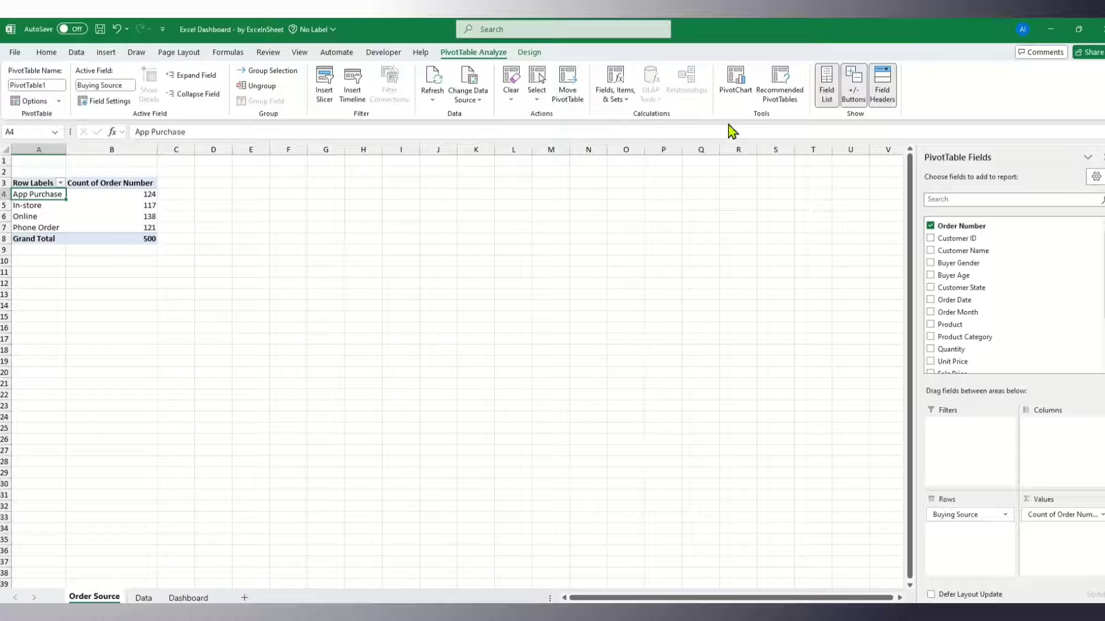
pyautogui.click(738, 90)
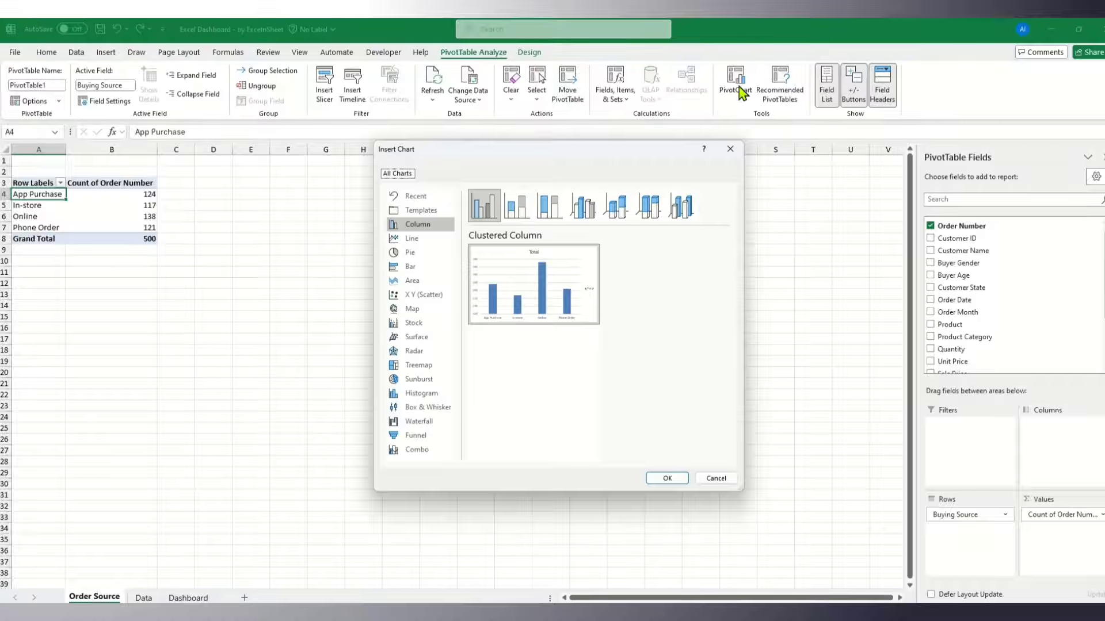
pyautogui.click(414, 256)
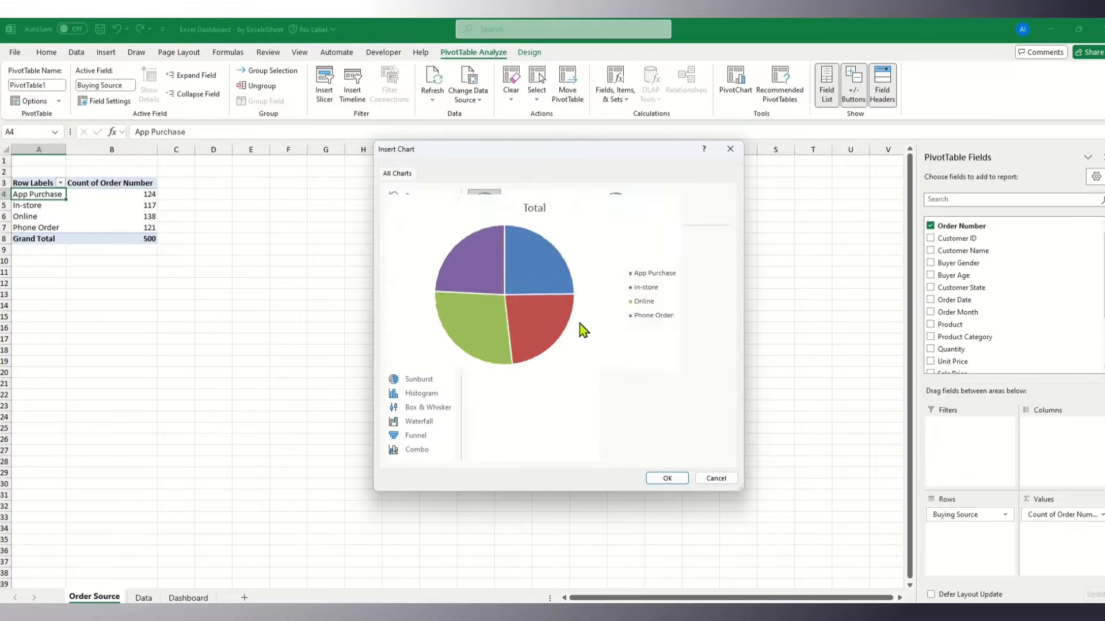
pyautogui.click(665, 478)
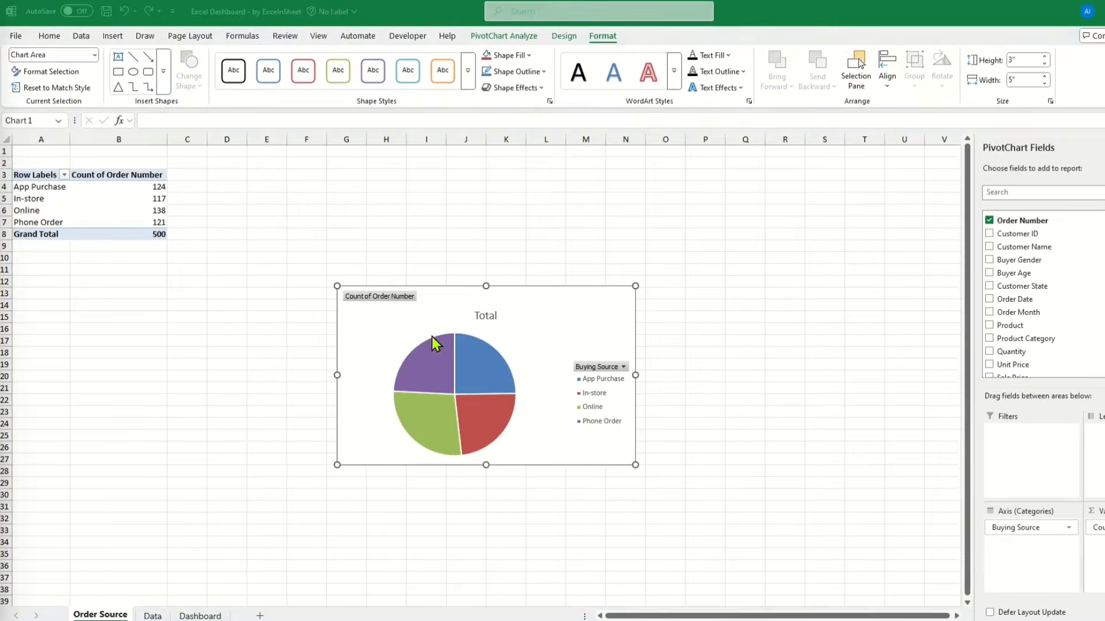
# - Hide all field buttons on the pie chart and change its title to Buying Source
pyautogui.rightClick(377, 299)
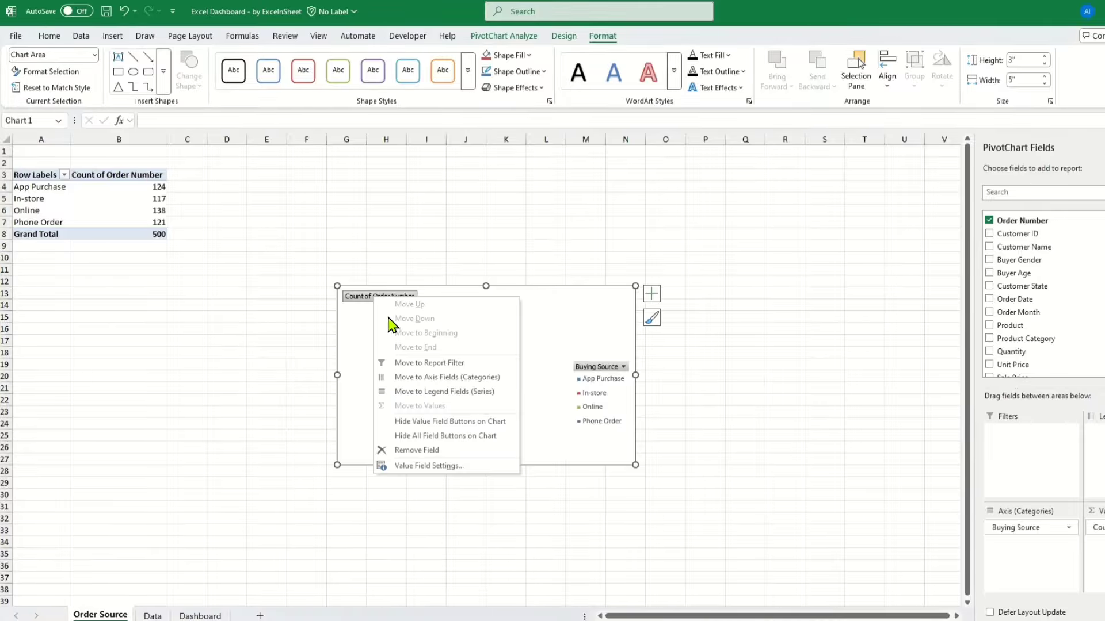
pyautogui.click(446, 437)
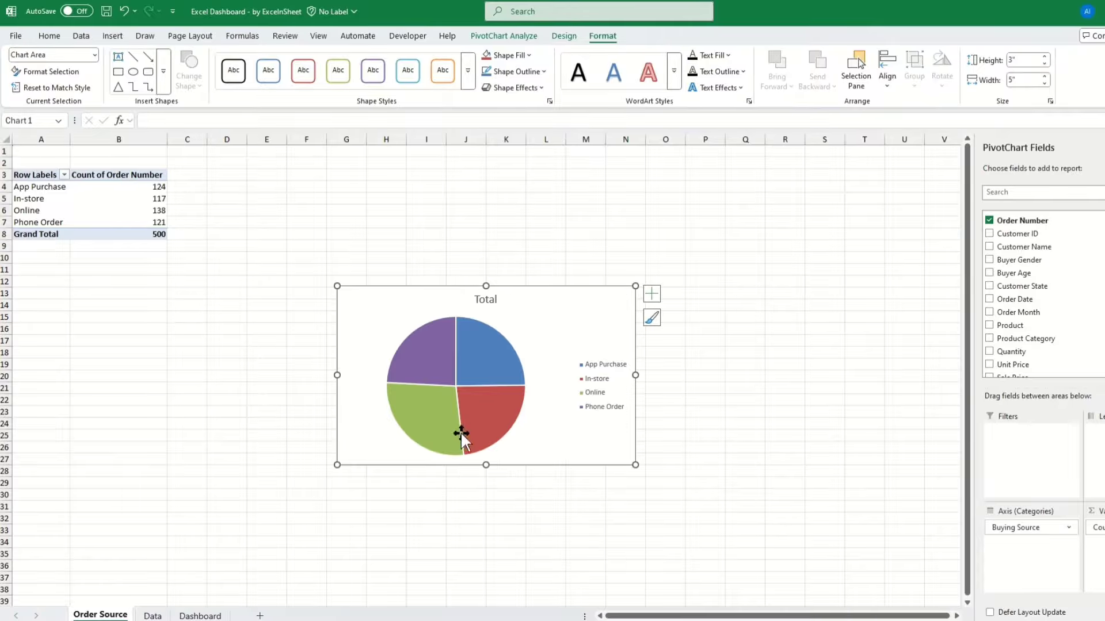
pyautogui.click(487, 298)
pyautogui.doubleClick(488, 299)
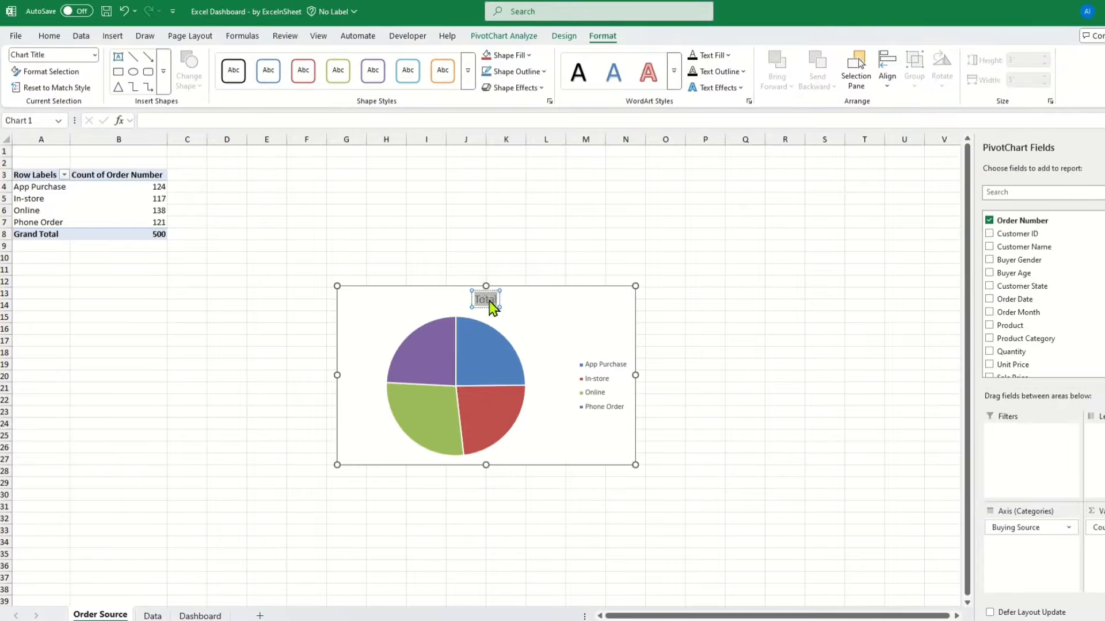
pyautogui.write('Buying Source')
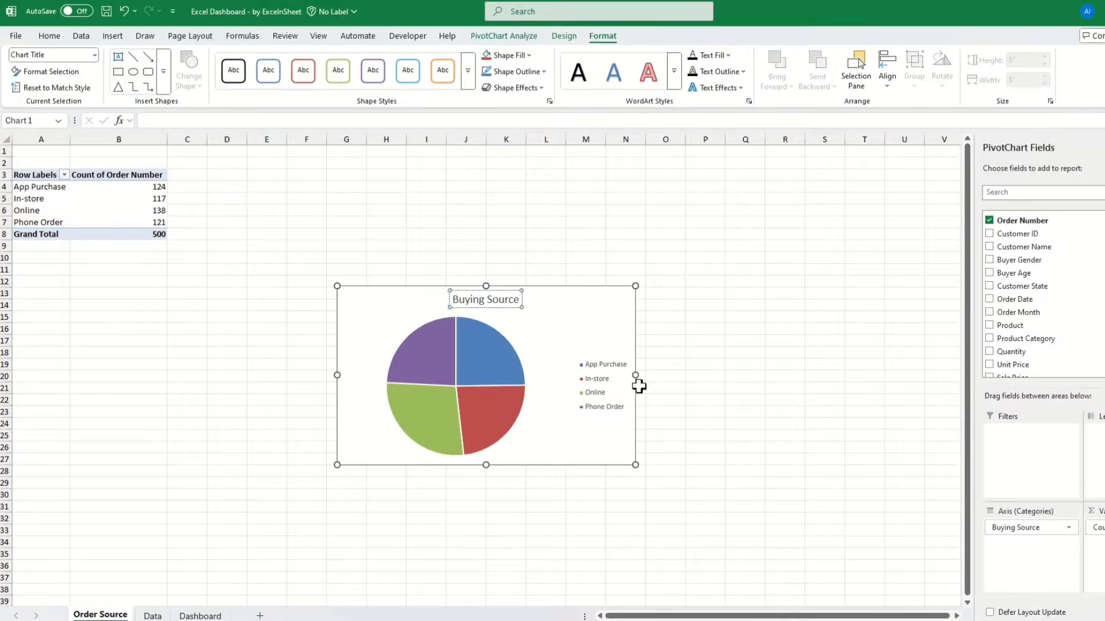
# - Narrow the pie chart to about 3.79" wide and add data labels centered on the slices
pyautogui.moveTo(635, 375); pyautogui.dragTo(564, 376)
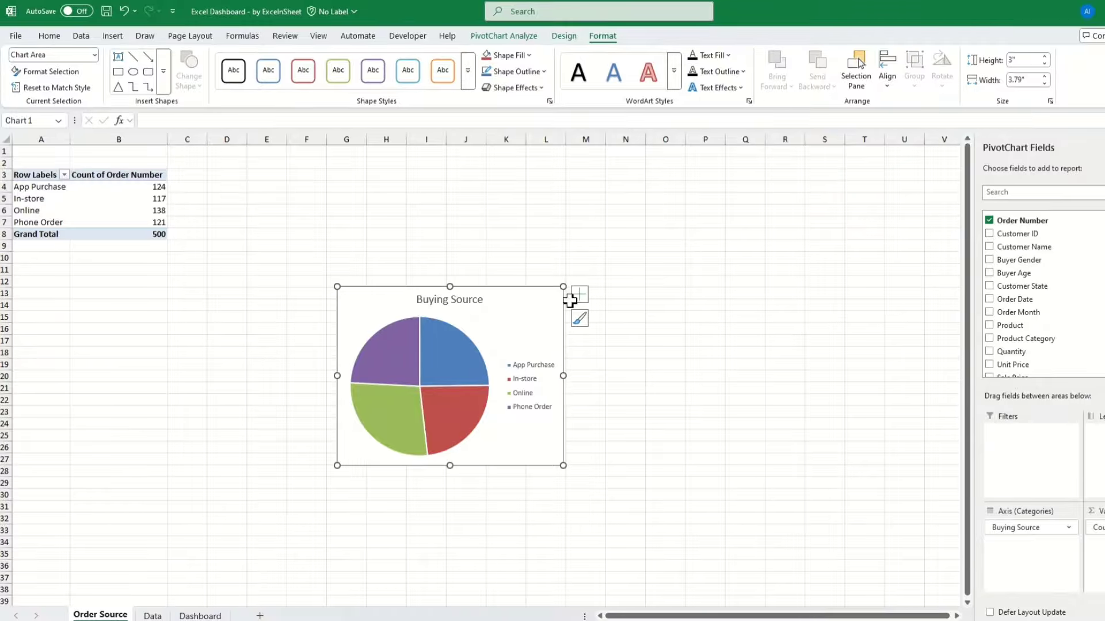
pyautogui.click(579, 294)
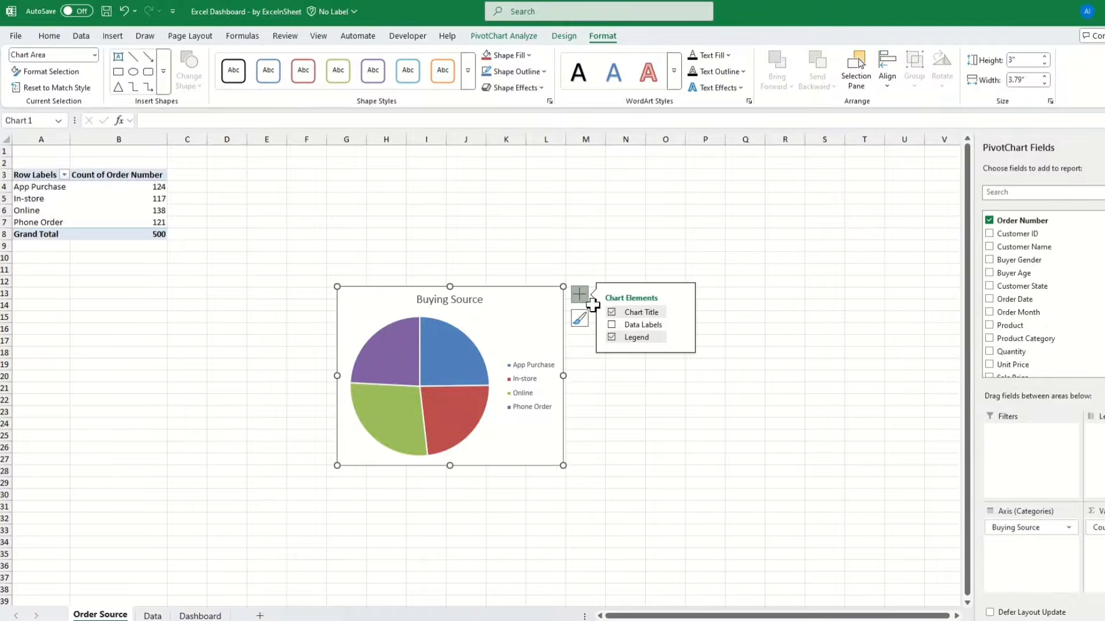
pyautogui.click(612, 325)
pyautogui.click(680, 325)
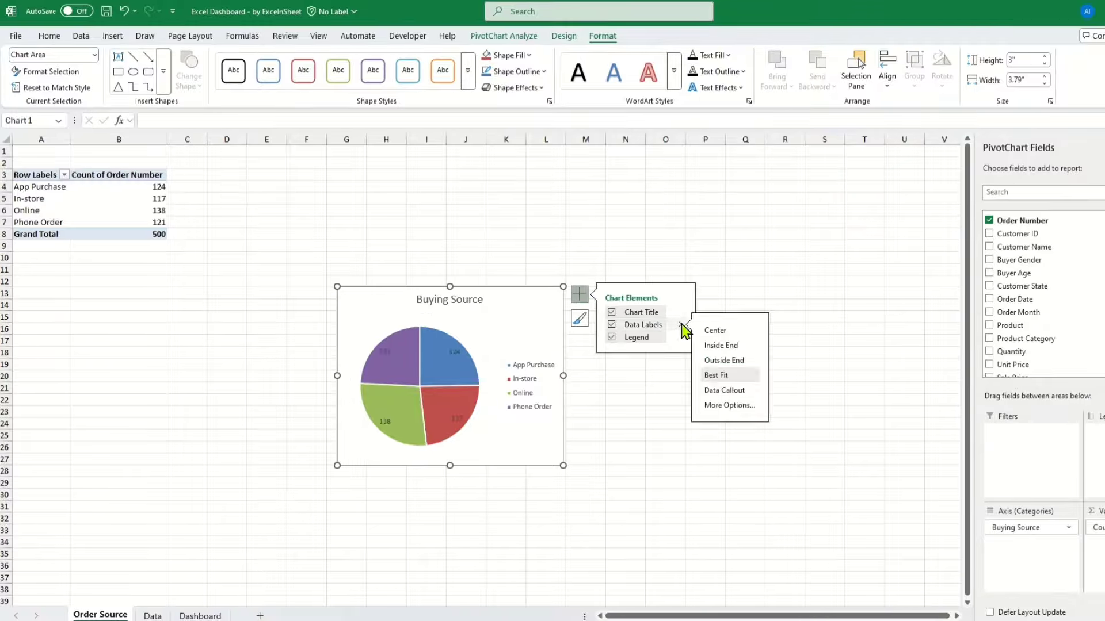
pyautogui.click(719, 336)
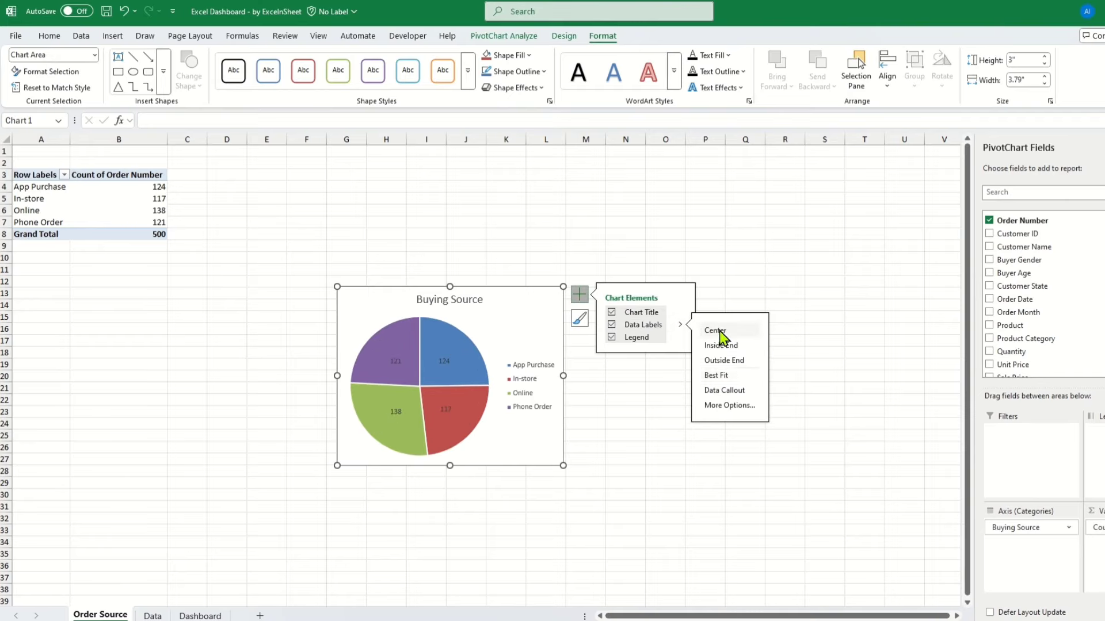
pyautogui.click(666, 424)
pyautogui.click(478, 390)
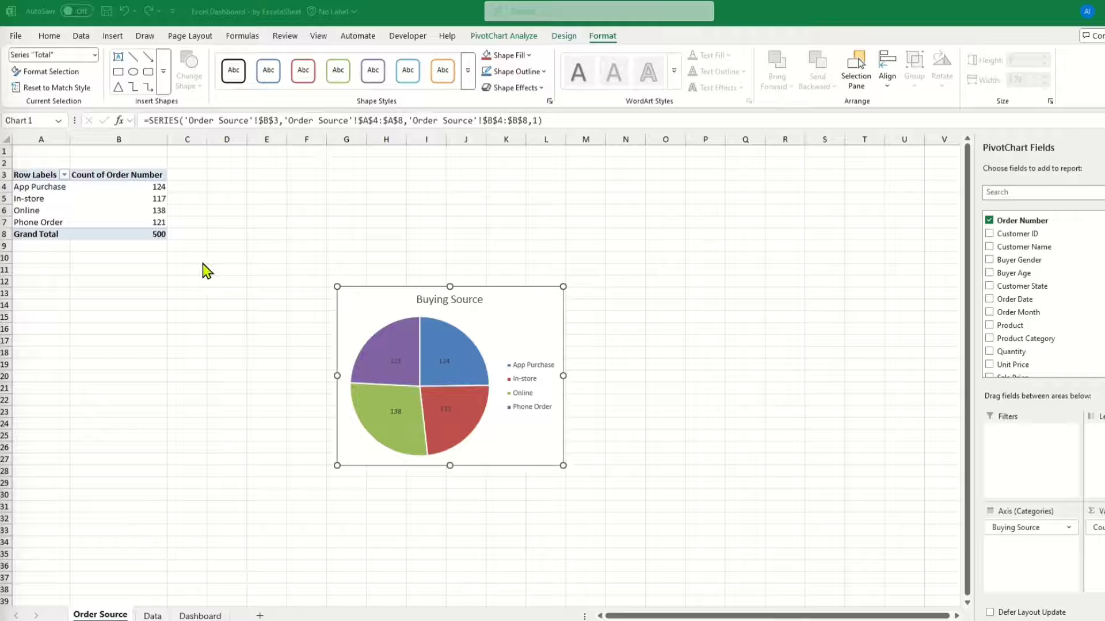
# - Show the PivotTable's order counts as % of Grand Total
pyautogui.click(151, 202)
pyautogui.rightClick(151, 202)
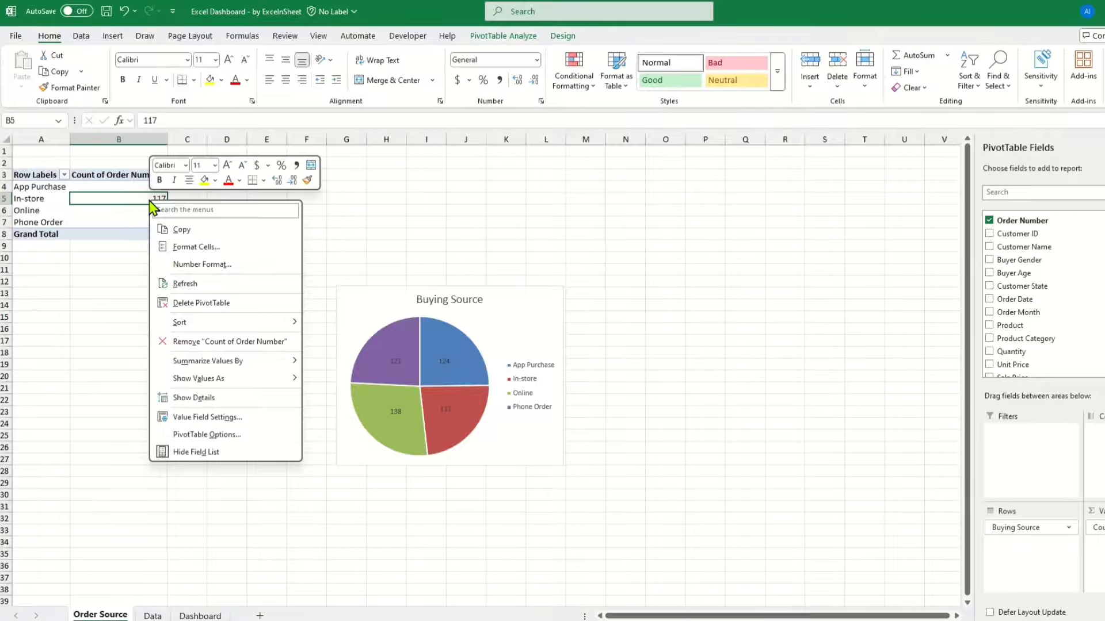
pyautogui.moveTo(223, 378)
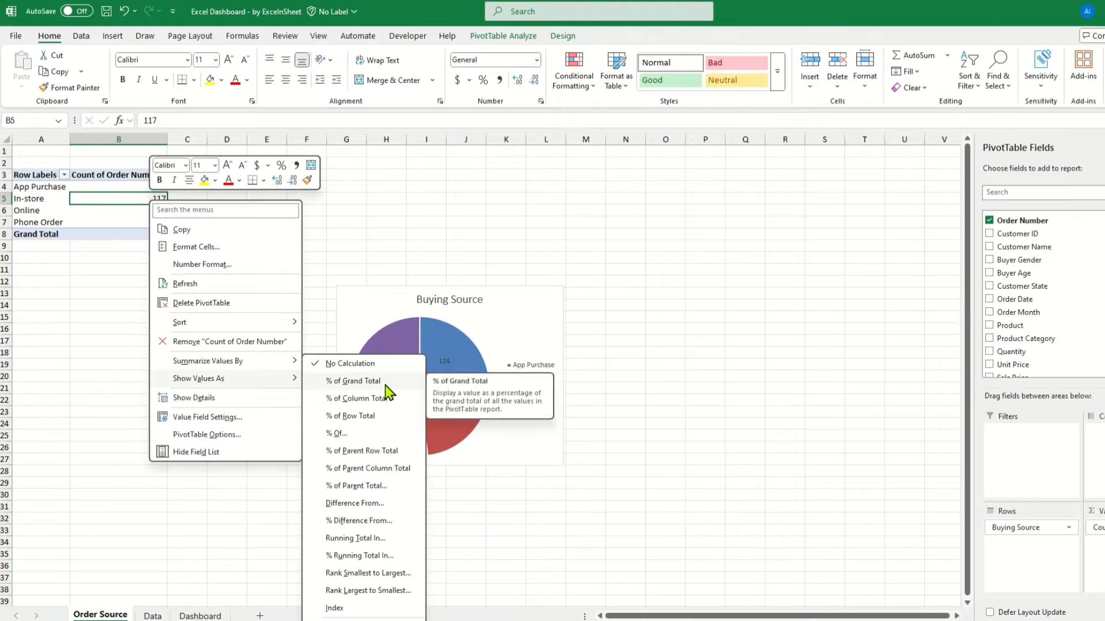
pyautogui.click(353, 381)
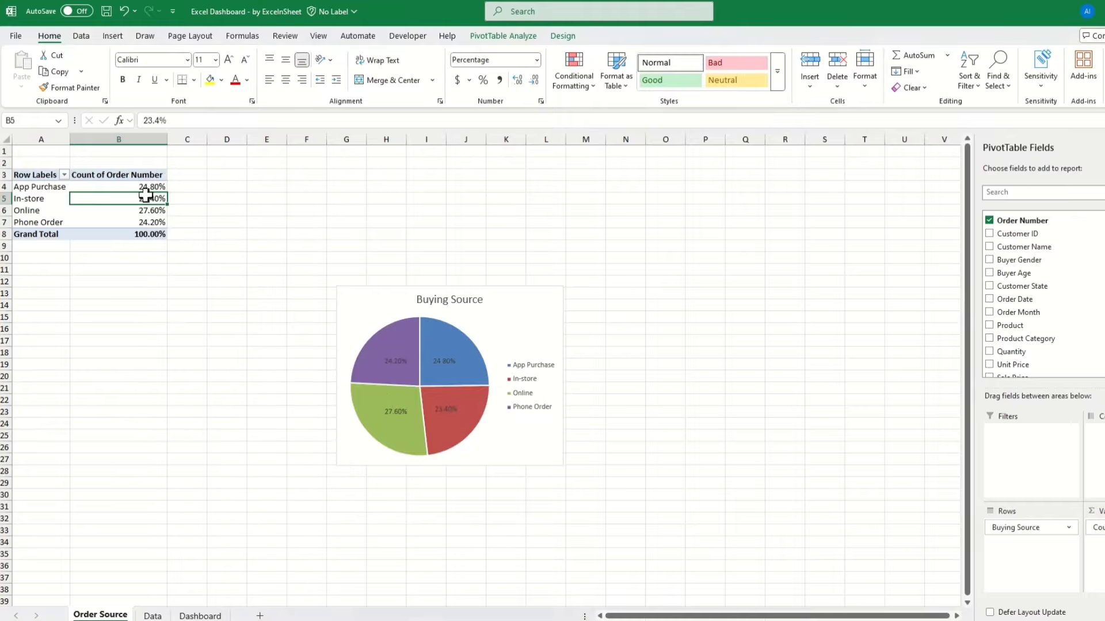
# - Format the percentages in B4:B8 with no decimal places
pyautogui.moveTo(137, 185); pyautogui.dragTo(138, 231)
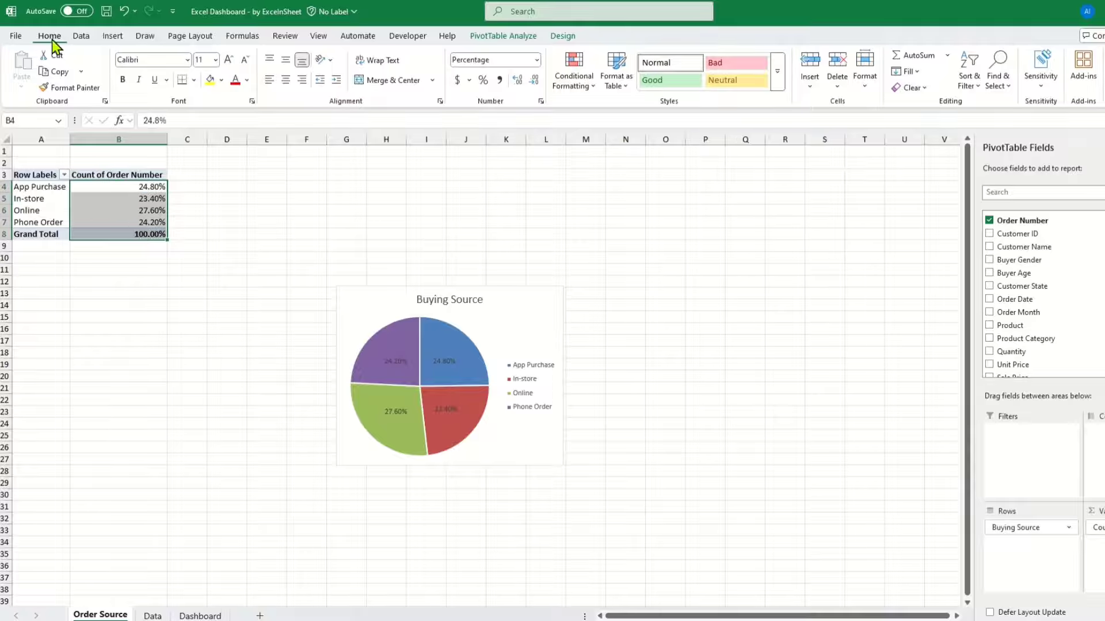
pyautogui.click(535, 80)
pyautogui.click(534, 81)
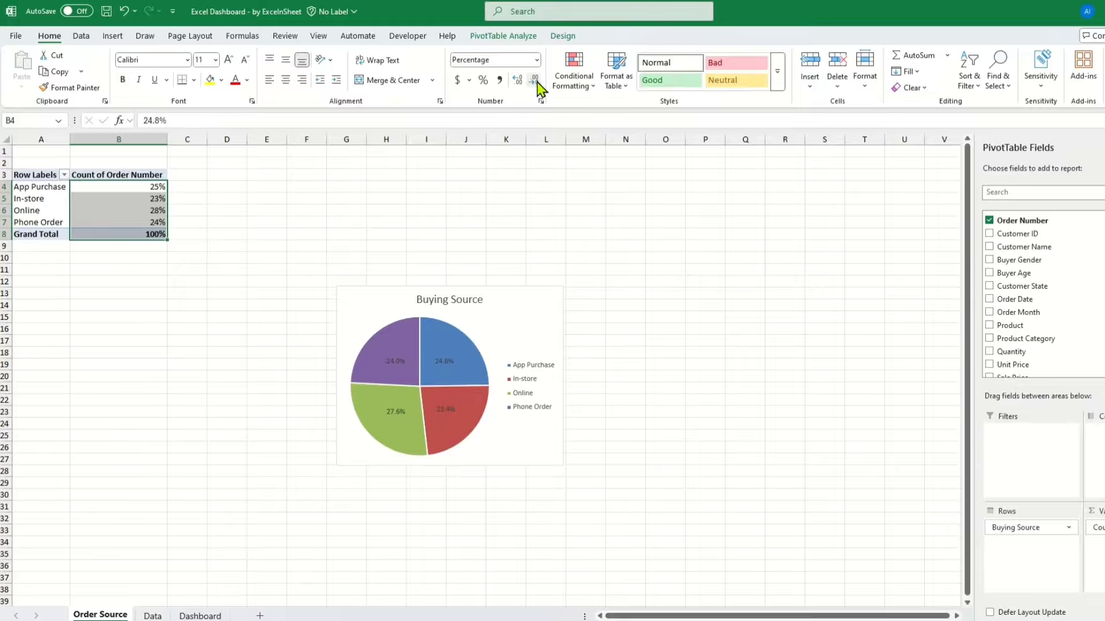
pyautogui.click(138, 209)
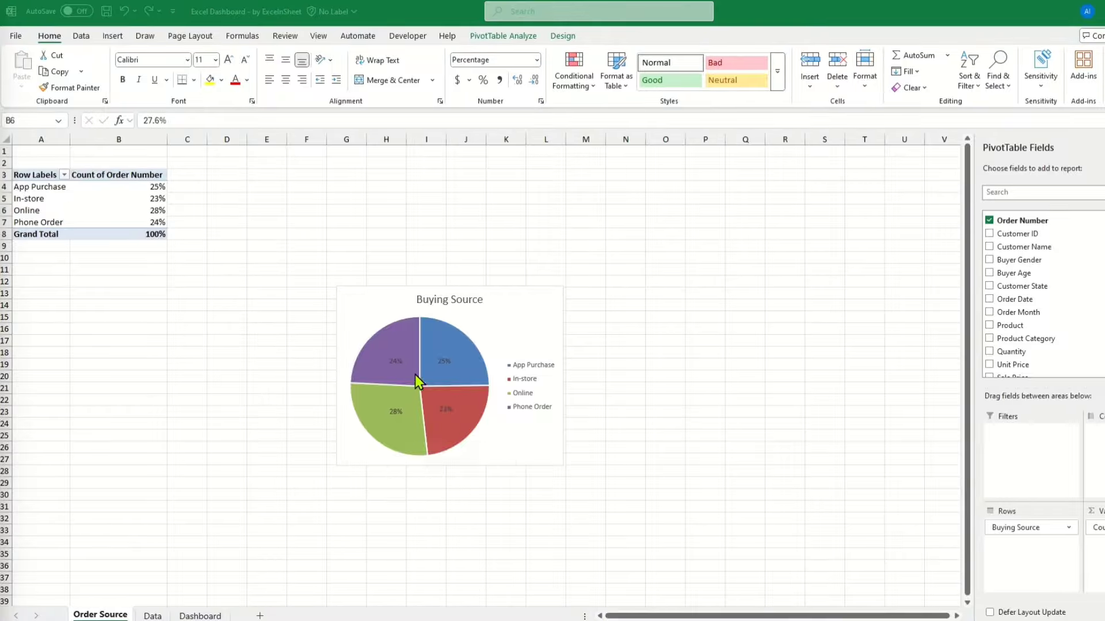
# - Copy the Buying Source pie chart to the Dashboard sheet and place it in the sheet's upper-left corner
pyautogui.click(386, 314)
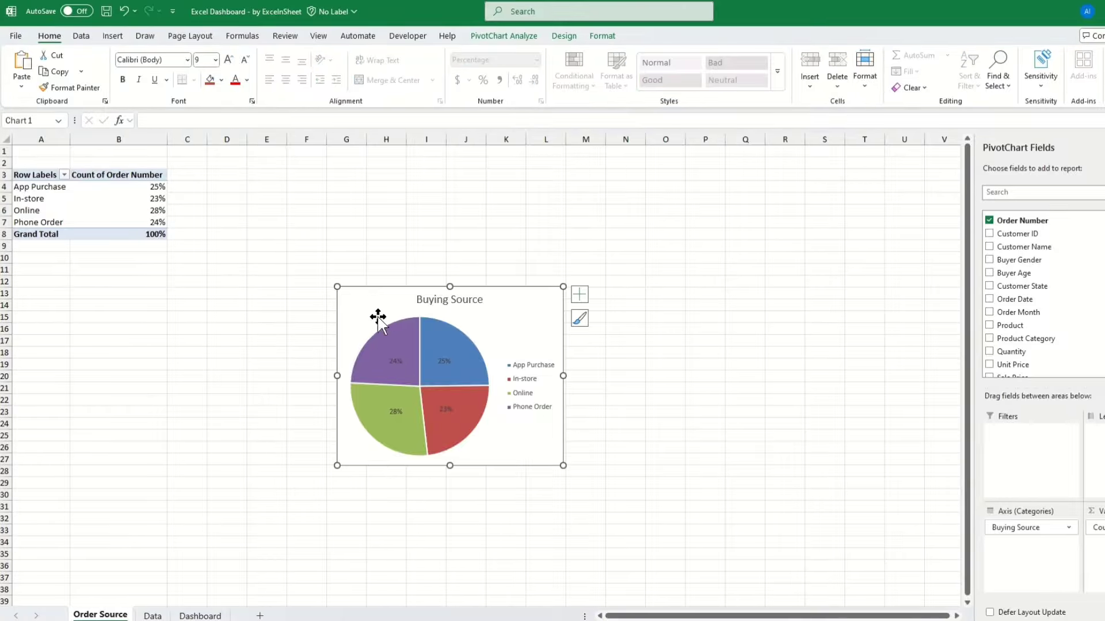
pyautogui.hotkey('ctrl', 'c')
pyautogui.click(199, 615)
pyautogui.hotkey('ctrl', 'v')
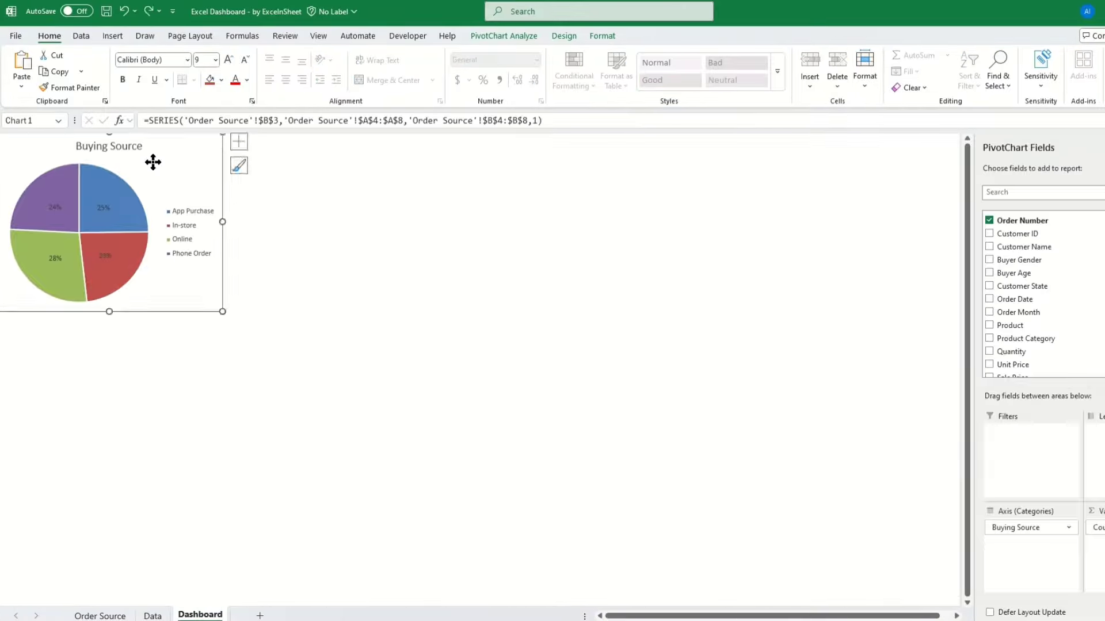
pyautogui.moveTo(152, 162)
pyautogui.mouseDown()
pyautogui.moveTo(170, 175)
pyautogui.moveTo(161, 167)
pyautogui.mouseUp()
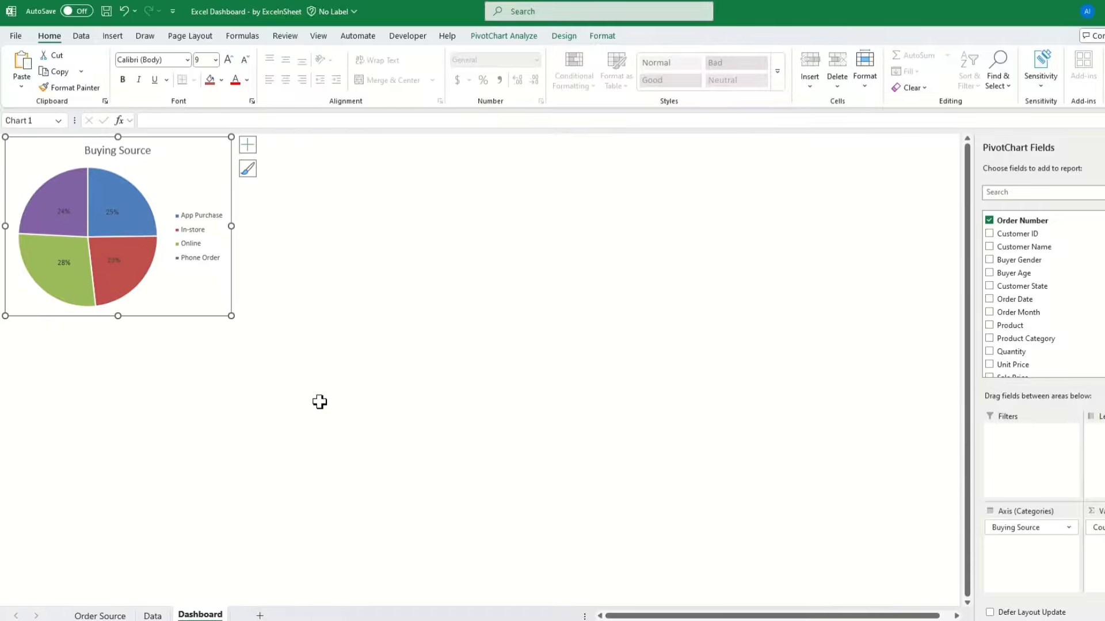
# - Create a second PivotTable on a new worksheet from the Data sheet range A1:S501
pyautogui.click(152, 615)
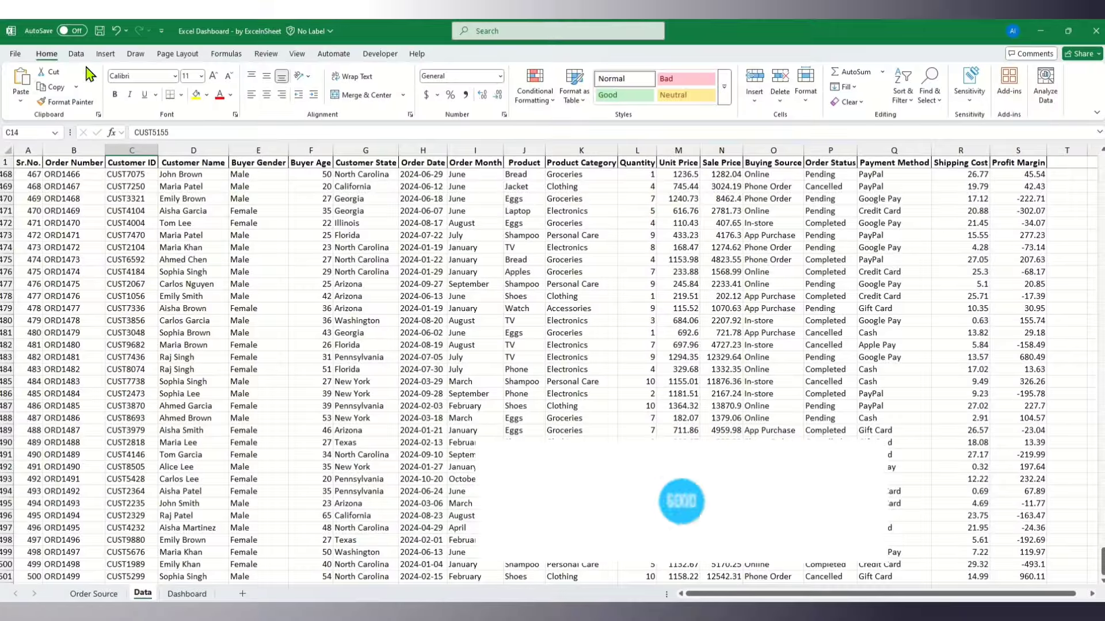
pyautogui.click(105, 54)
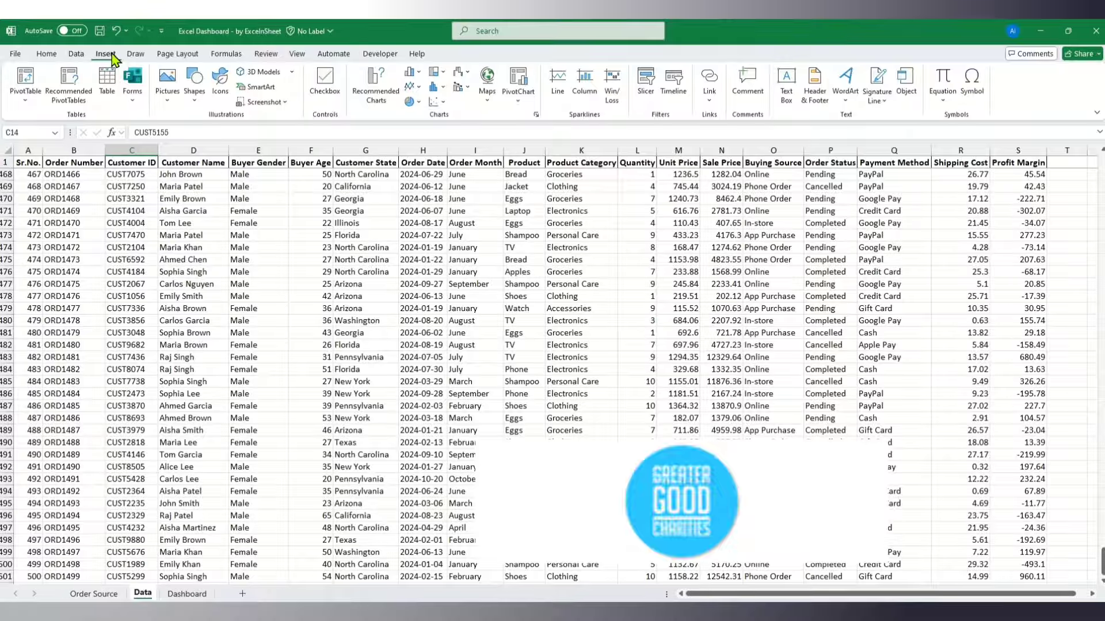
pyautogui.click(32, 92)
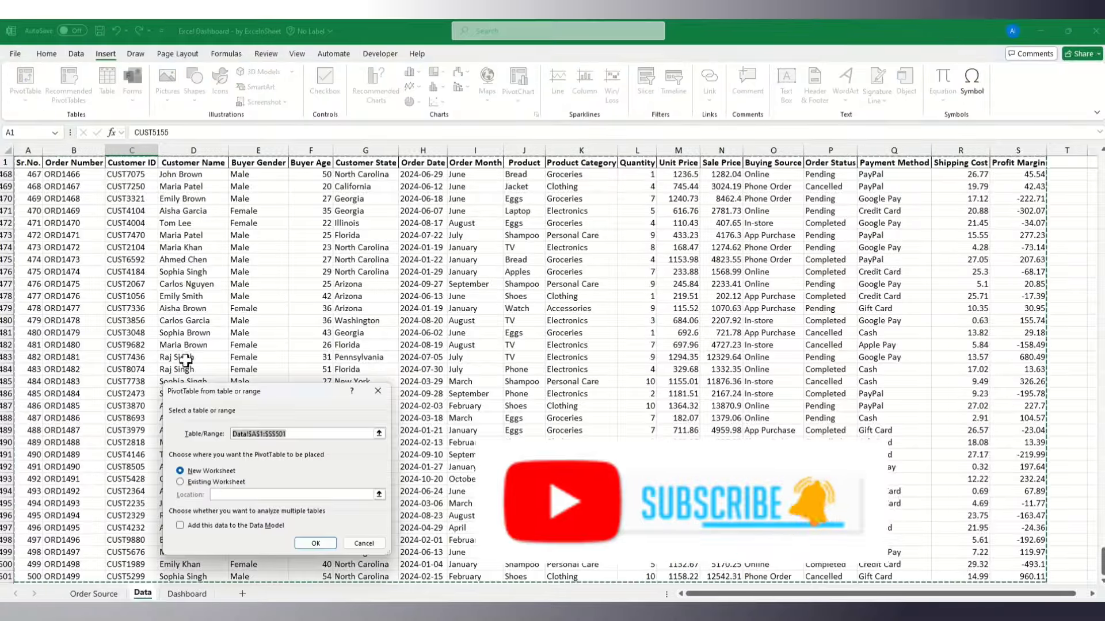
pyautogui.click(315, 544)
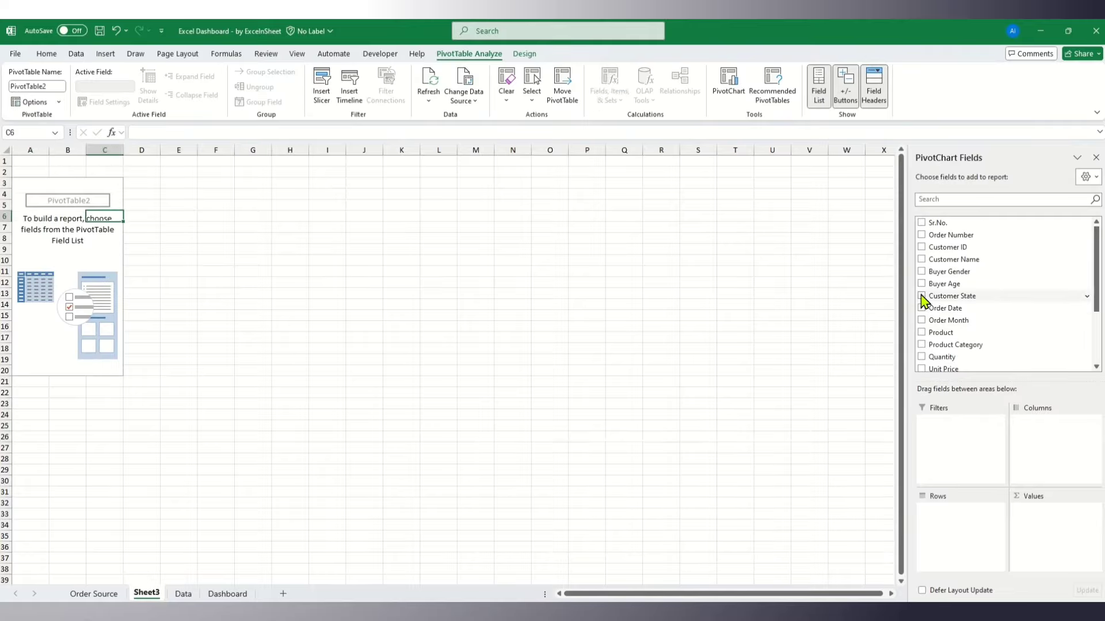
# - Build the new PivotTable with Customer State as the rows and the sum of Sale Price as the values
pyautogui.moveTo(931, 295); pyautogui.dragTo(957, 527)
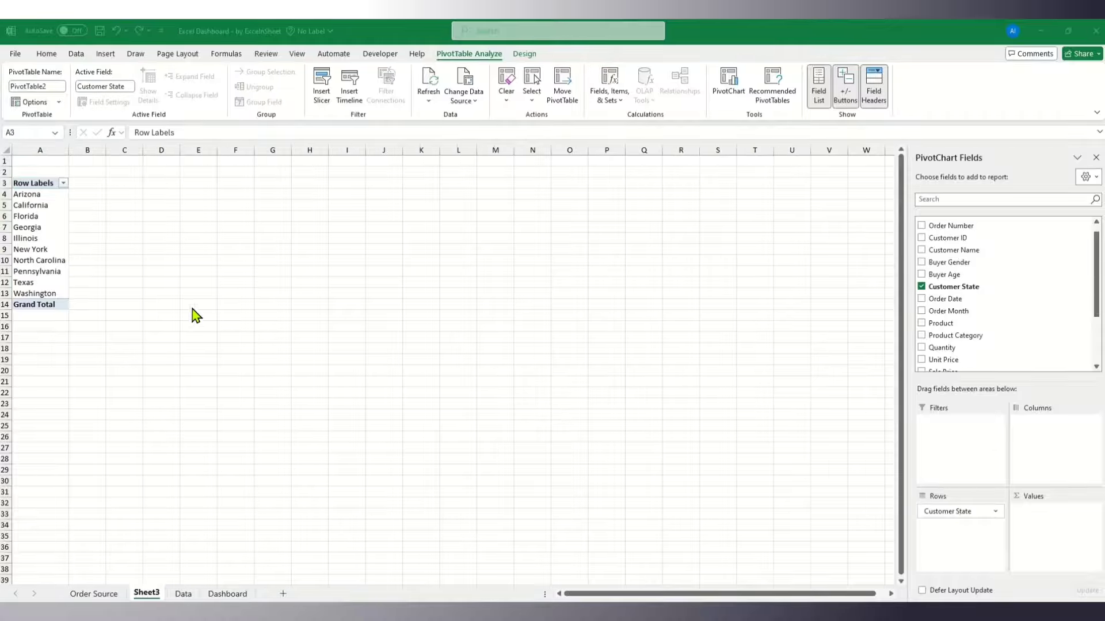
pyautogui.scroll(-3, 961, 325)
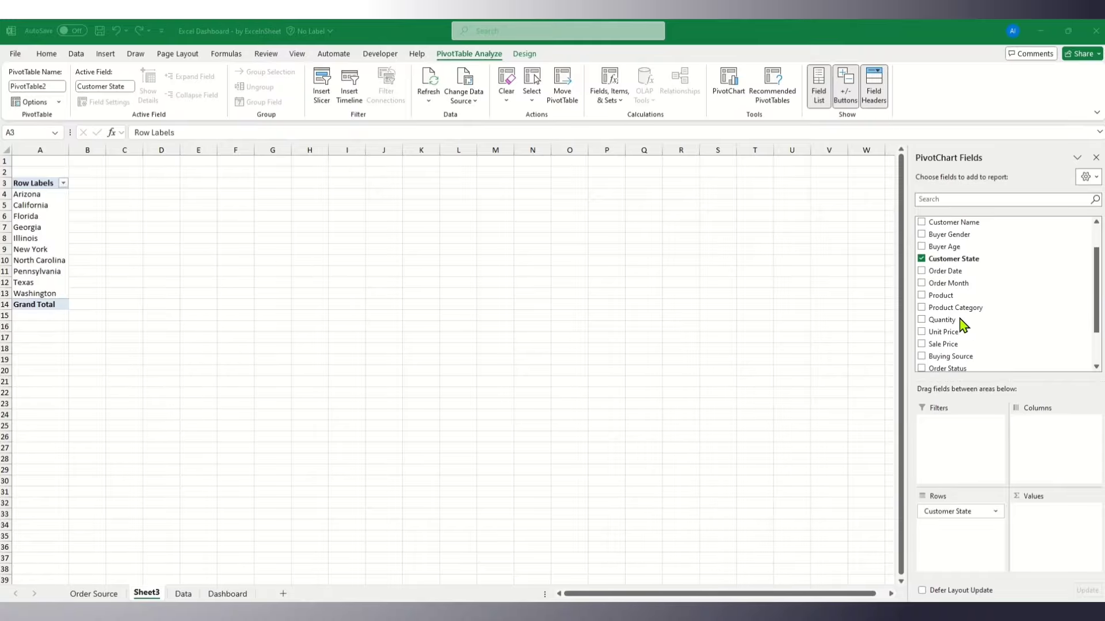
pyautogui.click(947, 292)
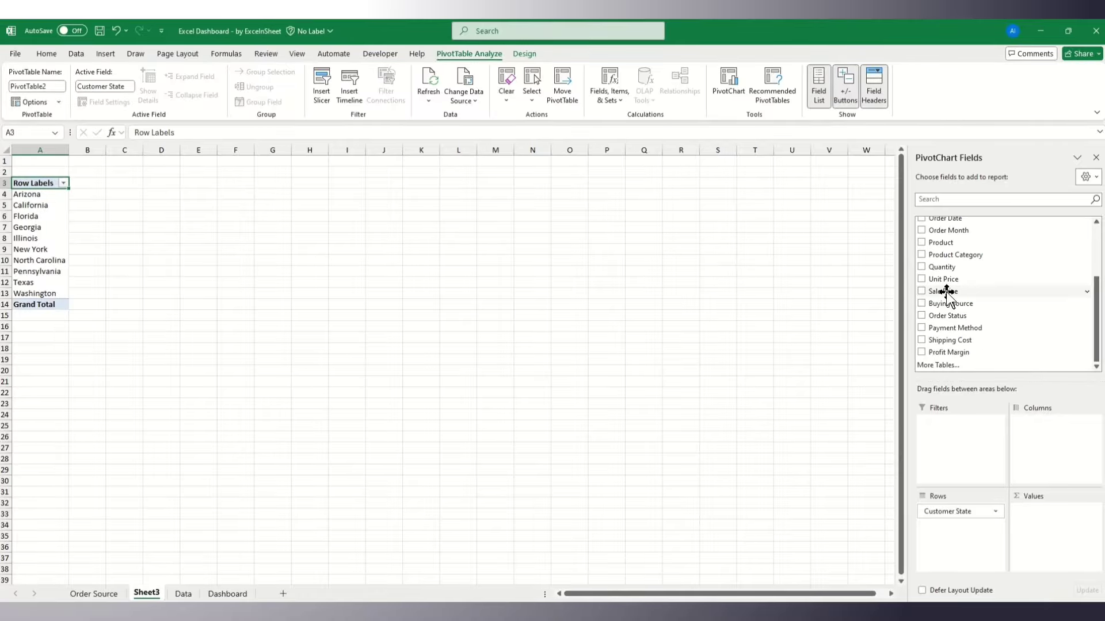
pyautogui.moveTo(946, 292); pyautogui.dragTo(1000, 400)
pyautogui.moveTo(1050, 529); pyautogui.dragTo(1053, 534)
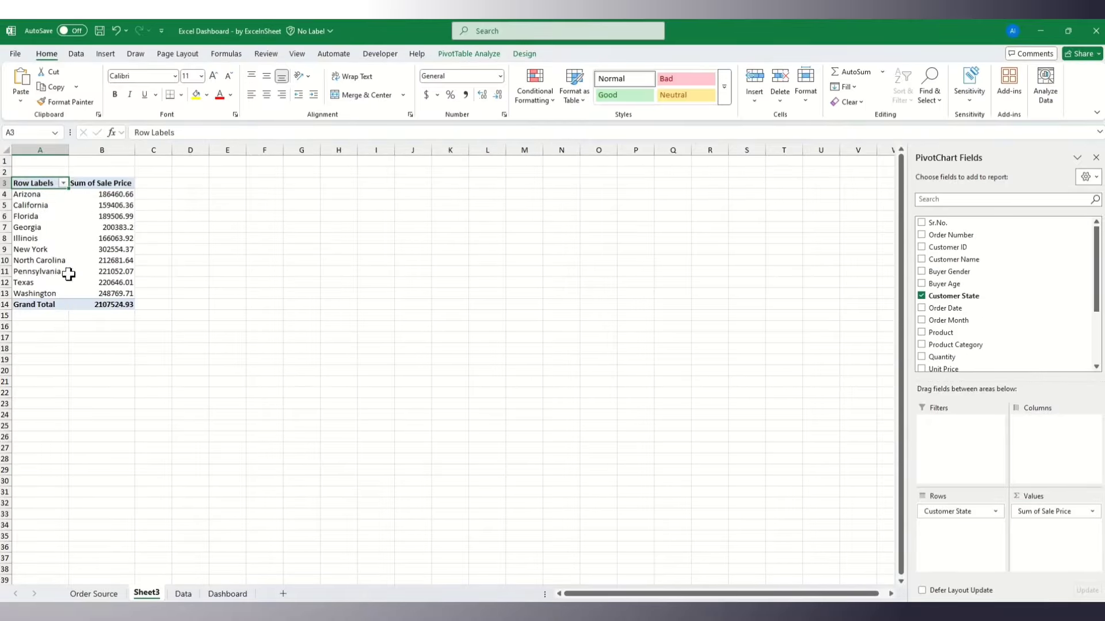
# - Filter the Customer State rows to the top 5 items by Sum of Sale Price
pyautogui.rightClick(45, 228)
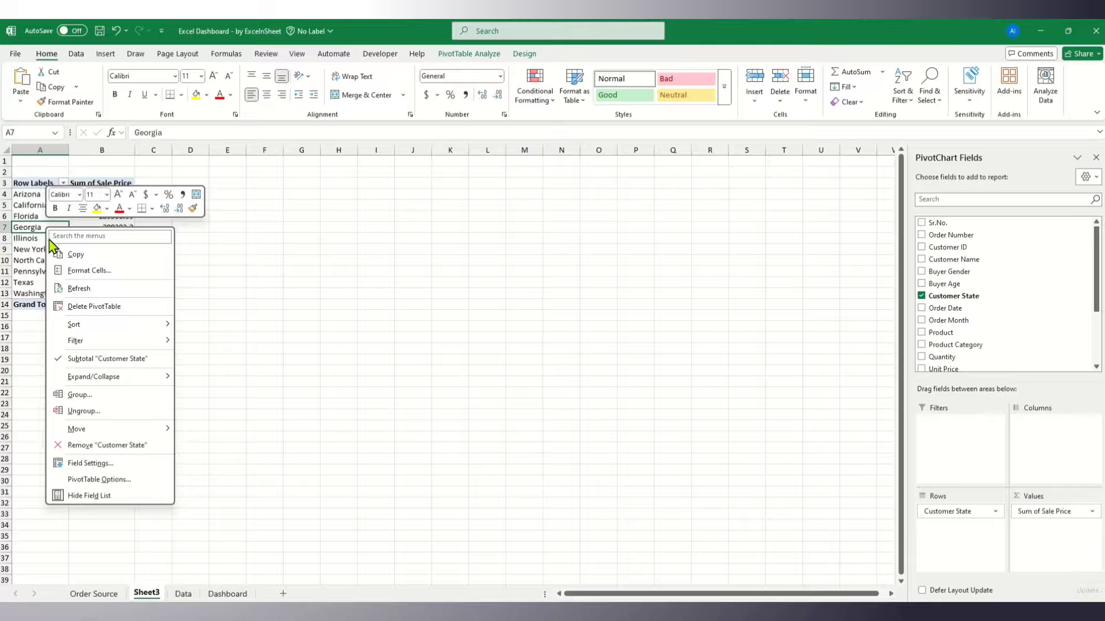
pyautogui.moveTo(83, 345)
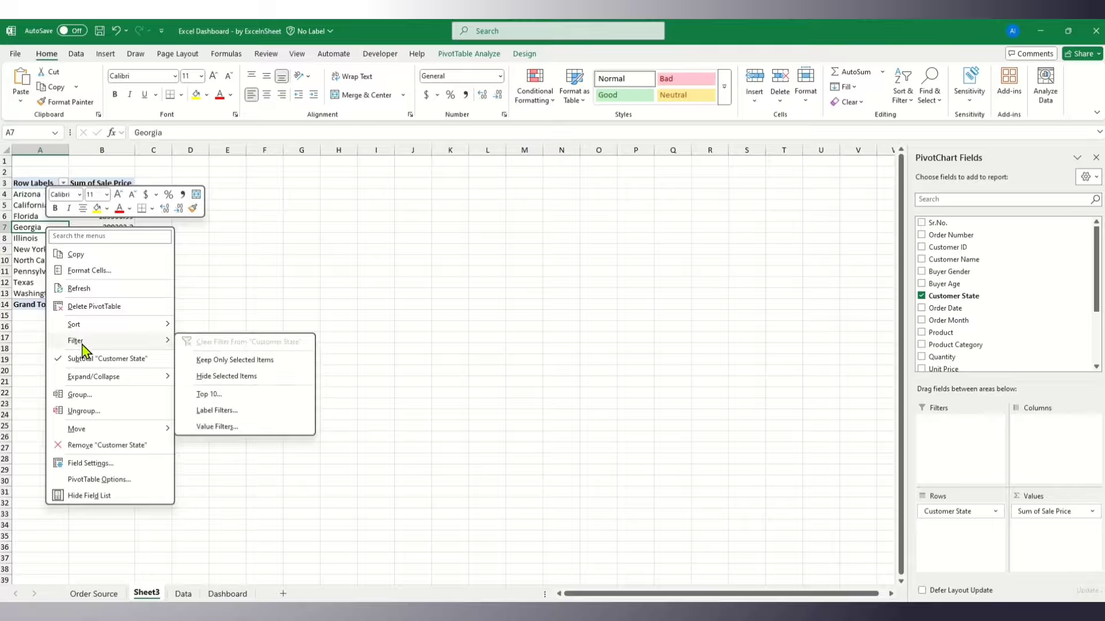
pyautogui.click(204, 394)
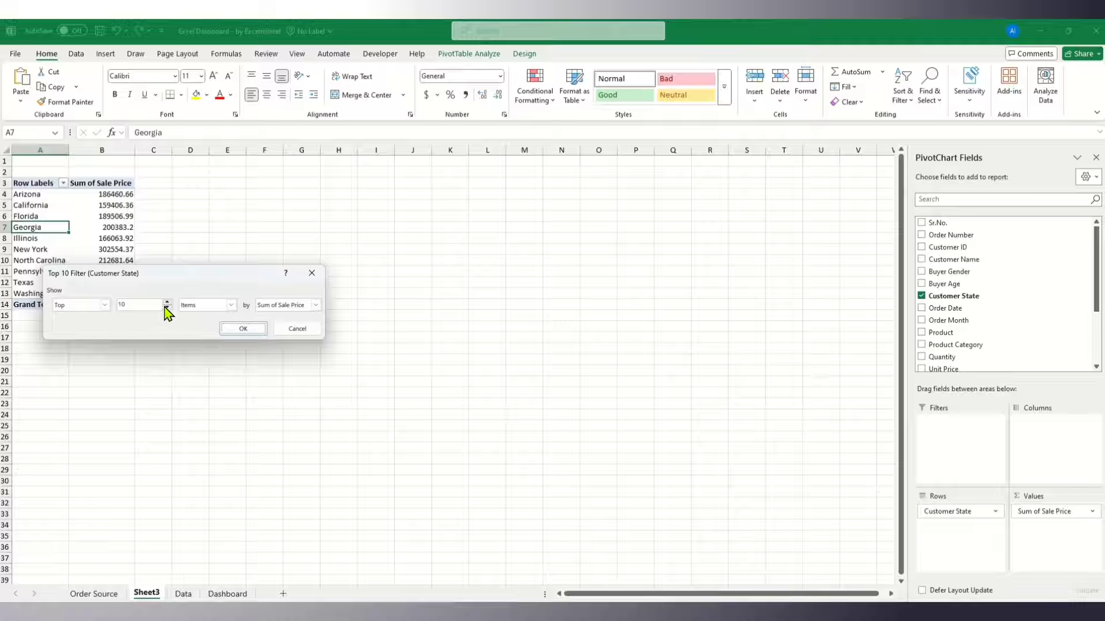
pyautogui.click(167, 308)
pyautogui.click(167, 309)
pyautogui.click(244, 331)
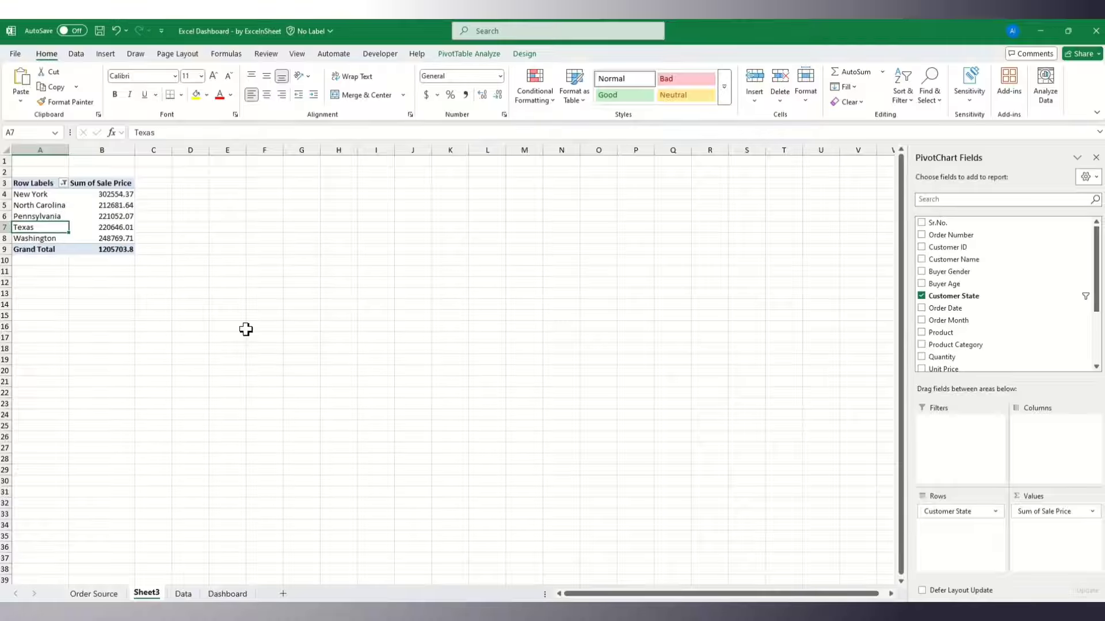
pyautogui.moveTo(43, 205); pyautogui.dragTo(32, 228)
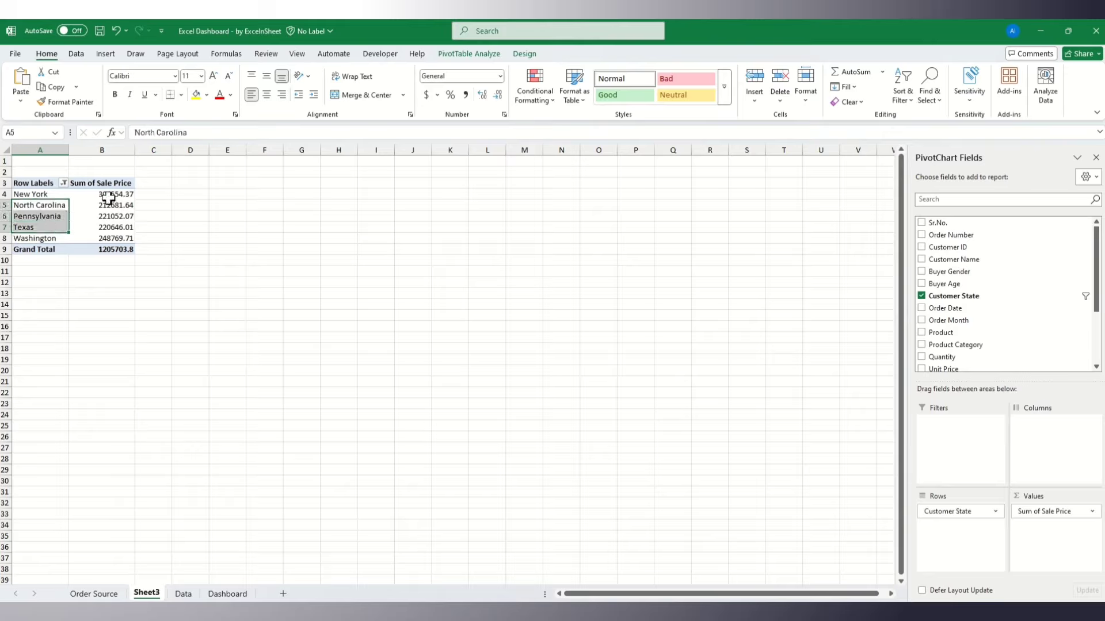
# - Insert a Clustered Bar PivotChart from the top five Customer State PivotTable
pyautogui.click(108, 237)
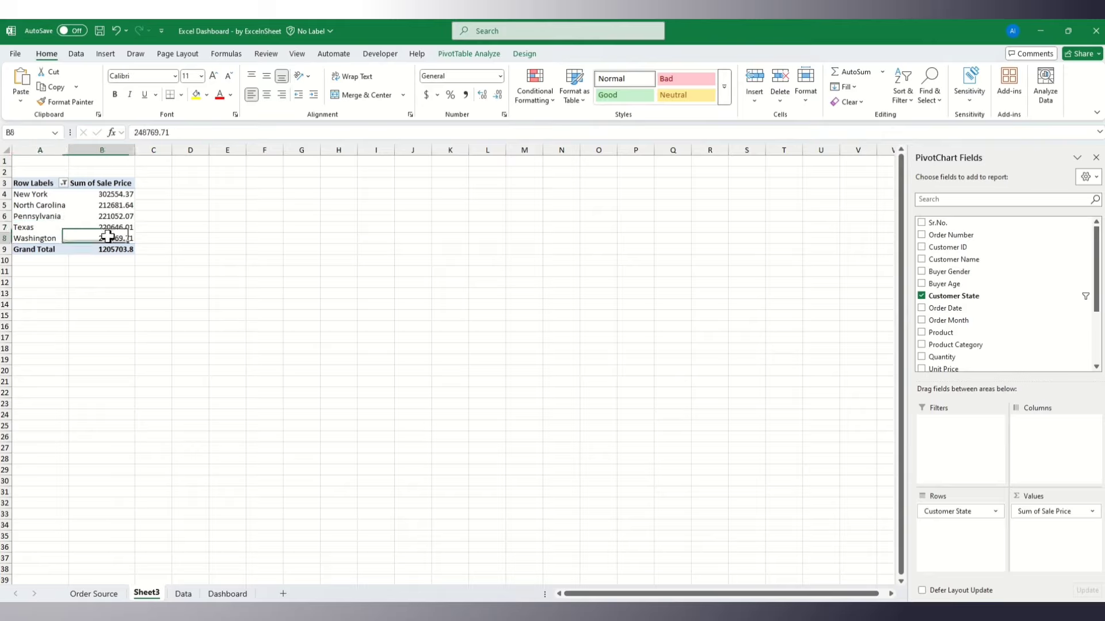
pyautogui.click(466, 55)
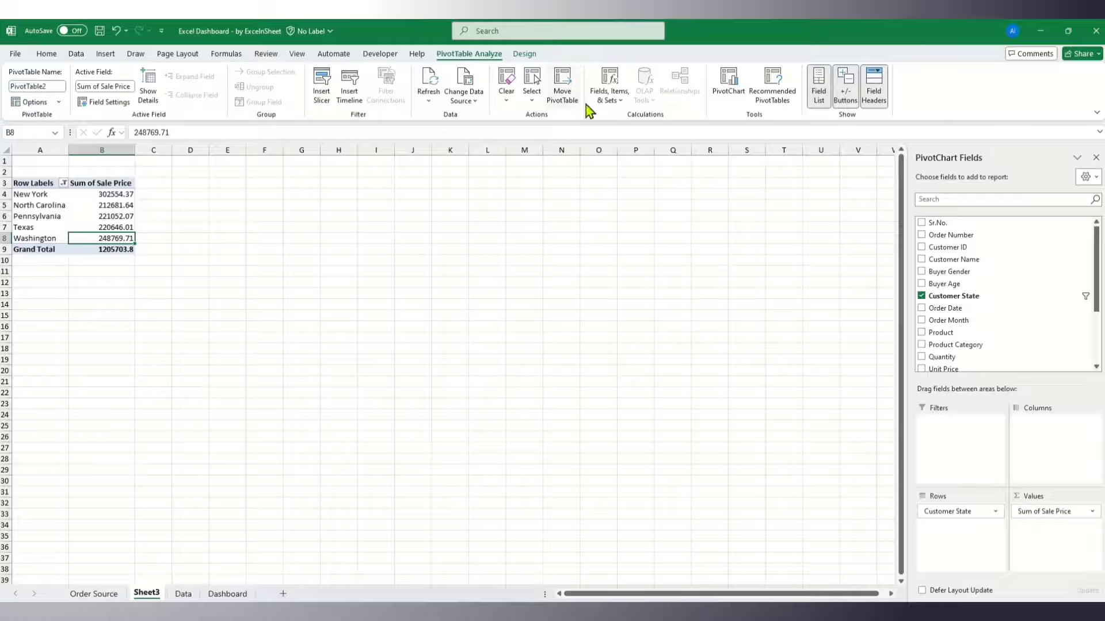
pyautogui.click(734, 89)
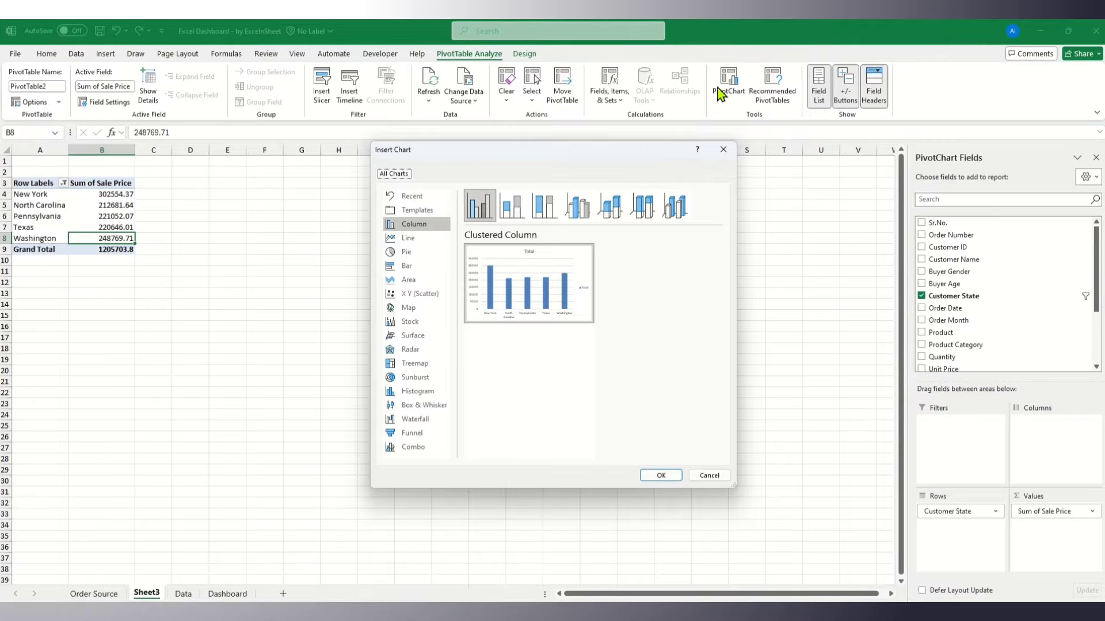
pyautogui.click(409, 267)
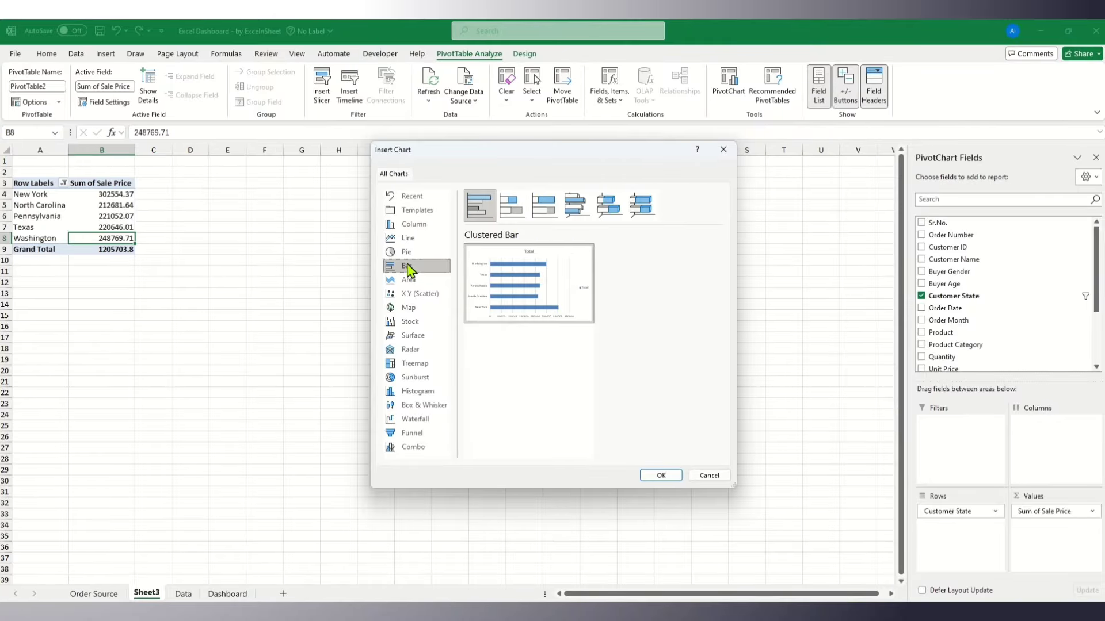
pyautogui.click(664, 476)
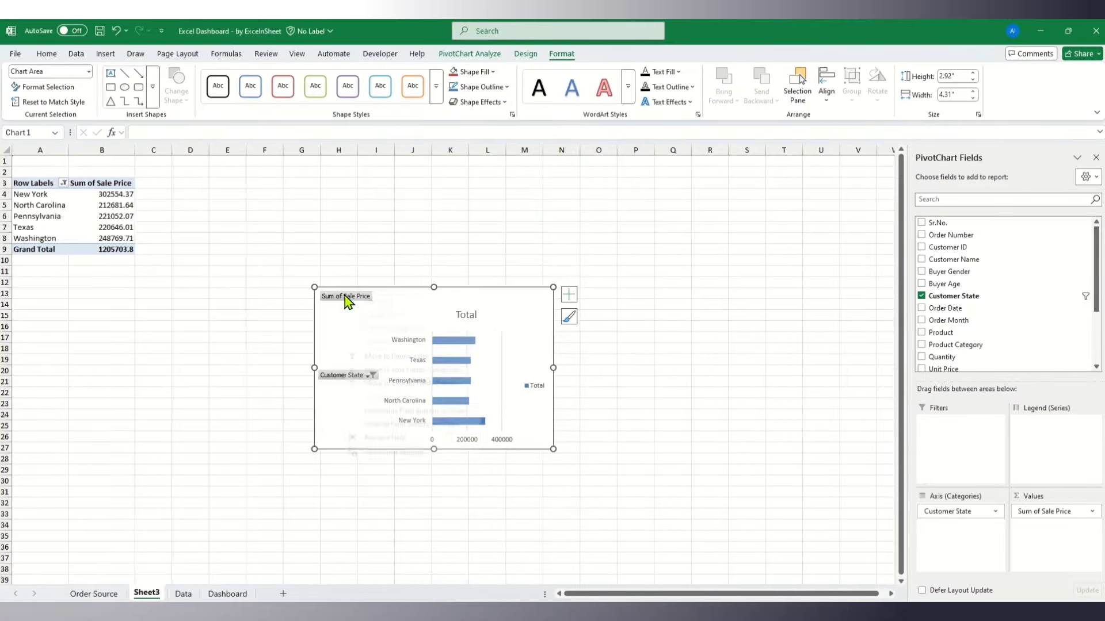
# - Hide all field buttons on the bar chart and delete its legend
pyautogui.rightClick(347, 296)
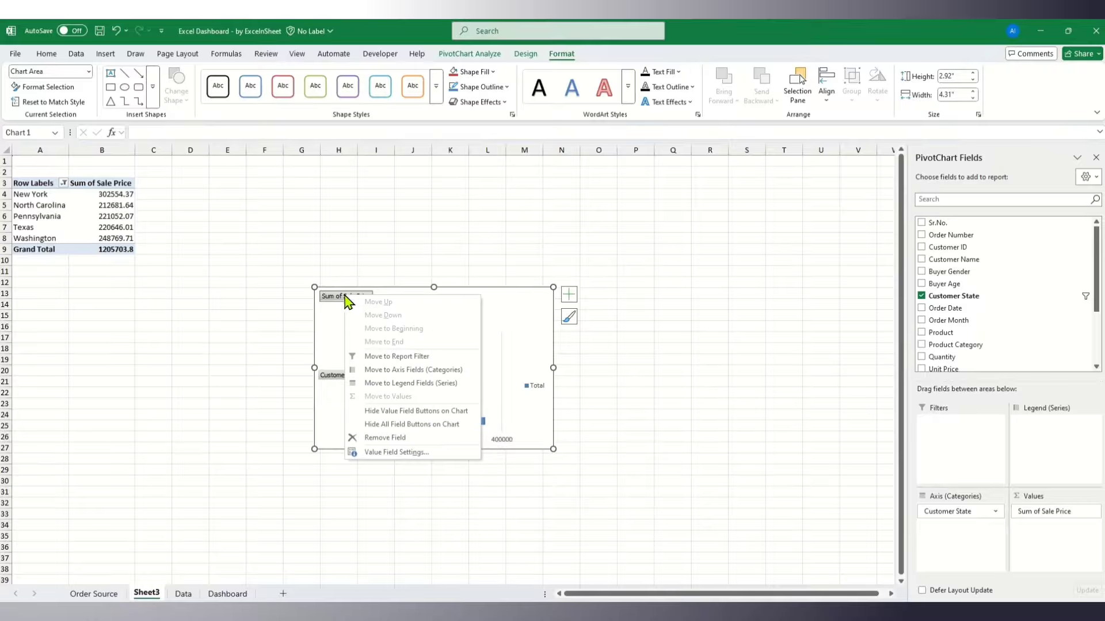
pyautogui.click(424, 427)
pyautogui.click(537, 380)
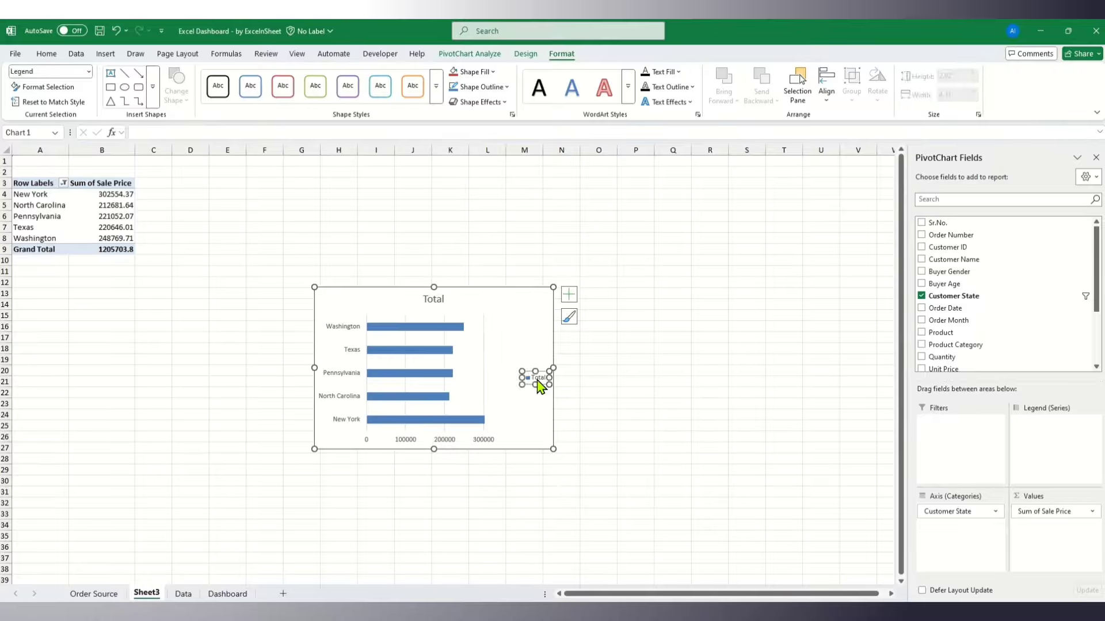
pyautogui.press('Delete')
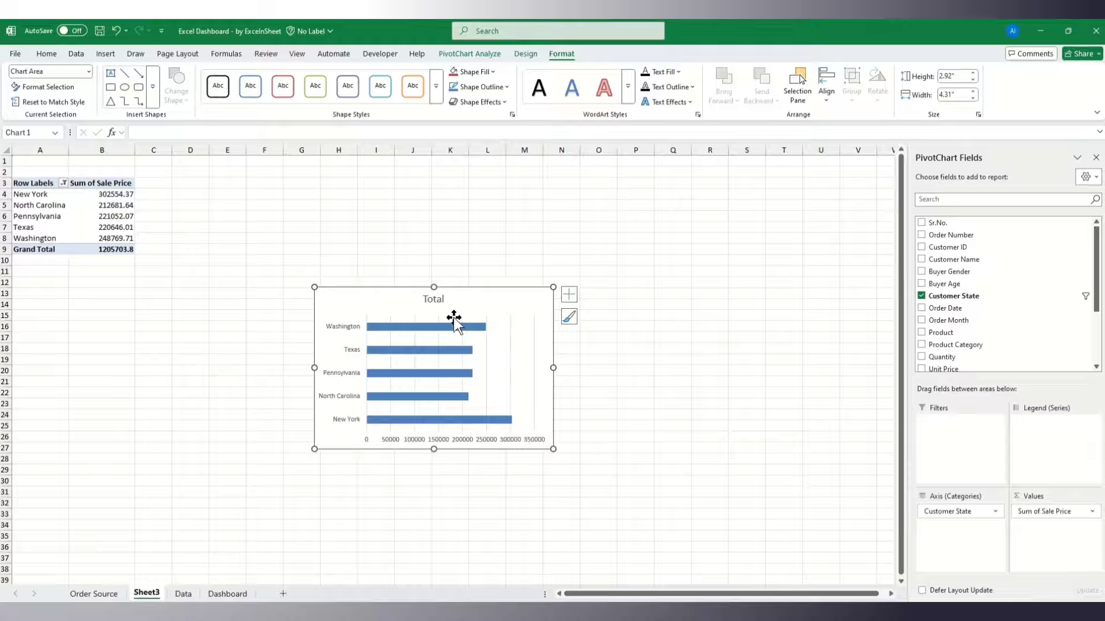
# - Change the bar chart's title to "Top 5 States"
pyautogui.doubleClick(434, 299)
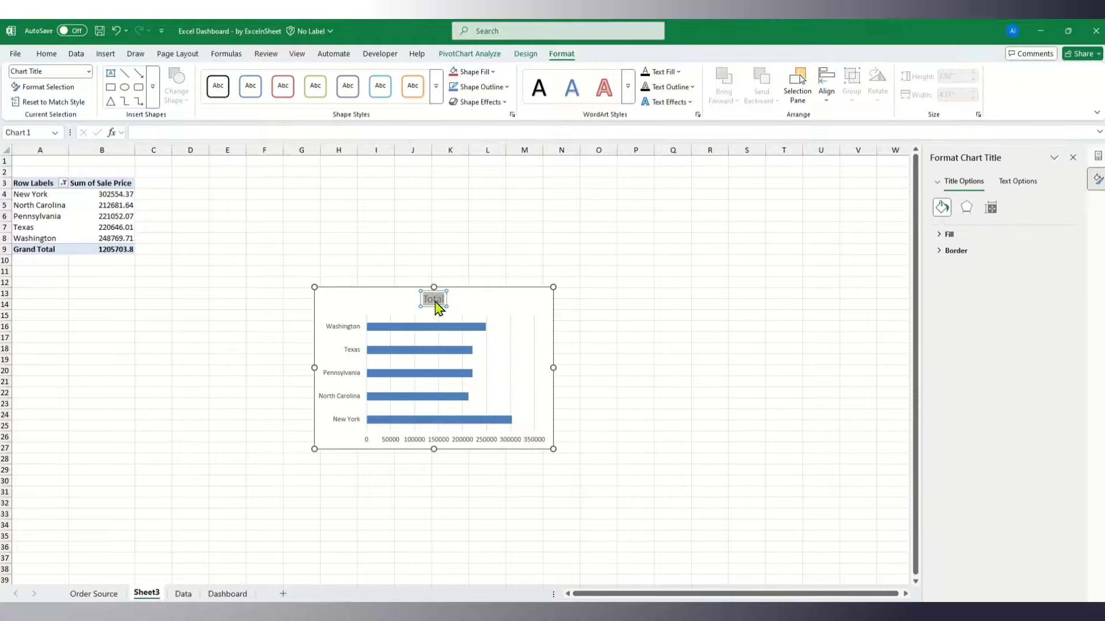
pyautogui.write('Top 5 States')
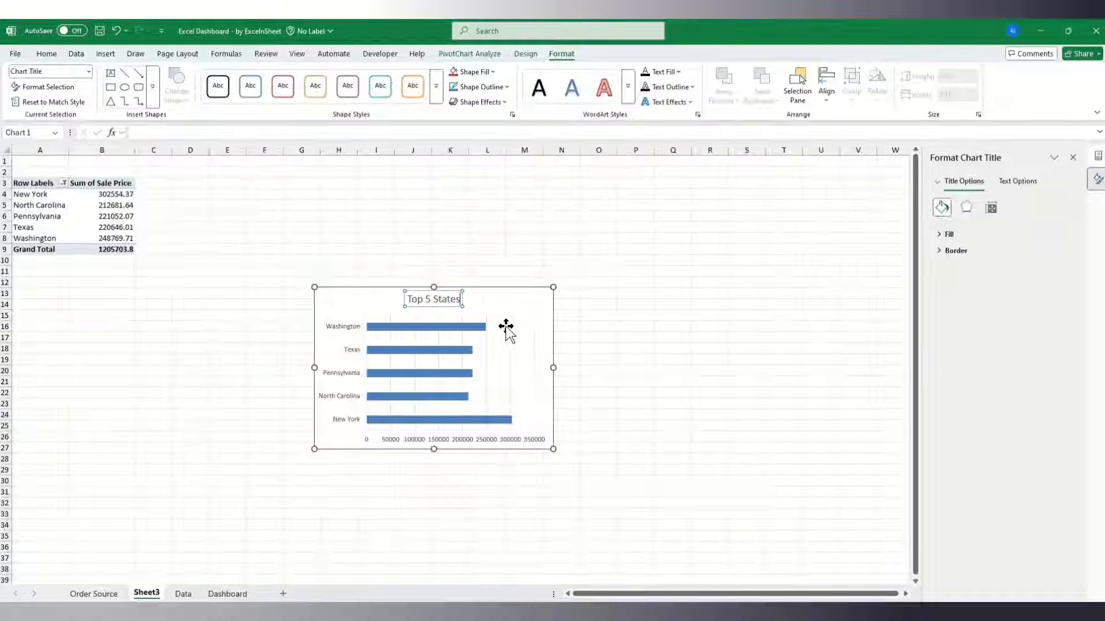
pyautogui.click(544, 319)
# - Add data labels to the Top 5 States chart and remove its gridlines
pyautogui.click(569, 296)
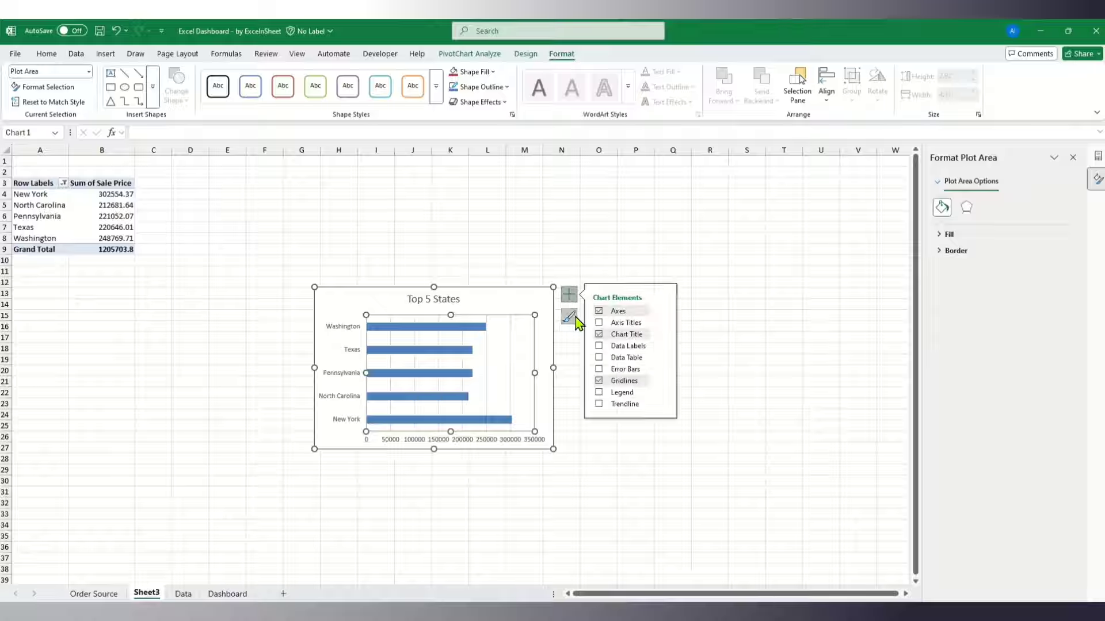
pyautogui.click(599, 347)
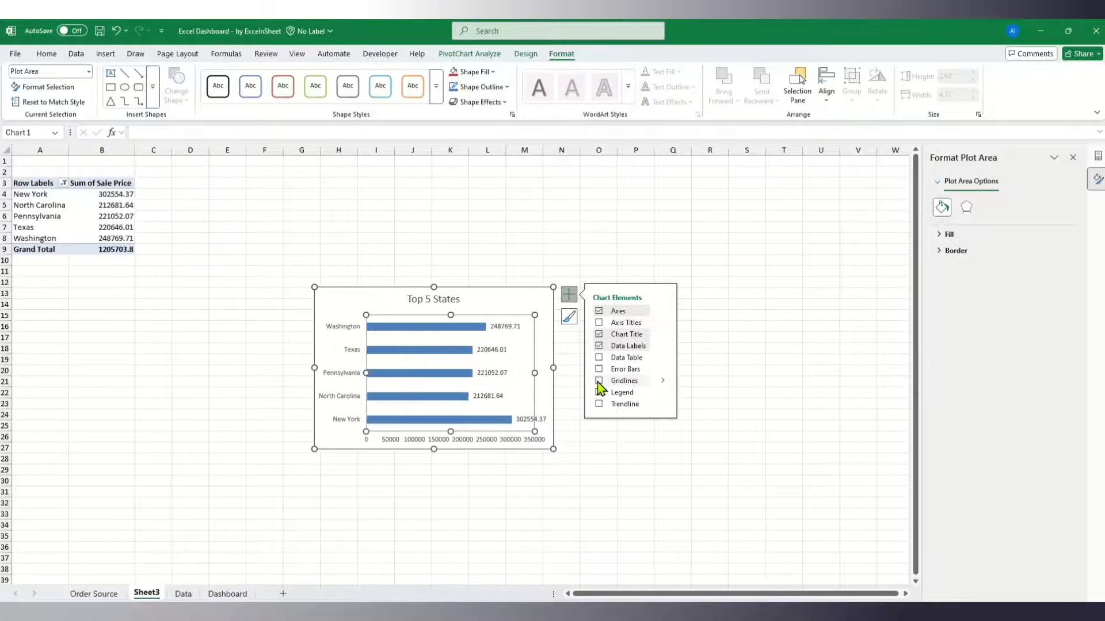
pyautogui.click(501, 308)
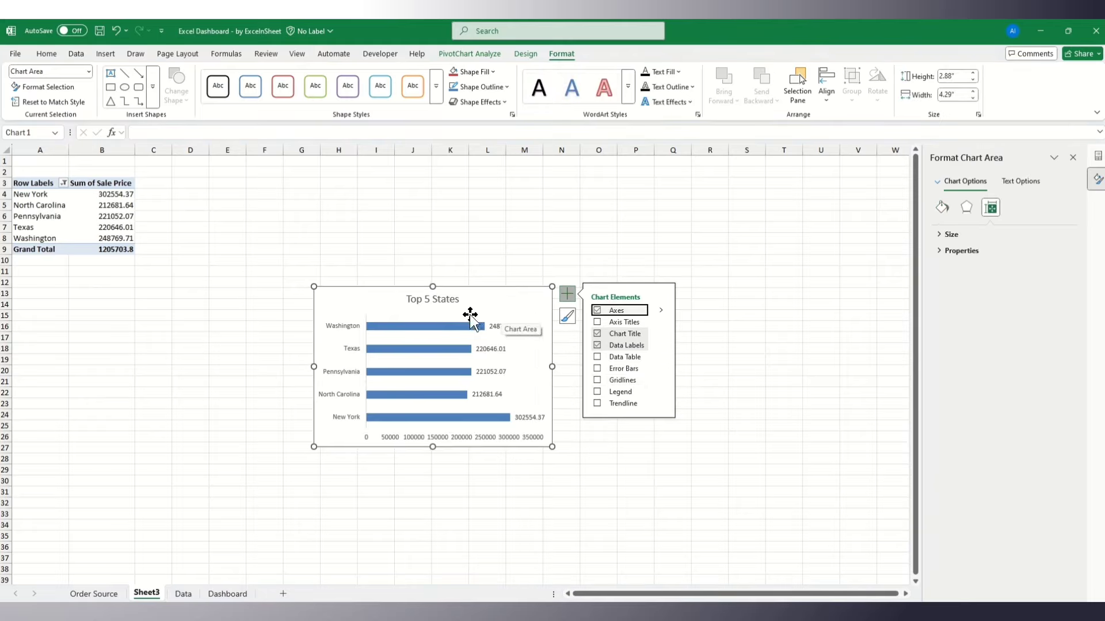
# - Copy the Top 5 States chart to the Dashboard sheet and place it directly right of the Buying Source pie chart
pyautogui.hotkey('ctrl', 'c')
pyautogui.click(227, 593)
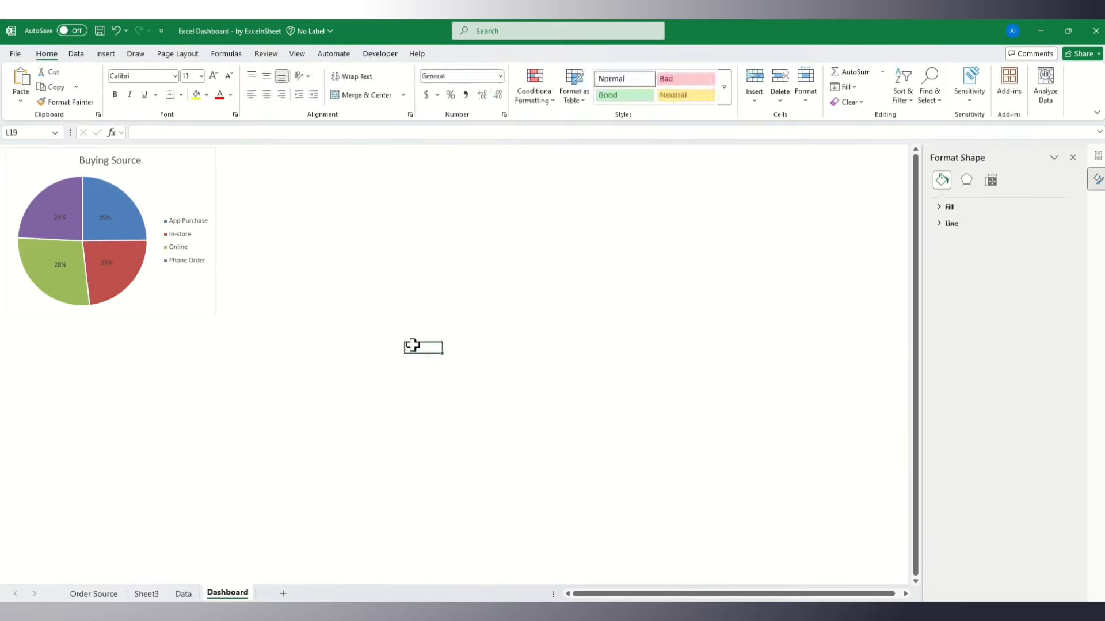
pyautogui.hotkey('ctrl', 'v')
pyautogui.moveTo(419, 357); pyautogui.dragTo(235, 162)
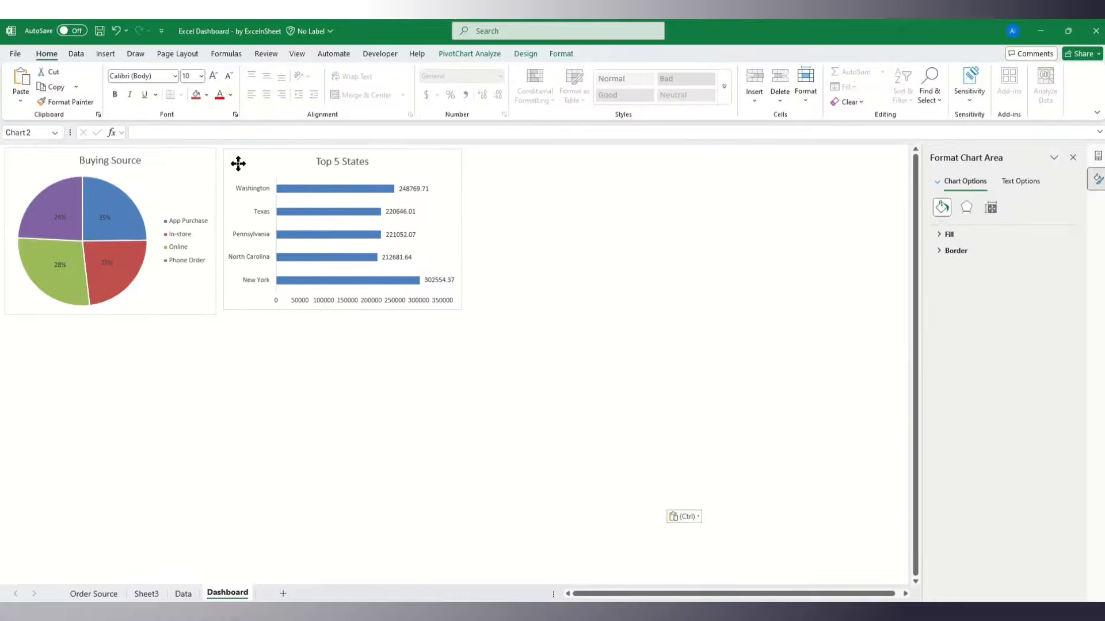
# - Rename Sheet3 as "Top 5 States"
pyautogui.click(148, 594)
pyautogui.write('To')
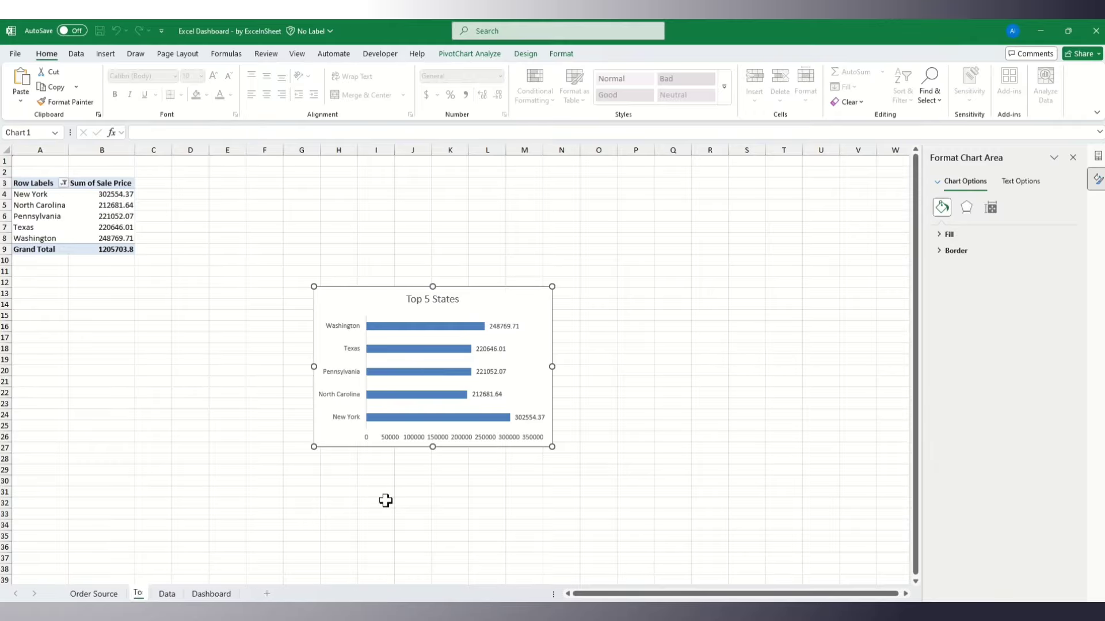
pyautogui.write('p 5 States')
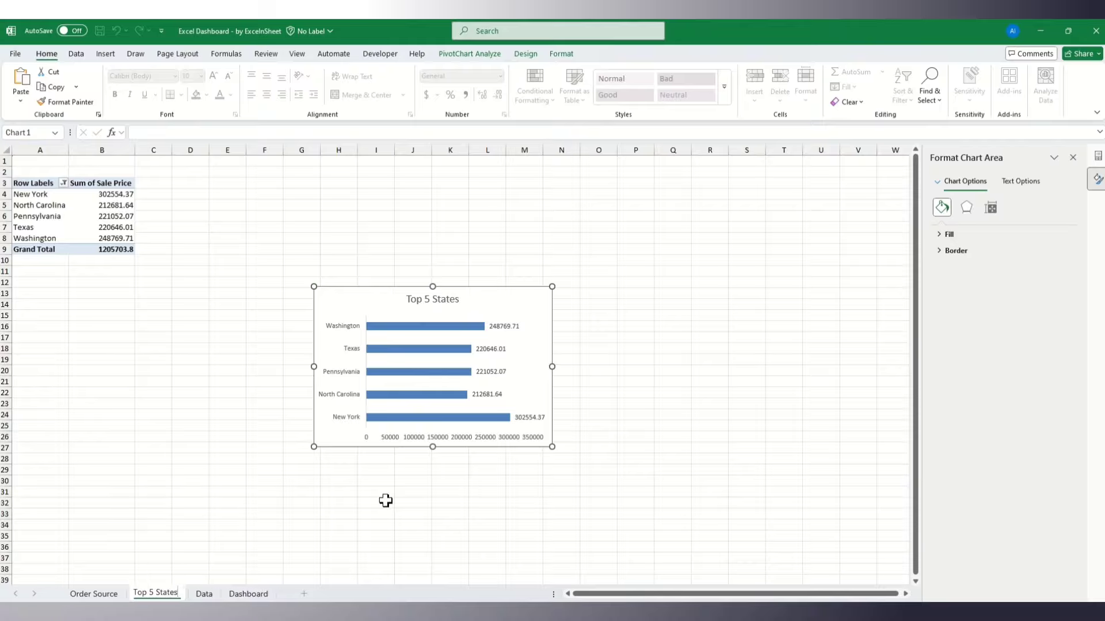
pyautogui.press('Return')
pyautogui.click(445, 513)
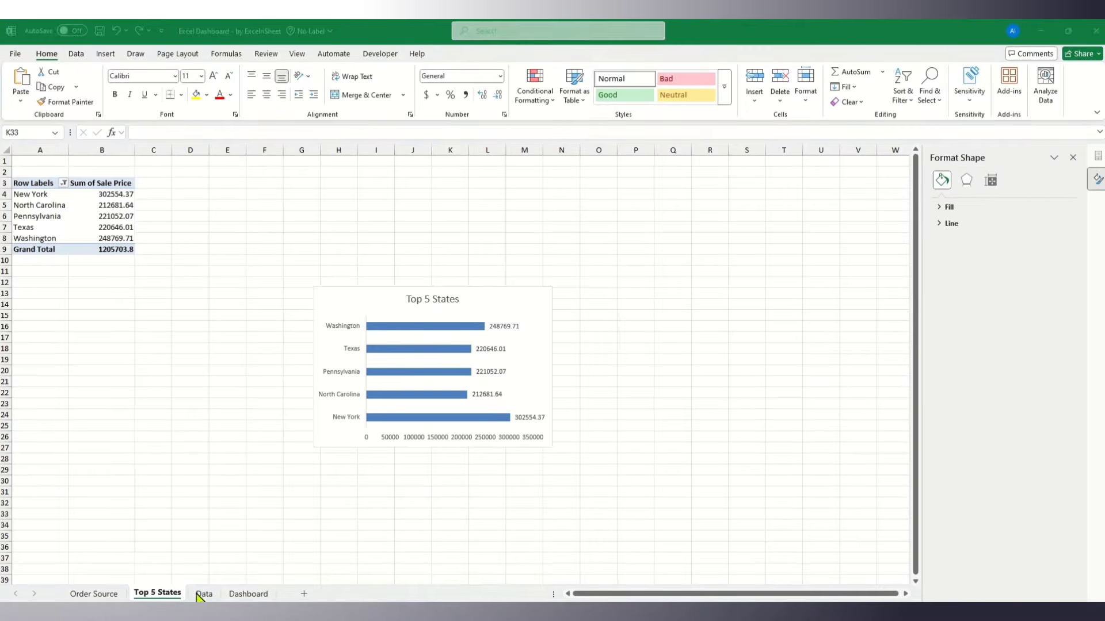
# - Create a third PivotTable on a new worksheet from the order records on the Data sheet
pyautogui.click(201, 593)
pyautogui.click(202, 594)
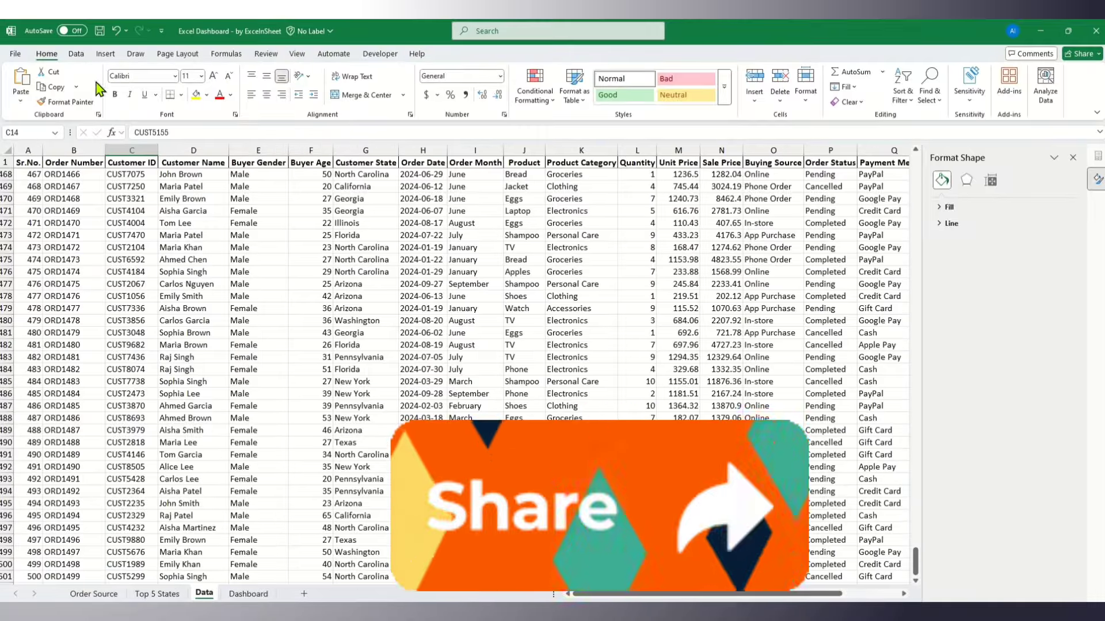
pyautogui.click(105, 54)
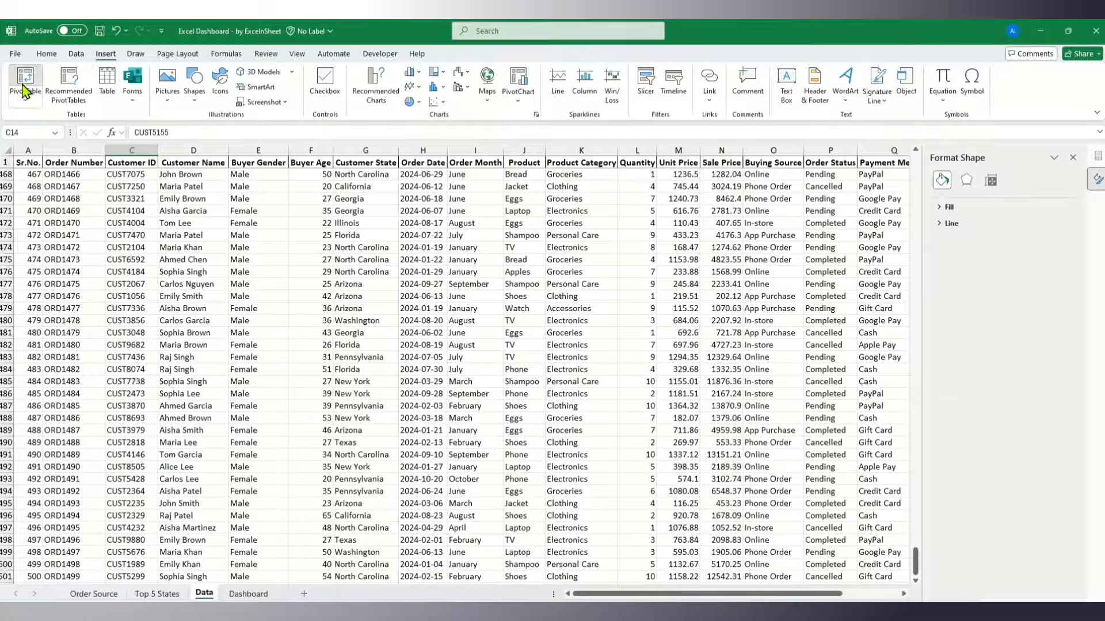
pyautogui.click(23, 90)
pyautogui.click(315, 542)
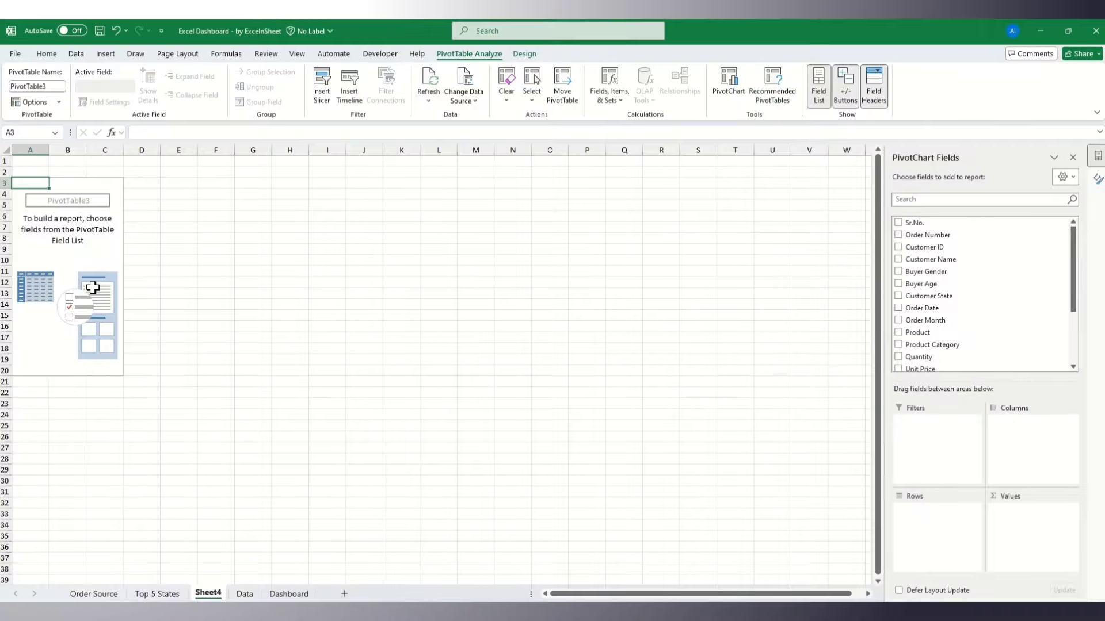
# - Build the new PivotTable with Buyer Gender as the rows and the count of Order Number as the values
pyautogui.scroll(-3, 973, 283)
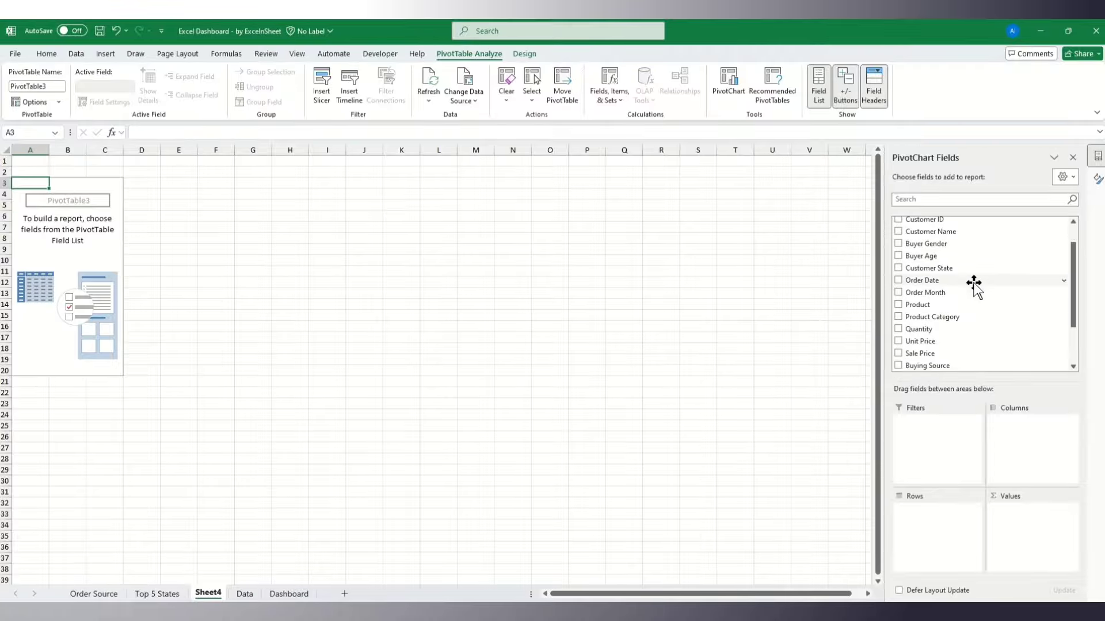
pyautogui.scroll(3, 974, 285)
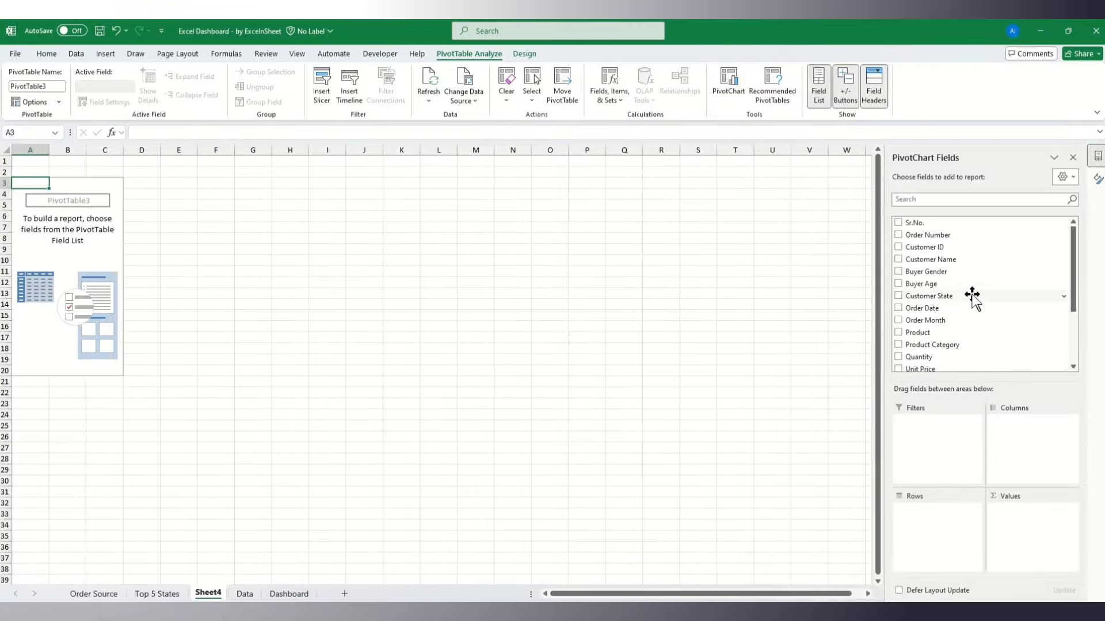
pyautogui.moveTo(909, 274); pyautogui.dragTo(924, 516)
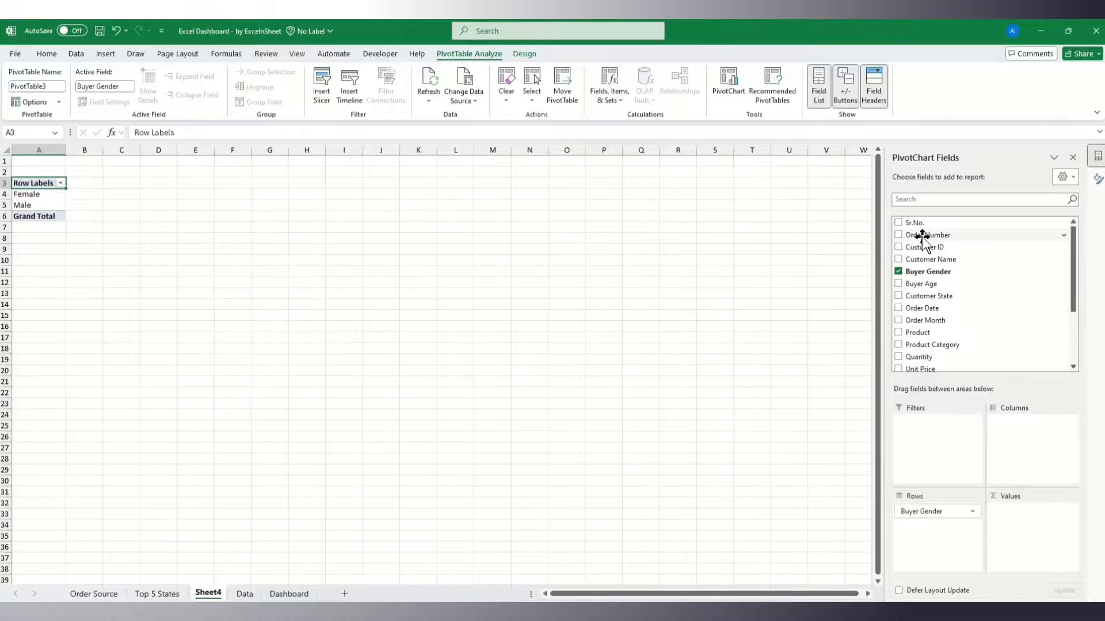
pyautogui.moveTo(922, 237); pyautogui.dragTo(1028, 516)
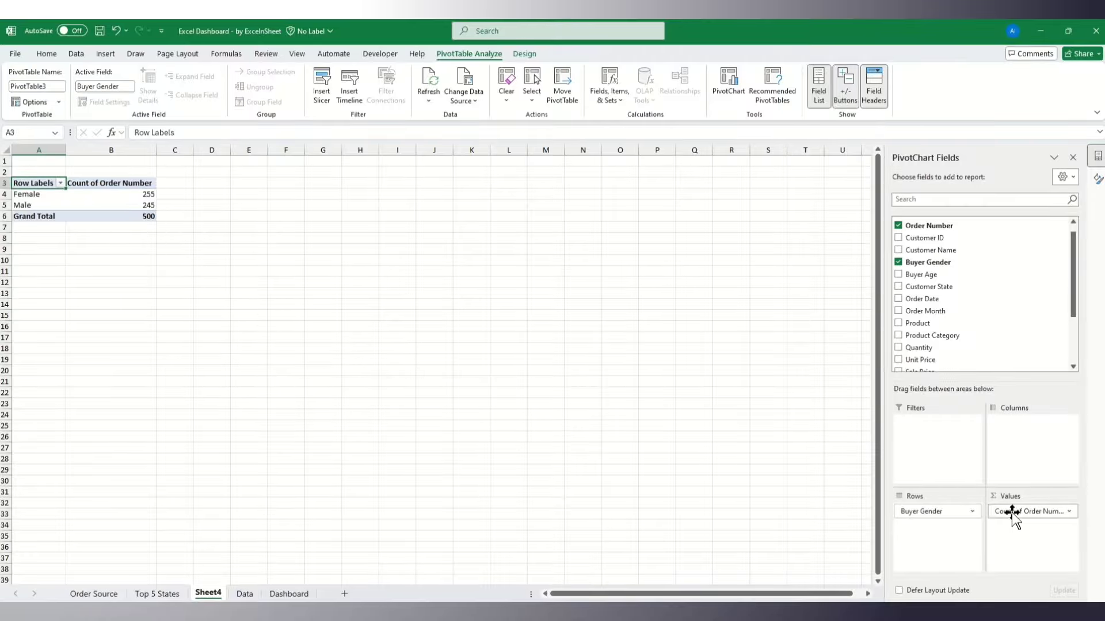
# - Try the sum of Sale Price as the PivotTable's values, and restore the count of Order Number
pyautogui.moveTo(1011, 512); pyautogui.dragTo(926, 359)
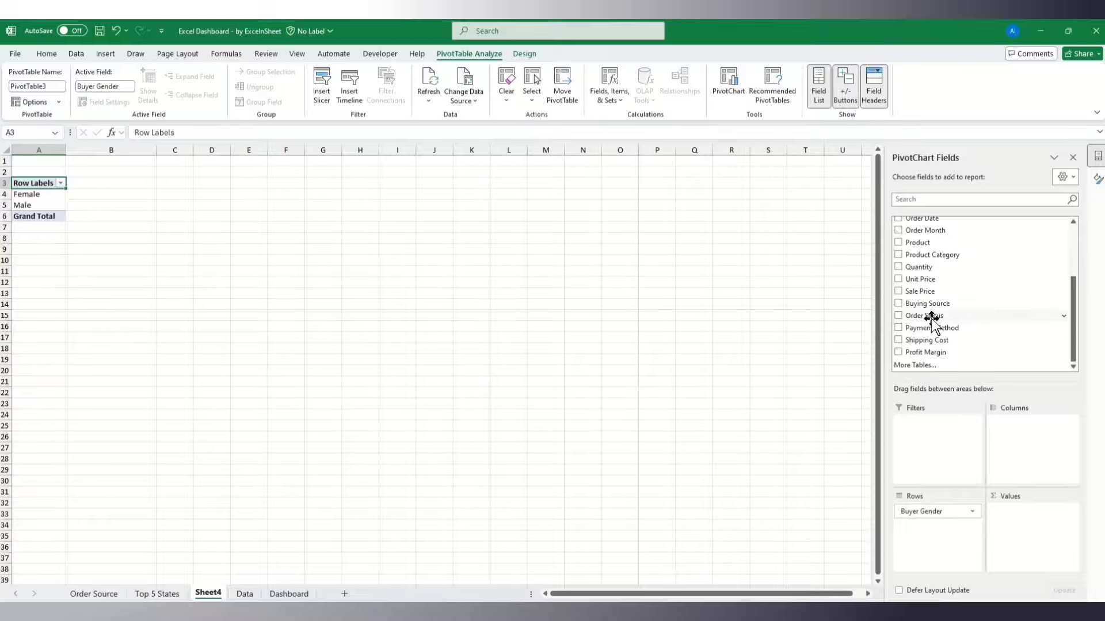
pyautogui.moveTo(909, 292); pyautogui.dragTo(1024, 515)
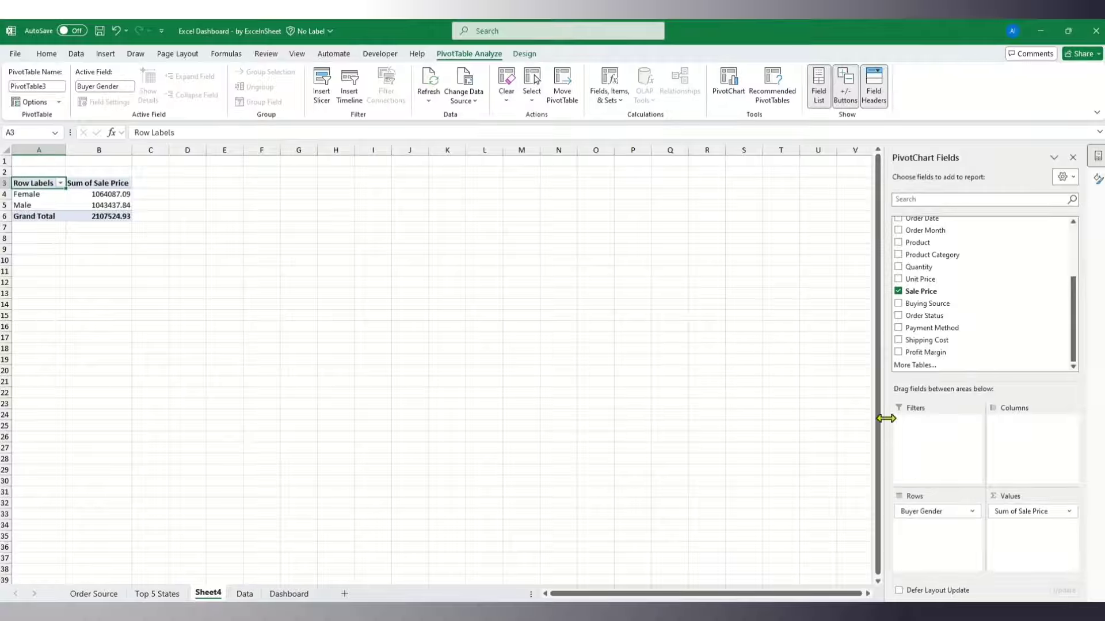
pyautogui.moveTo(1014, 511); pyautogui.dragTo(912, 352)
pyautogui.scroll(3, 942, 293)
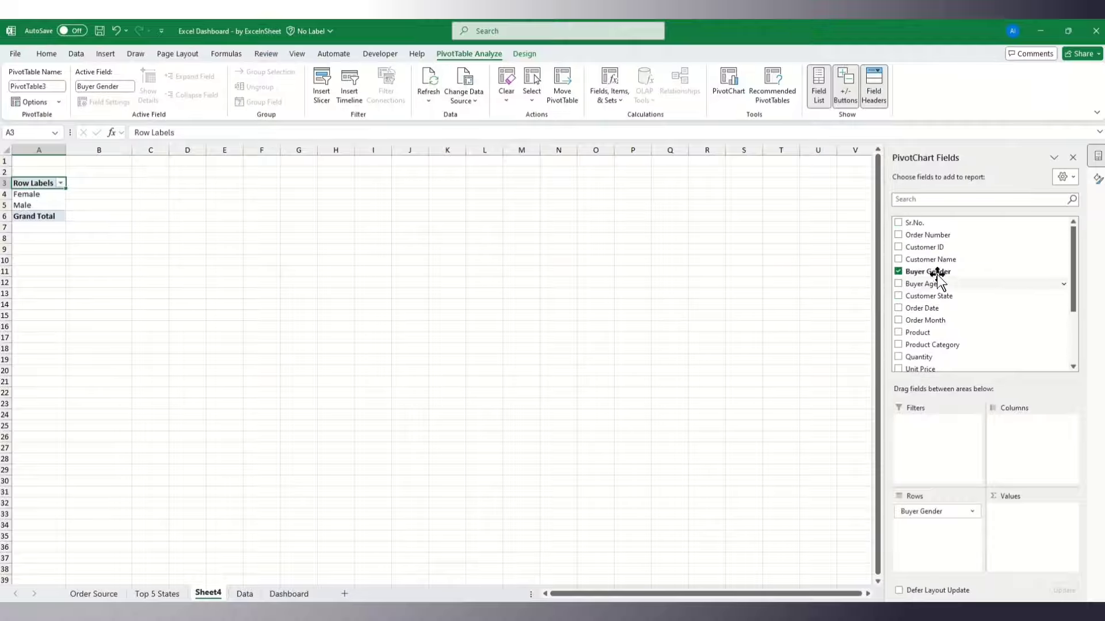
pyautogui.moveTo(913, 236); pyautogui.dragTo(1017, 526)
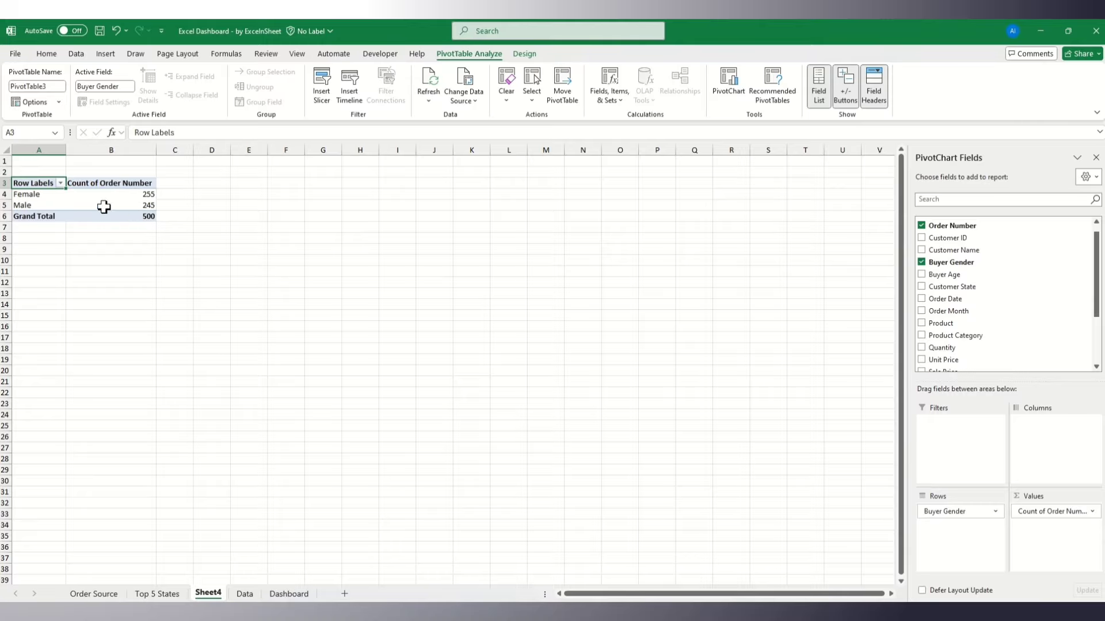
# - Show the gender order counts as percentages of the total, formatted with no decimal places
pyautogui.rightClick(135, 195)
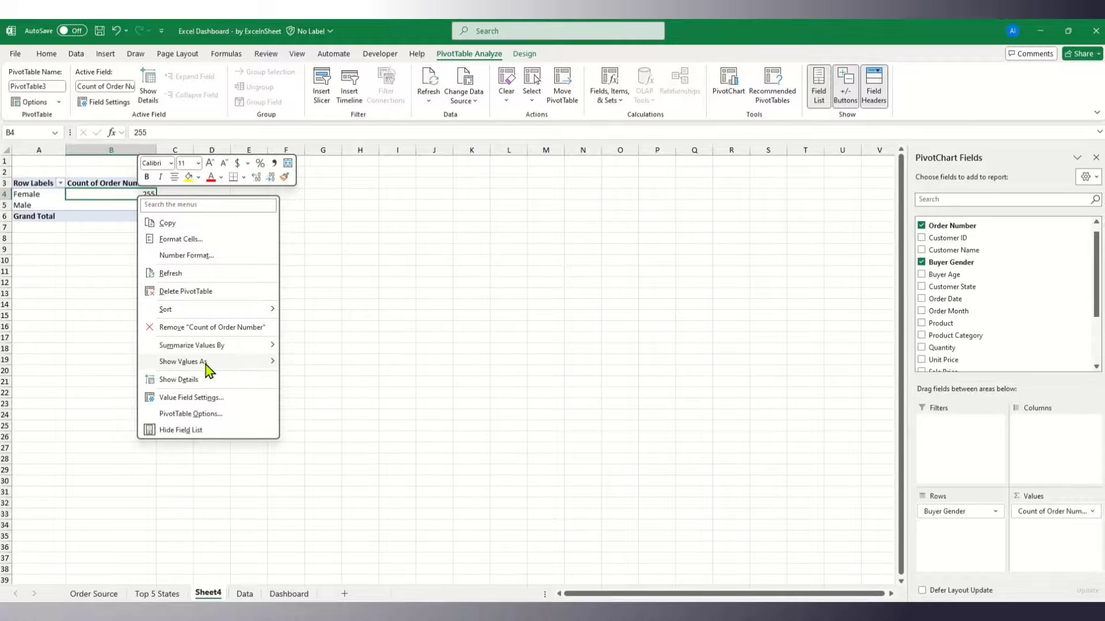
pyautogui.click(339, 378)
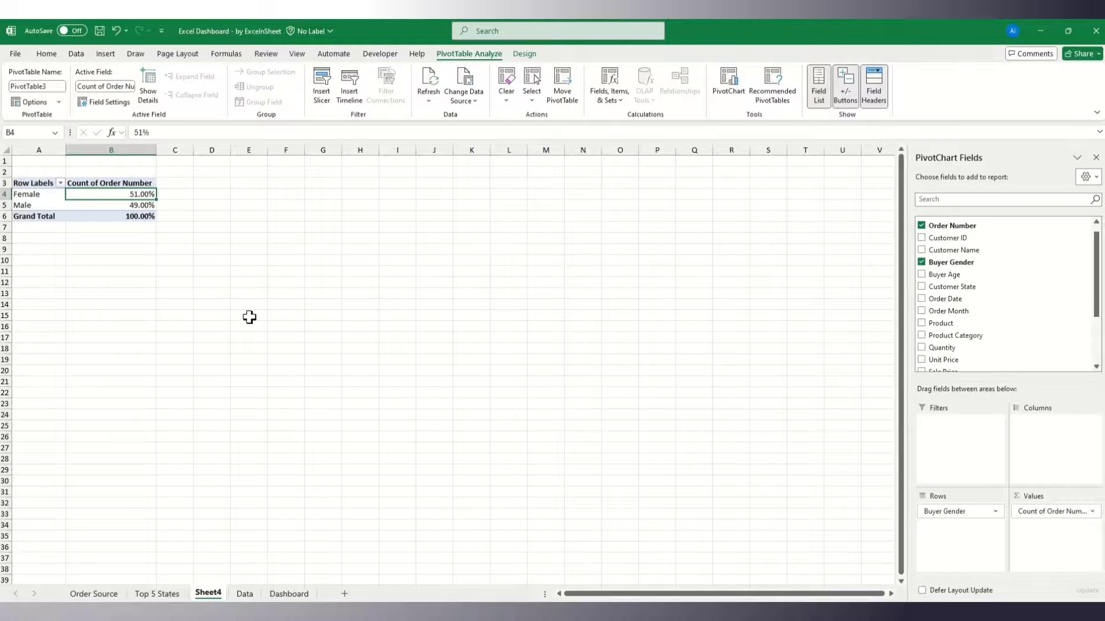
pyautogui.click(130, 216)
pyautogui.moveTo(126, 194); pyautogui.dragTo(125, 218)
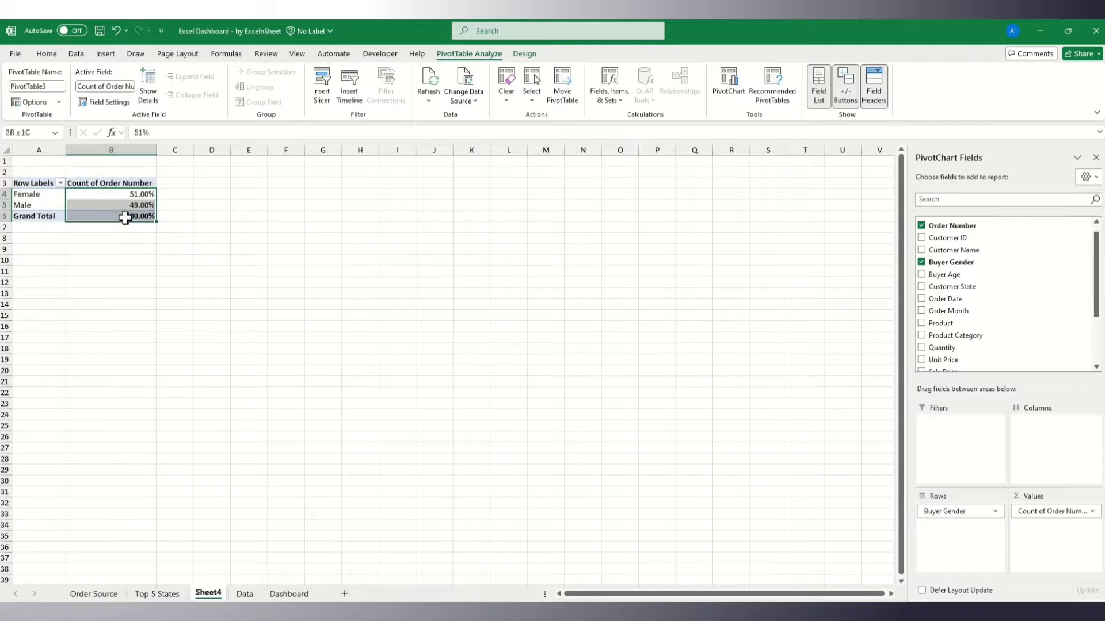
pyautogui.click(46, 54)
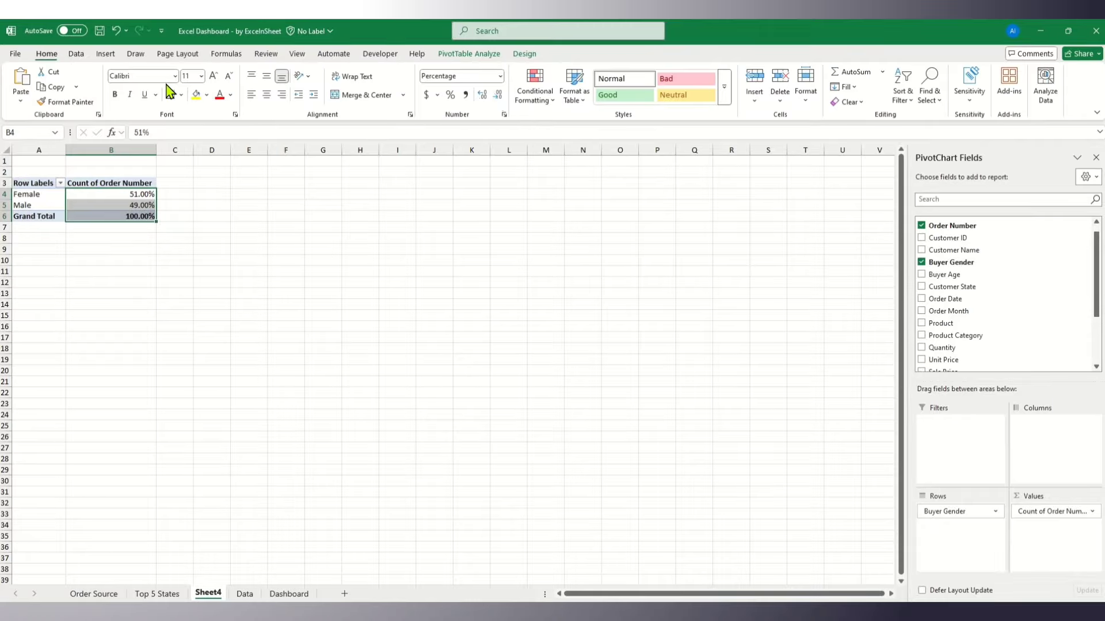
pyautogui.click(498, 96)
pyautogui.click(167, 232)
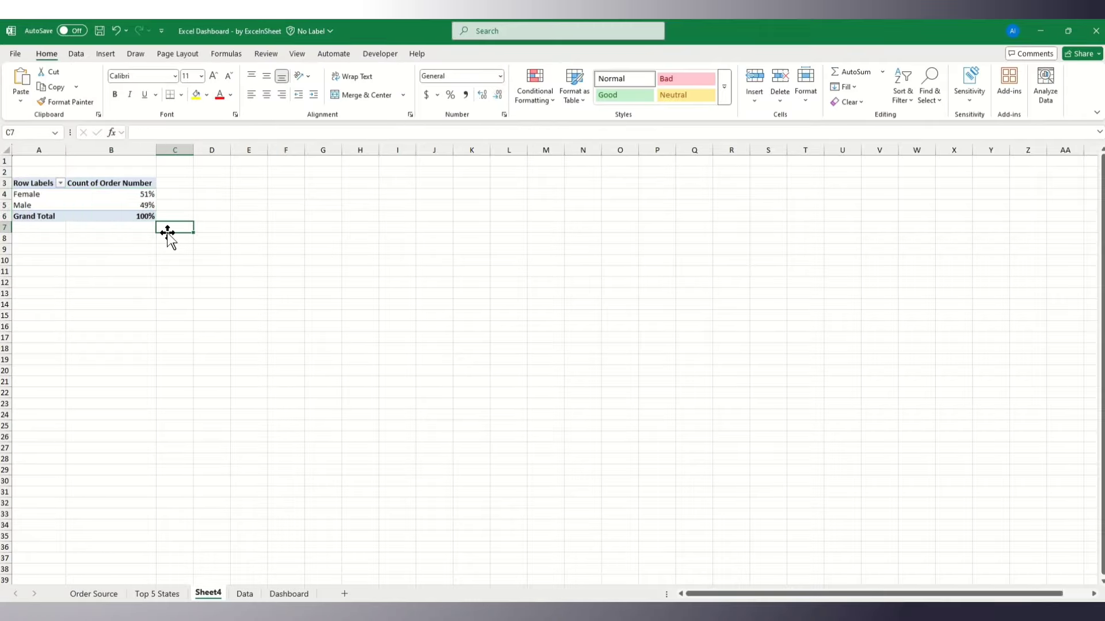
pyautogui.click(129, 212)
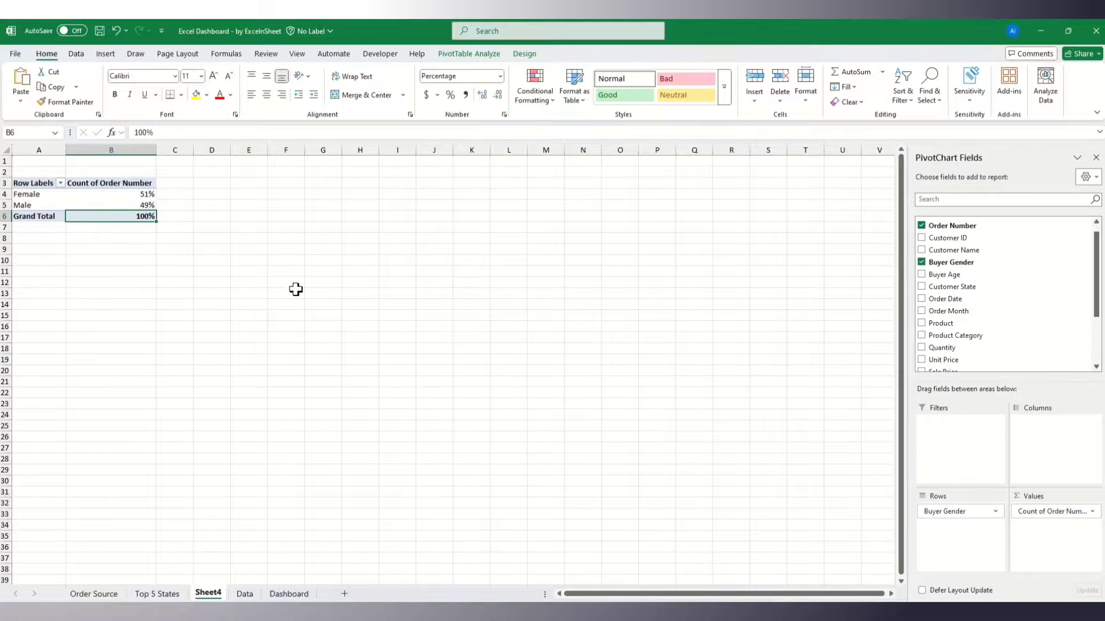
# - Insert a pie PivotChart of the gender order share, and hide all of its field buttons
pyautogui.click(476, 55)
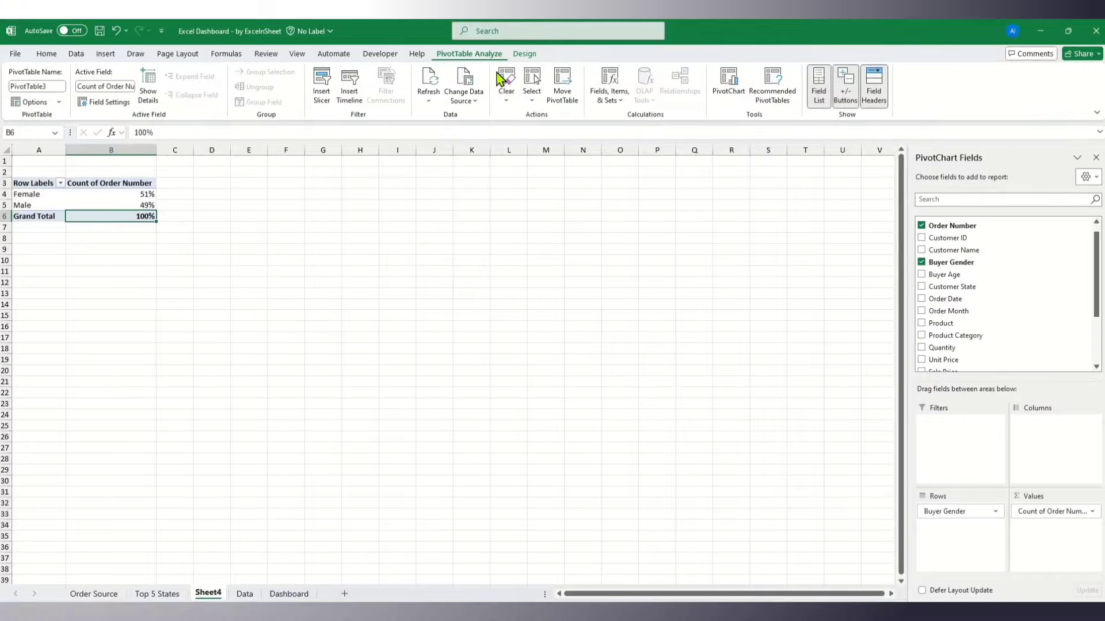
pyautogui.click(728, 83)
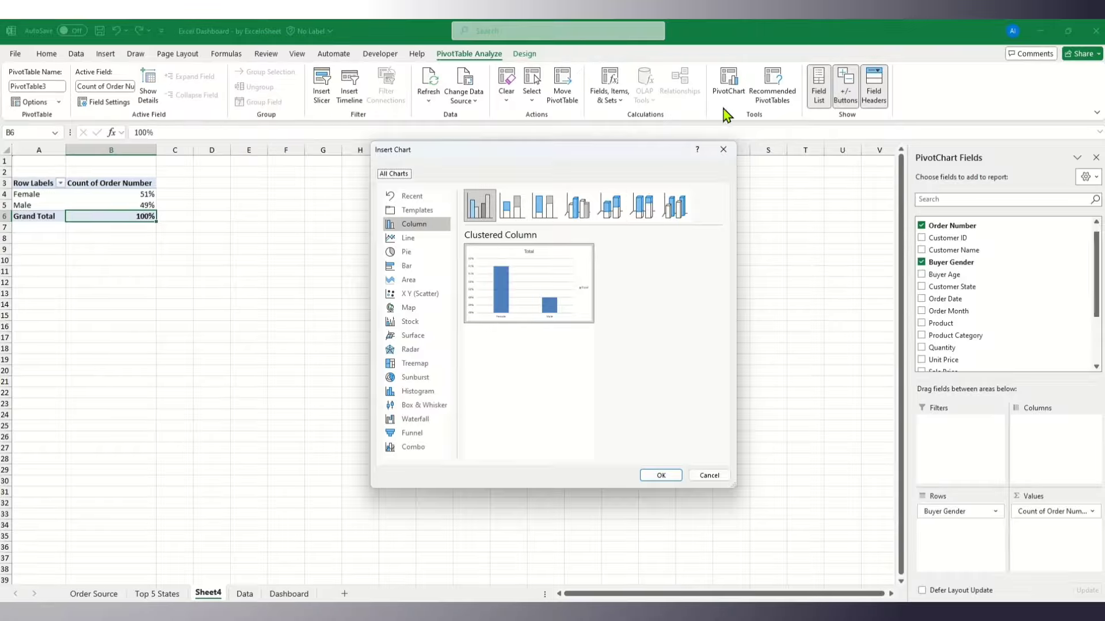
pyautogui.click(405, 252)
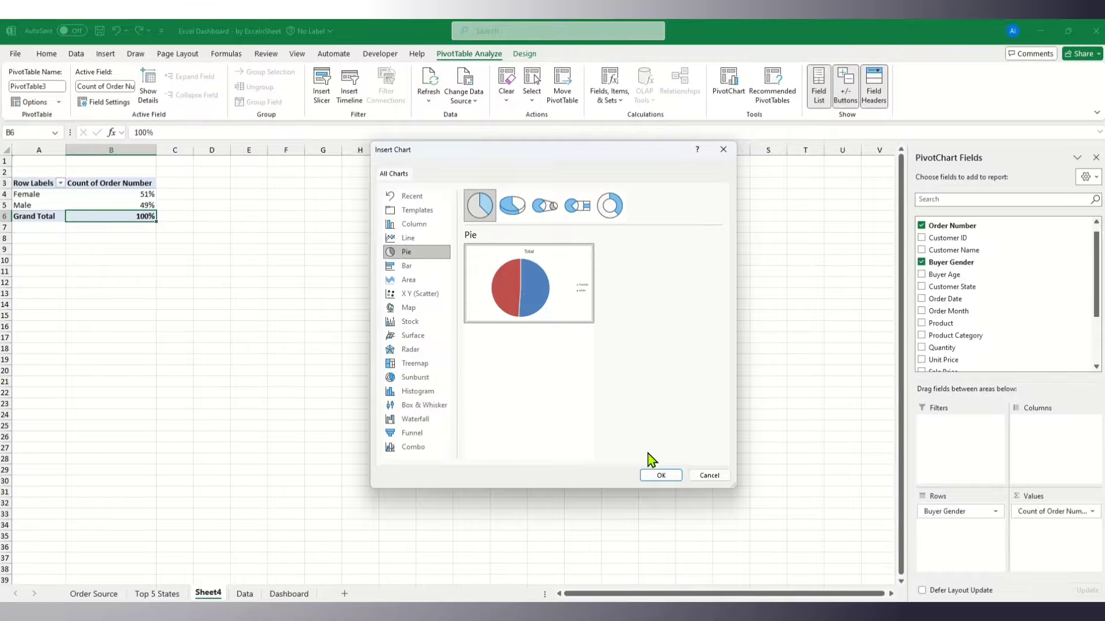
pyautogui.click(661, 475)
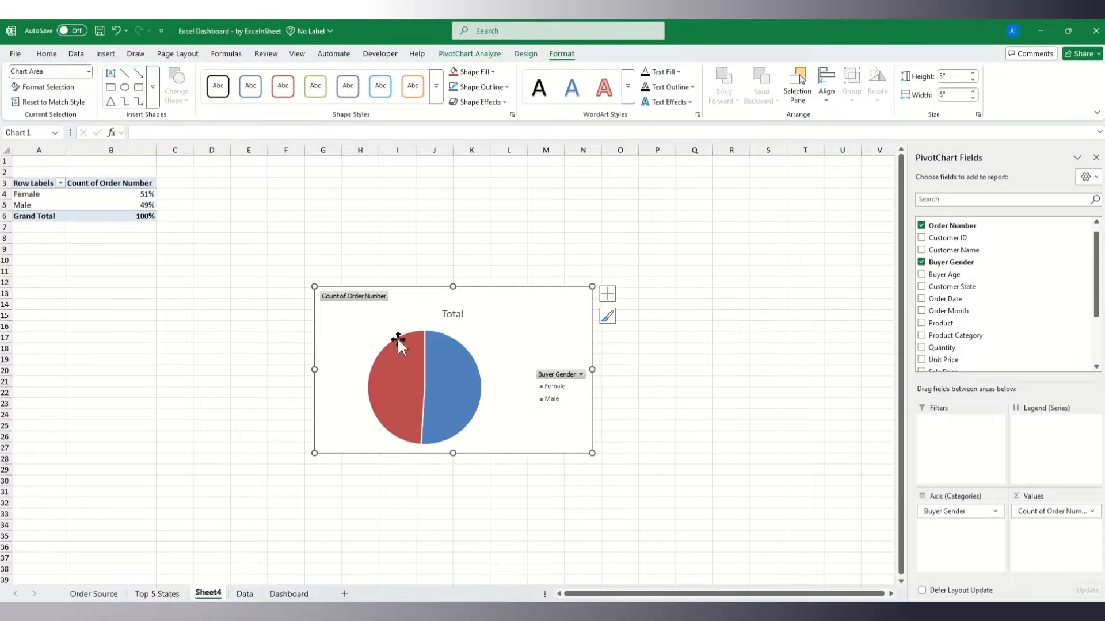
pyautogui.rightClick(363, 296)
pyautogui.click(435, 424)
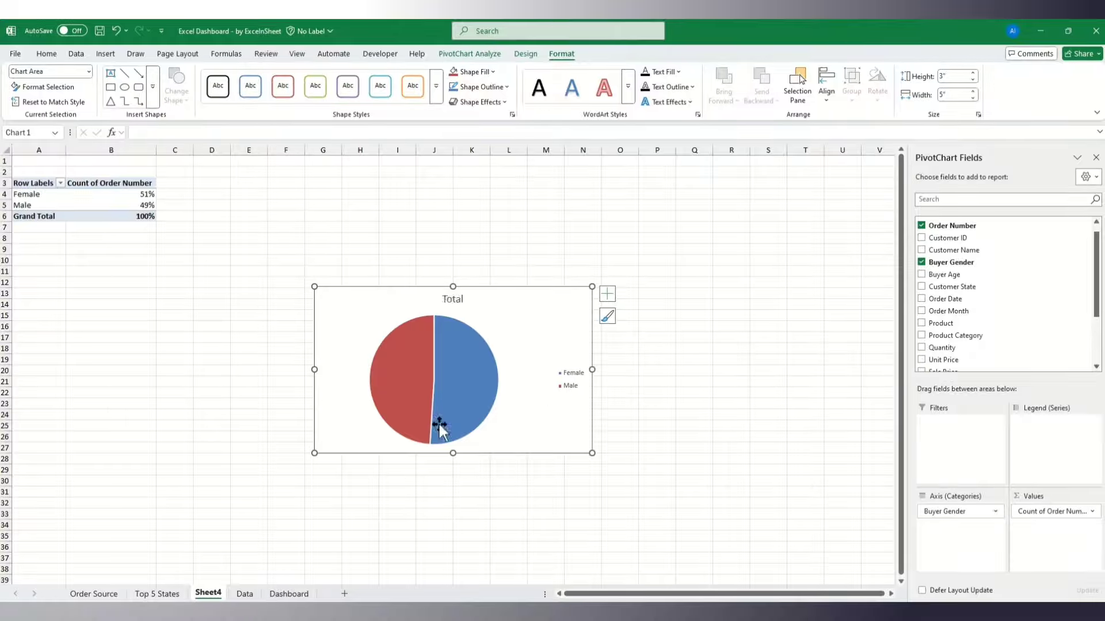
# - Change the pie chart's title to "Gender Wise Sales"
pyautogui.click(454, 298)
pyautogui.doubleClick(454, 299)
pyautogui.write('Gender Wise Sales')
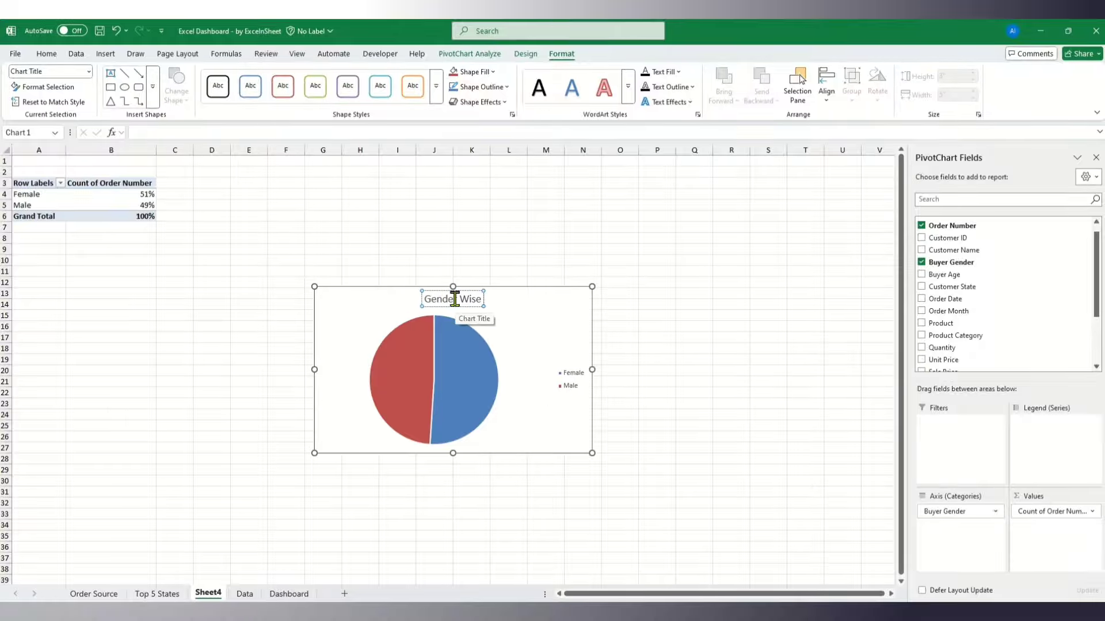
pyautogui.click(577, 414)
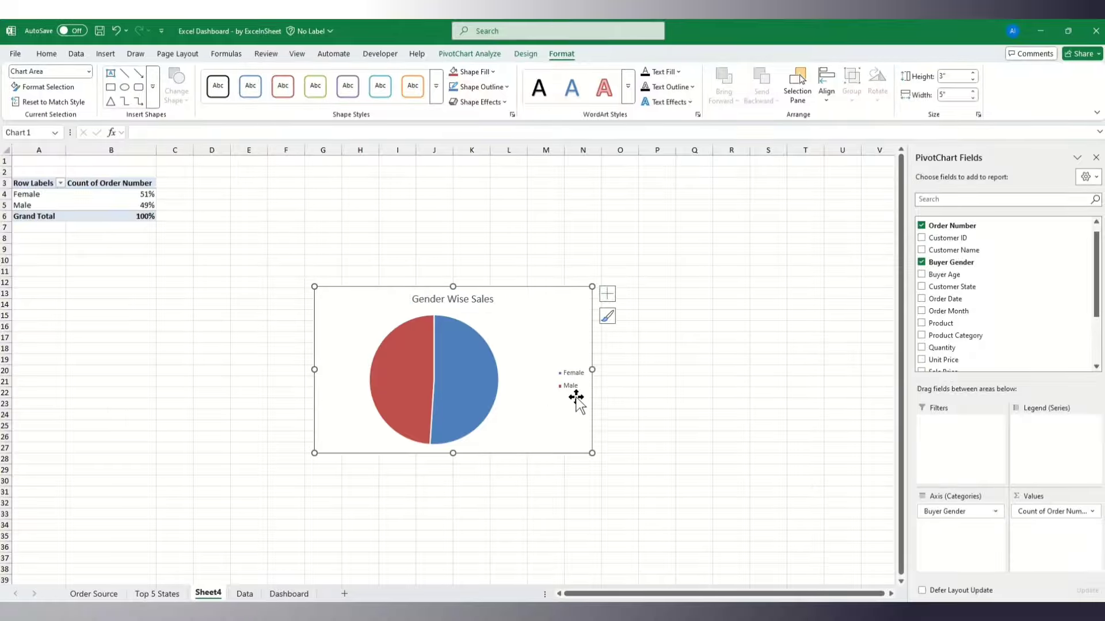
# - Try data labels on the gender pie chart, and remove them again
pyautogui.click(607, 294)
pyautogui.click(638, 322)
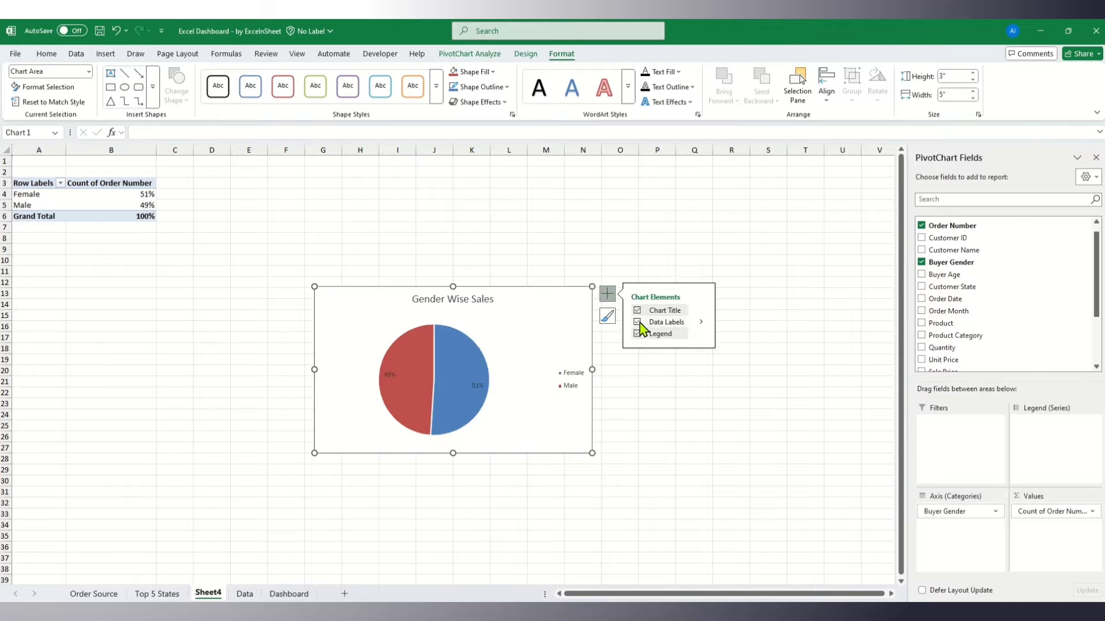
pyautogui.click(640, 323)
# - Shrink the gender pie chart and place a copy on the Dashboard beside Top 5 States, about 3.01 inches high and 4.25 inches wide
pyautogui.moveTo(587, 448); pyautogui.dragTo(533, 442)
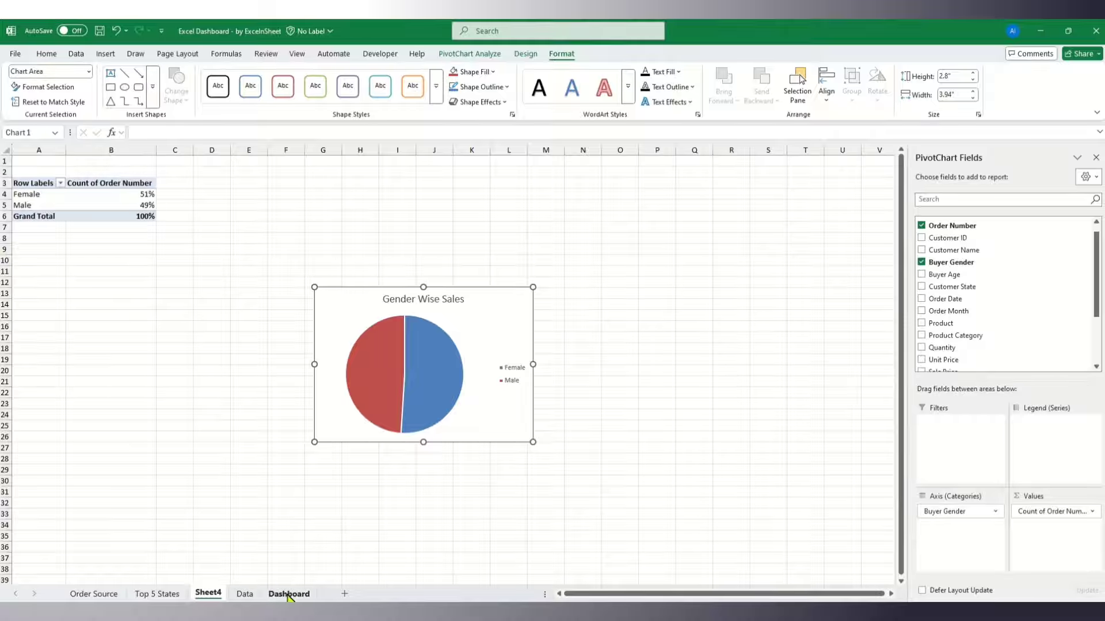
pyautogui.click(289, 594)
pyautogui.click(459, 391)
pyautogui.click(544, 204)
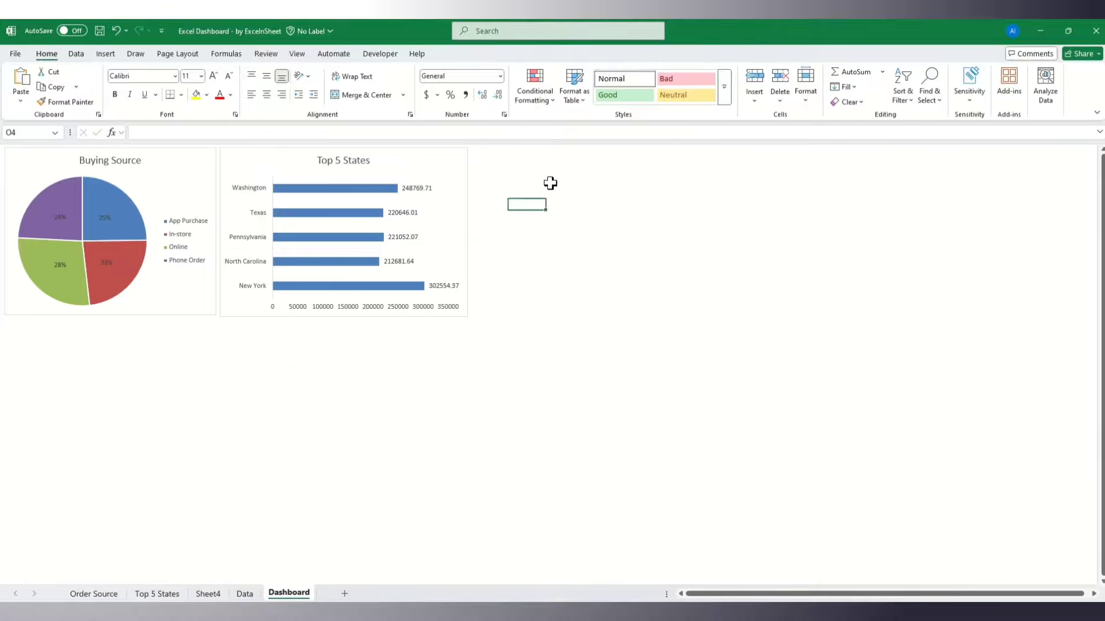
pyautogui.click(554, 183)
pyautogui.hotkey('ctrl', 'v')
pyautogui.moveTo(609, 209); pyautogui.dragTo(511, 167)
pyautogui.moveTo(691, 303); pyautogui.dragTo(709, 315)
# - Rename the gender PivotTable's worksheet, Sheet4, as "Gender wise Sales"
pyautogui.doubleClick(207, 594)
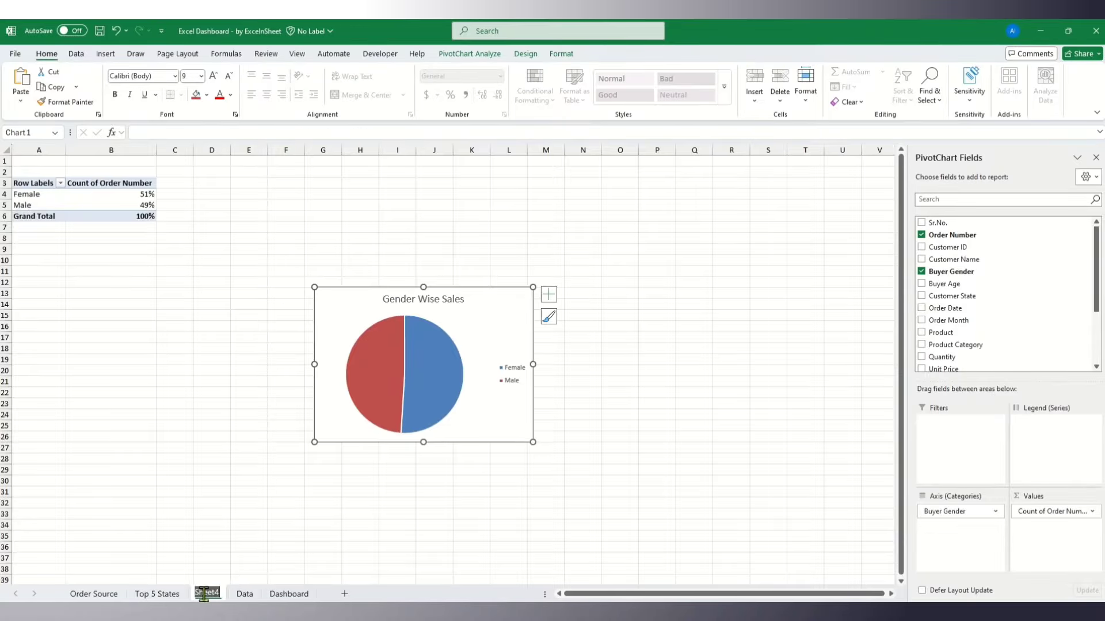
pyautogui.write('Gender wise Sales')
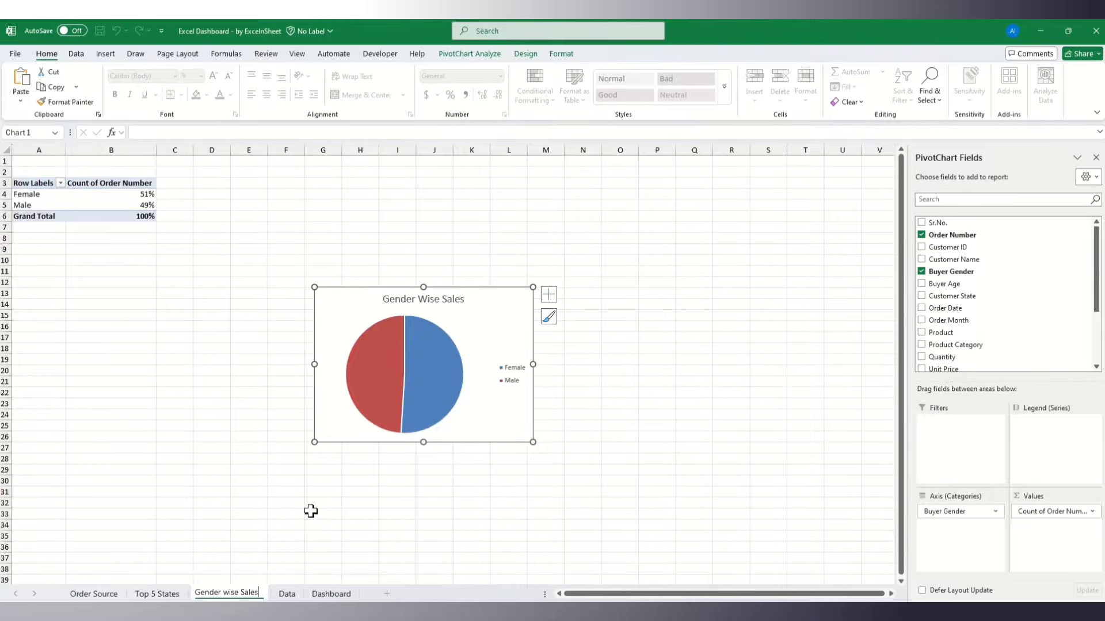
pyautogui.press('Return')
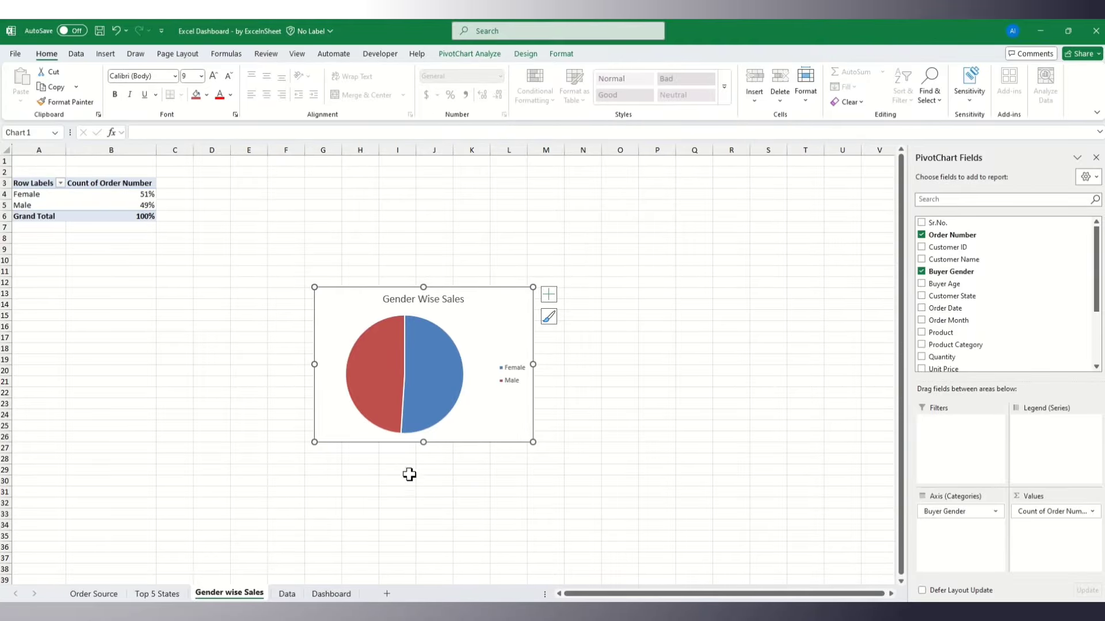
# - Create a fourth PivotTable on a new worksheet from the order records in A1:S501 of the Data sheet
pyautogui.click(287, 594)
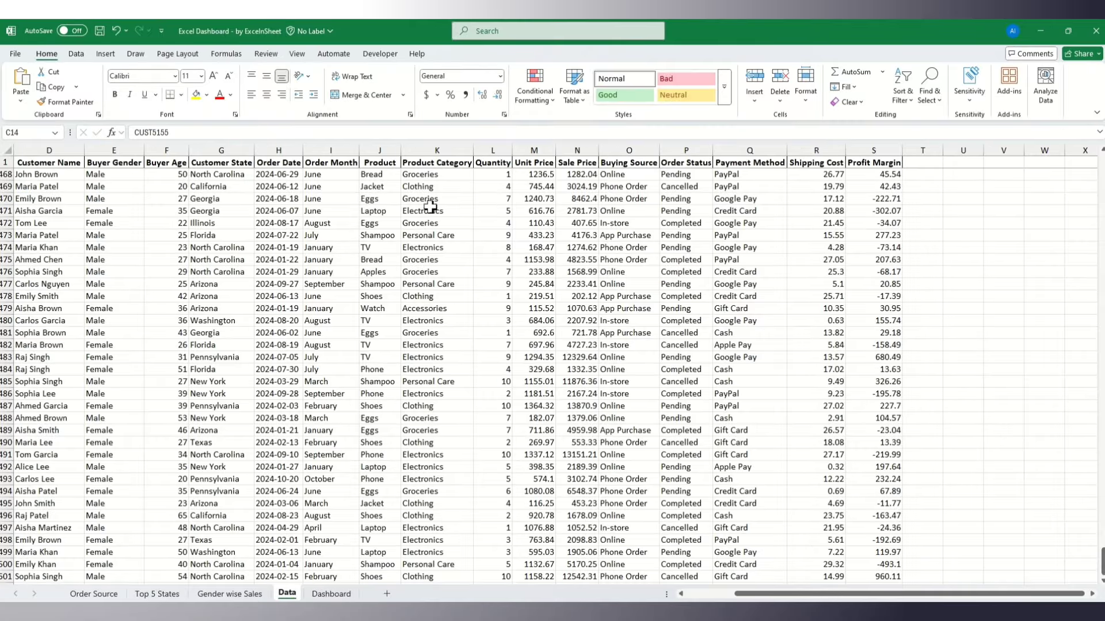
pyautogui.moveTo(115, 174); pyautogui.dragTo(118, 308)
pyautogui.moveTo(221, 174); pyautogui.dragTo(239, 284)
pyautogui.click(279, 319)
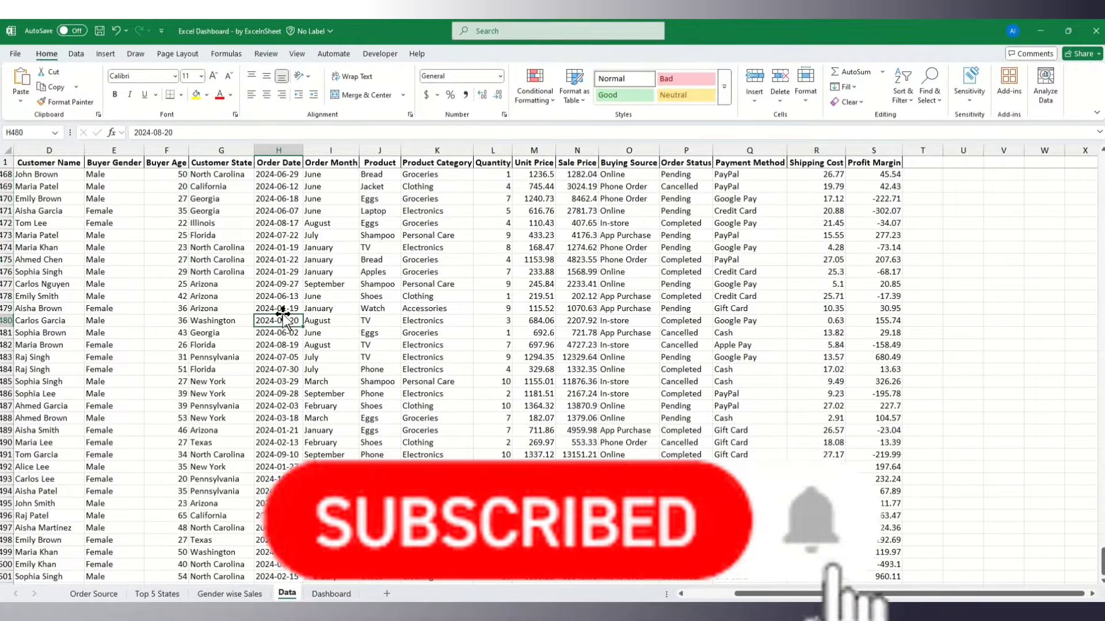
pyautogui.click(105, 54)
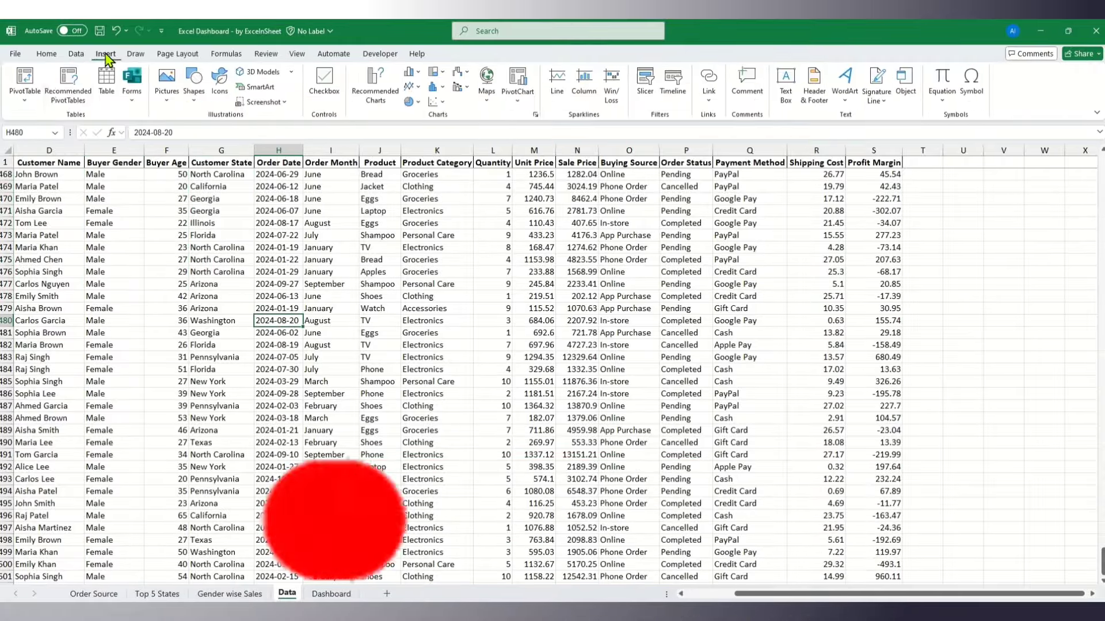
pyautogui.click(25, 81)
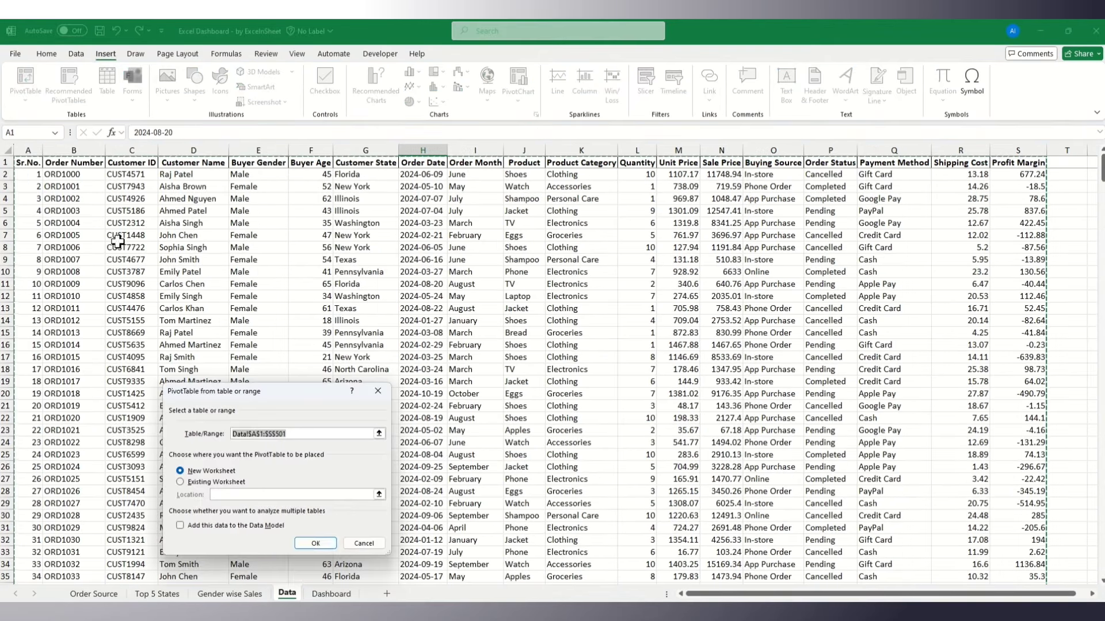
pyautogui.click(316, 543)
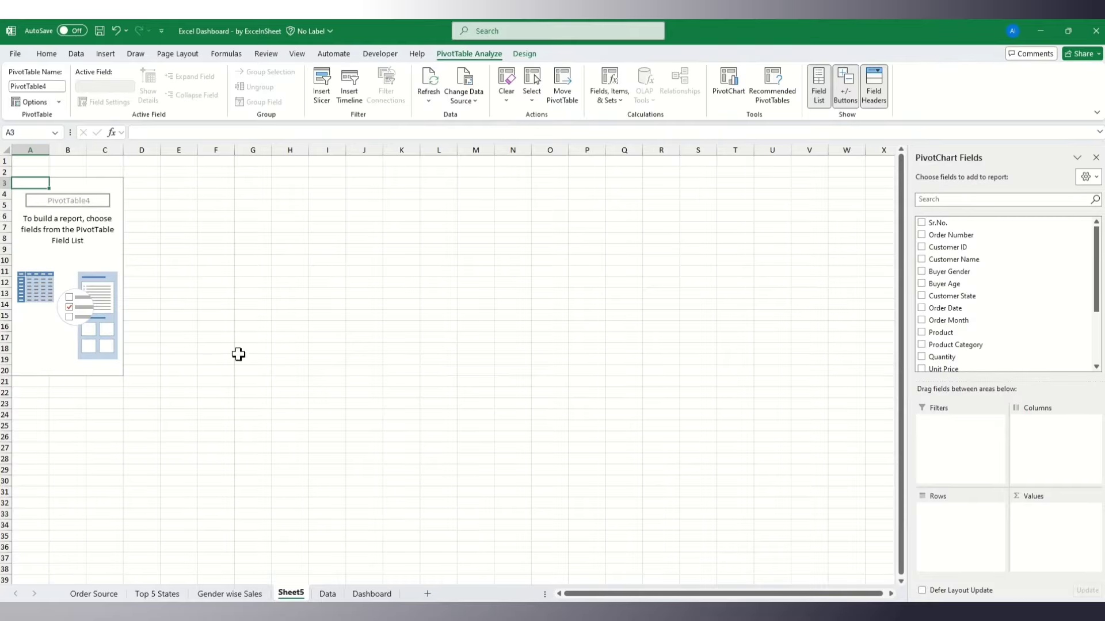
# - Build the PivotTable with Buyer Gender as columns, Customer State as rows and the count of Order Number as values
pyautogui.moveTo(957, 268); pyautogui.dragTo(1043, 439)
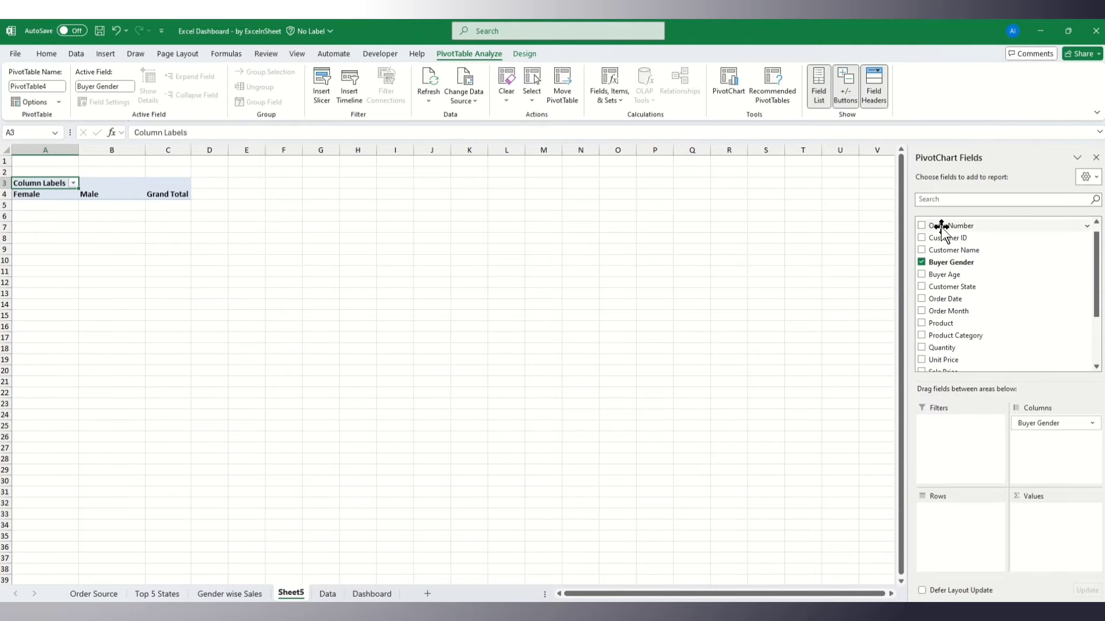
pyautogui.moveTo(942, 226); pyautogui.dragTo(1036, 525)
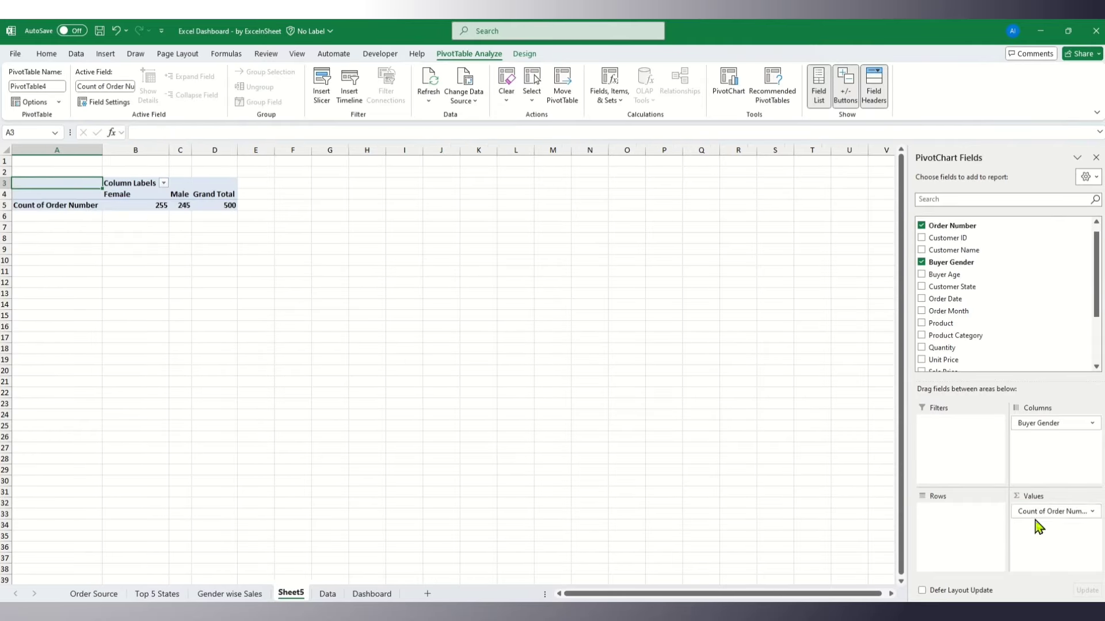
pyautogui.scroll(-1, 944, 253)
pyautogui.moveTo(939, 242); pyautogui.dragTo(944, 526)
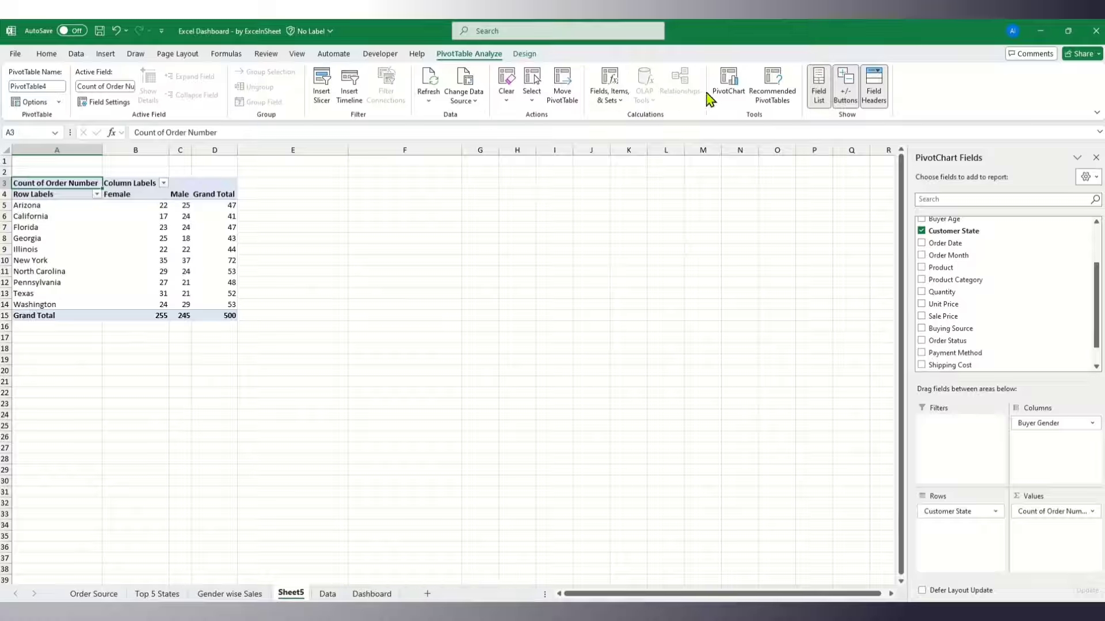
# - Insert a Clustered Column - Line combo PivotChart with Female as columns and Male as a line, and hide its field buttons
pyautogui.click(736, 86)
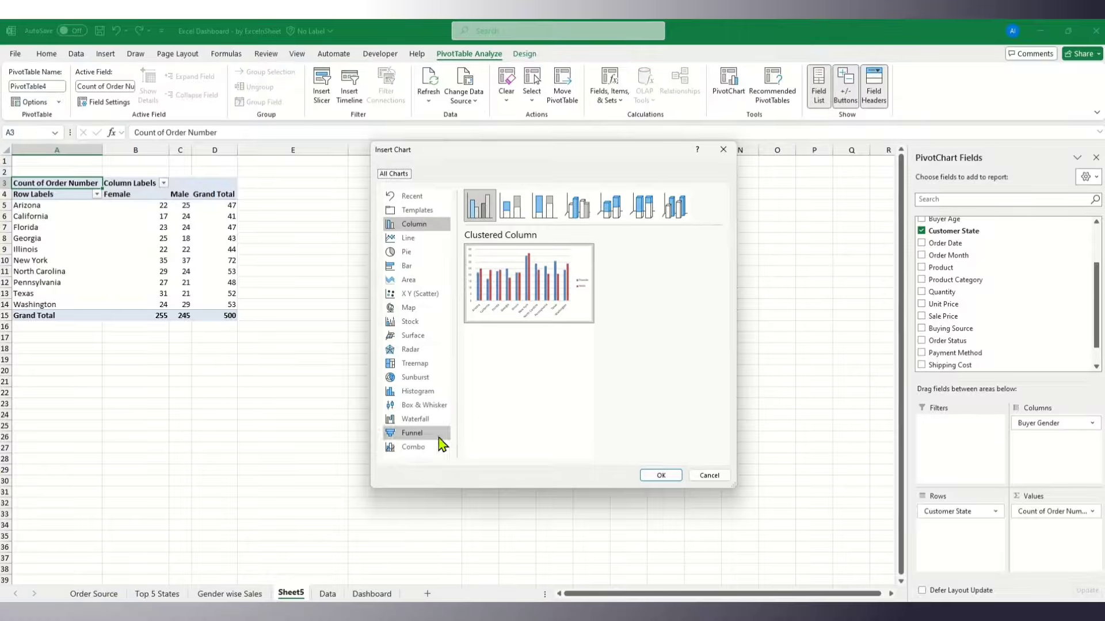
pyautogui.click(414, 449)
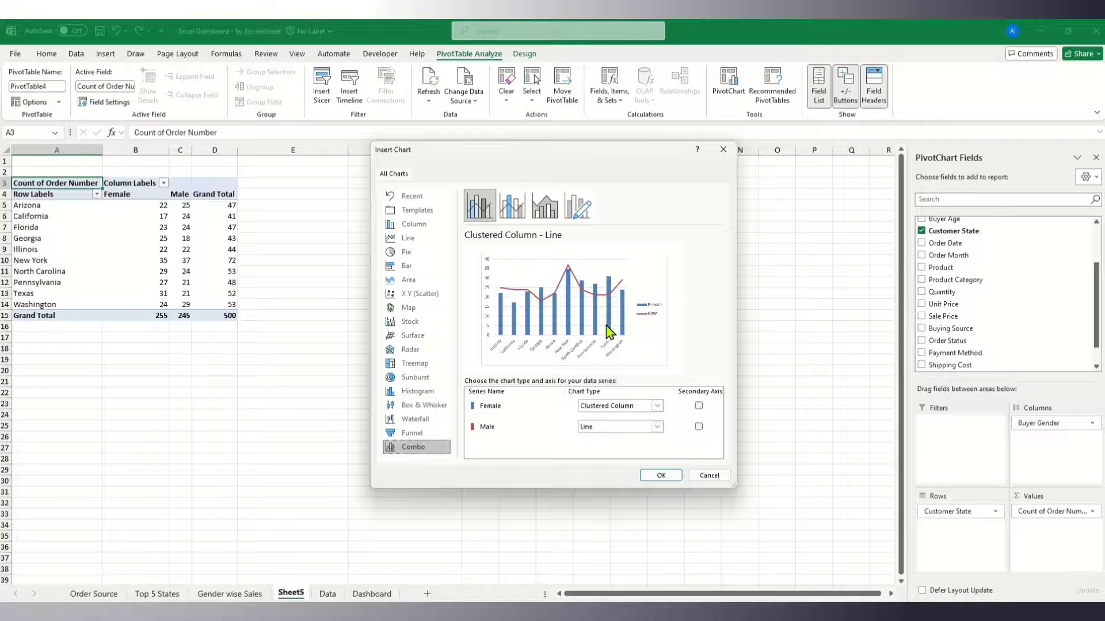
pyautogui.click(661, 476)
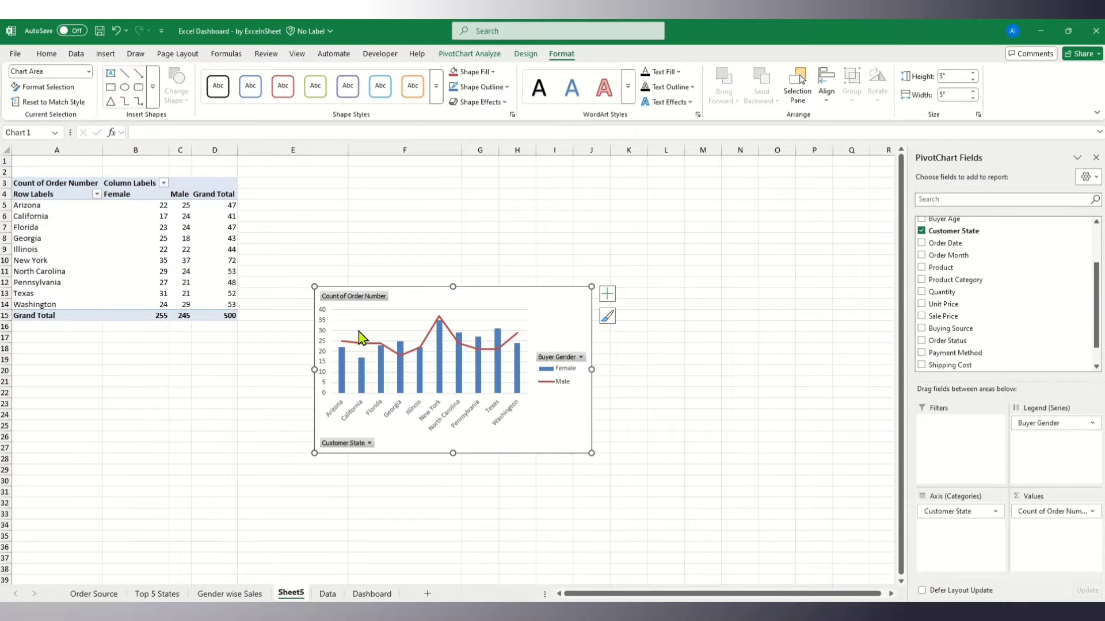
pyautogui.rightClick(350, 301)
pyautogui.click(396, 425)
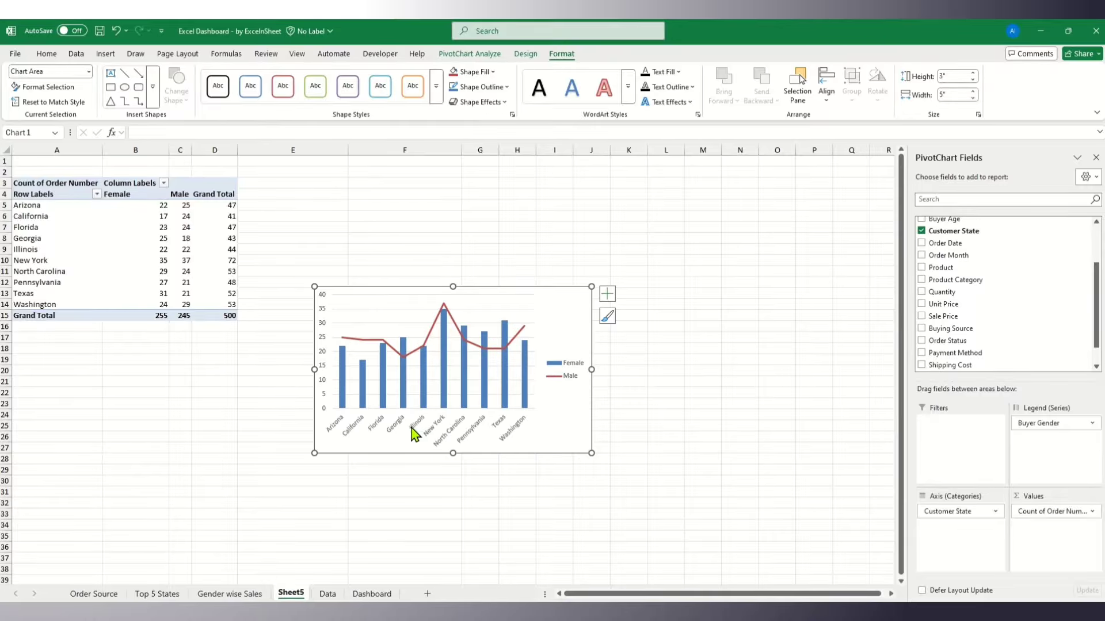
# - Add the title "State vs Gender" to the combo chart, and enlarge the chart slightly to about 3.2 by 5.2 inches
pyautogui.click(607, 294)
pyautogui.click(639, 334)
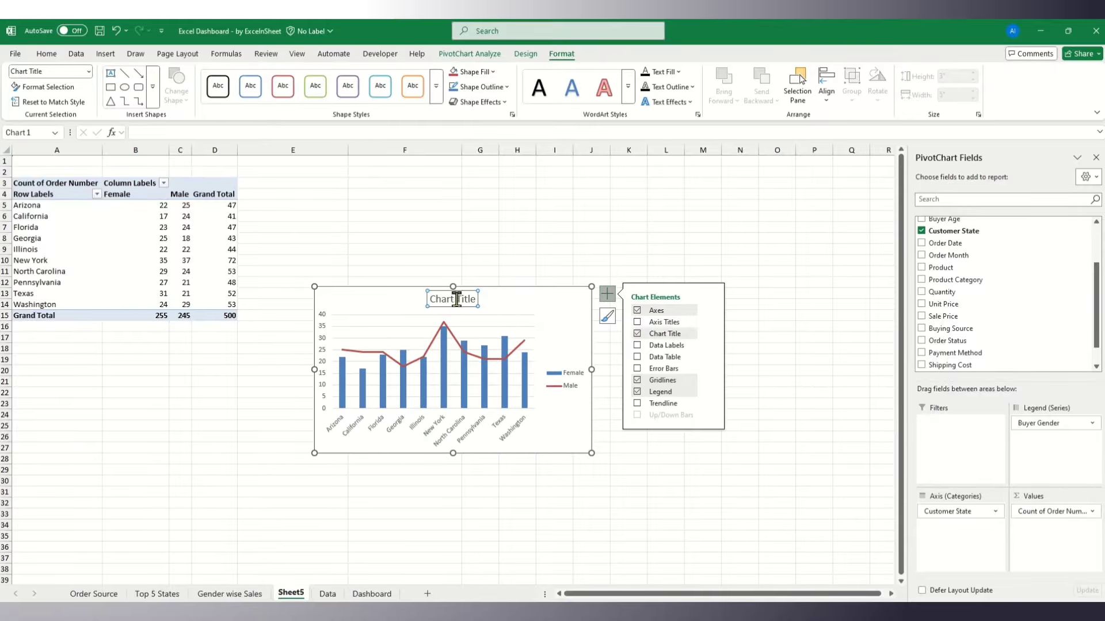
pyautogui.write('State vs Gender')
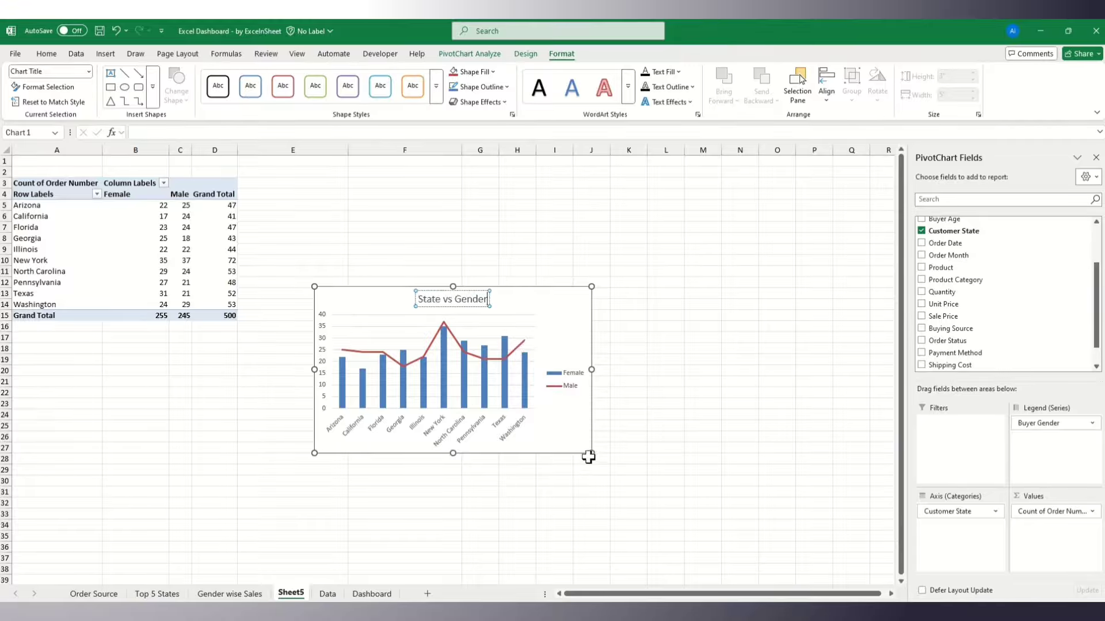
pyautogui.moveTo(588, 456); pyautogui.dragTo(600, 467)
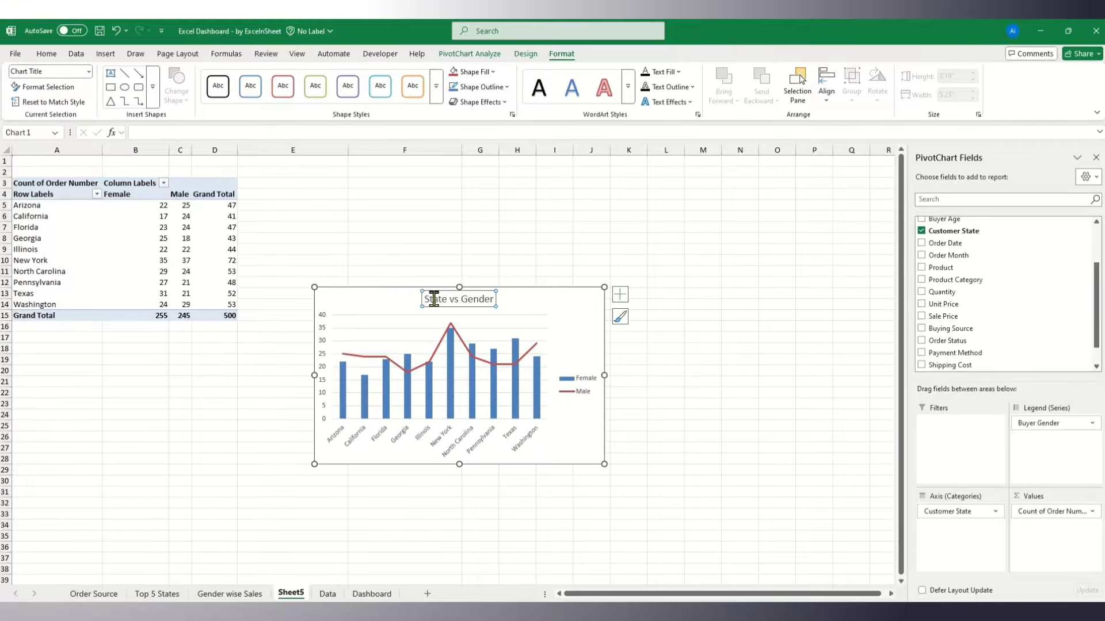
# - Move the combo chart's title to its upper-left corner with the legend beside it, and widen the plot area across the chart
pyautogui.moveTo(422, 303); pyautogui.dragTo(330, 301)
pyautogui.moveTo(593, 384); pyautogui.dragTo(492, 300)
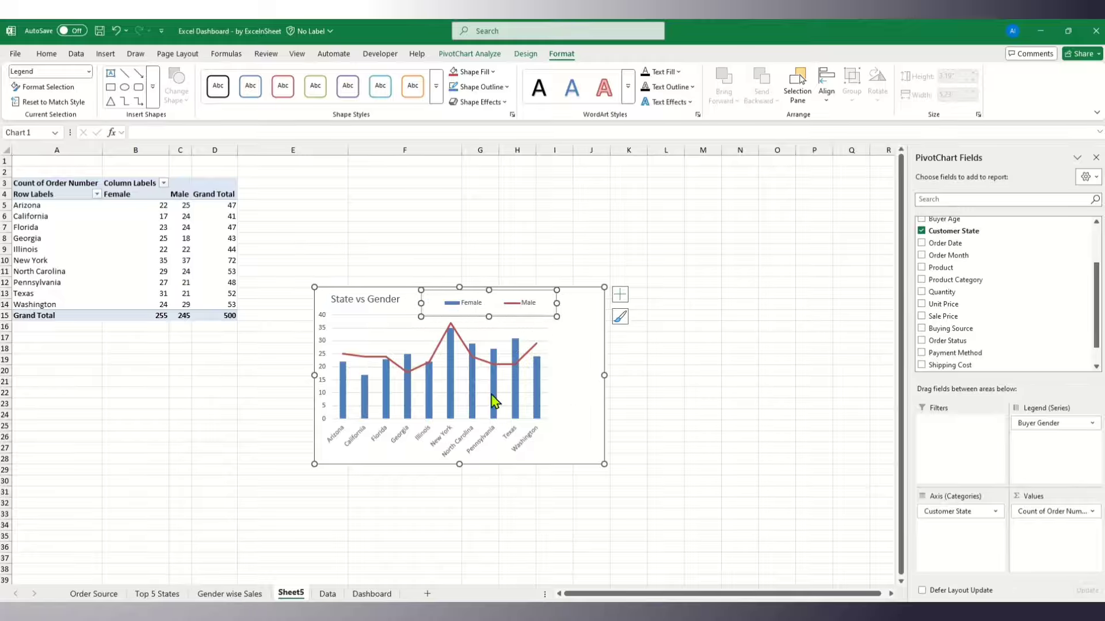
pyautogui.click(493, 404)
pyautogui.click(545, 390)
pyautogui.moveTo(547, 420); pyautogui.dragTo(592, 423)
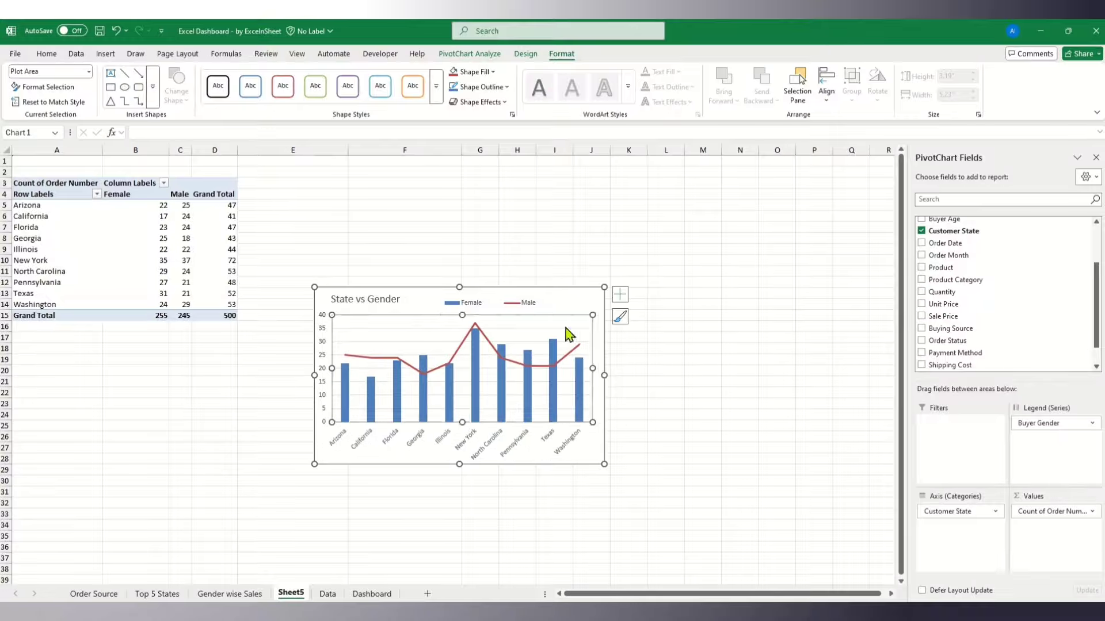
# - Place a copy of the State vs Gender chart on the Dashboard, directly below the Buying Source chart at the left edge
pyautogui.click(566, 306)
pyautogui.click(371, 594)
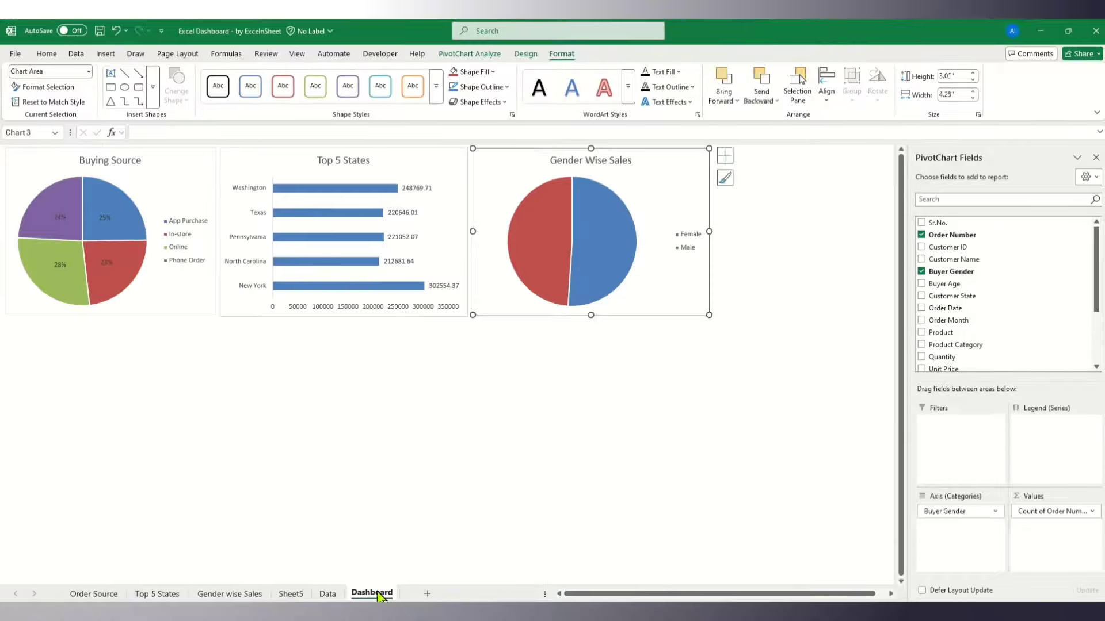
pyautogui.hotkey('ctrl', 'v')
pyautogui.click(183, 442)
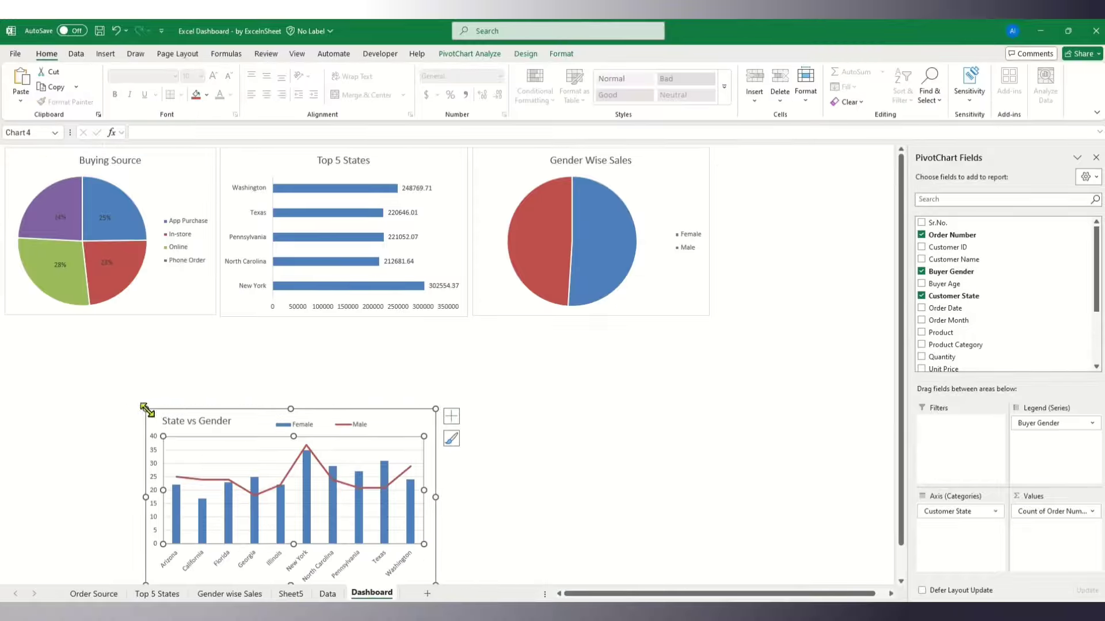
pyautogui.moveTo(163, 418); pyautogui.dragTo(16, 325)
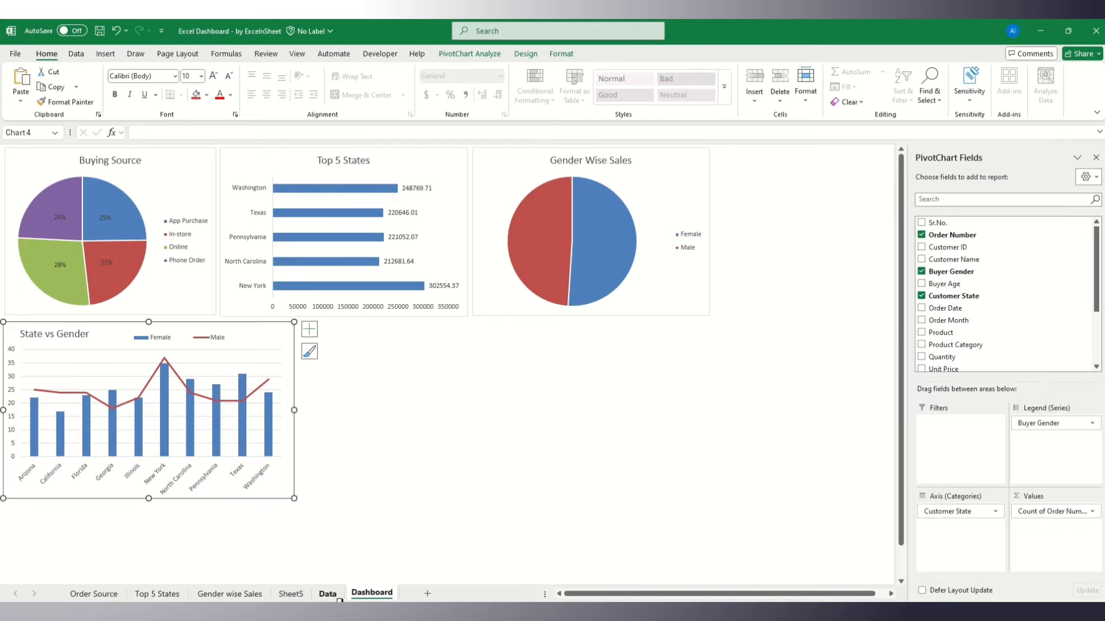
# - Rename the combo chart's worksheet, Sheet5, as "State vs Gender"
pyautogui.doubleClick(291, 594)
pyautogui.write('State vs Gende')
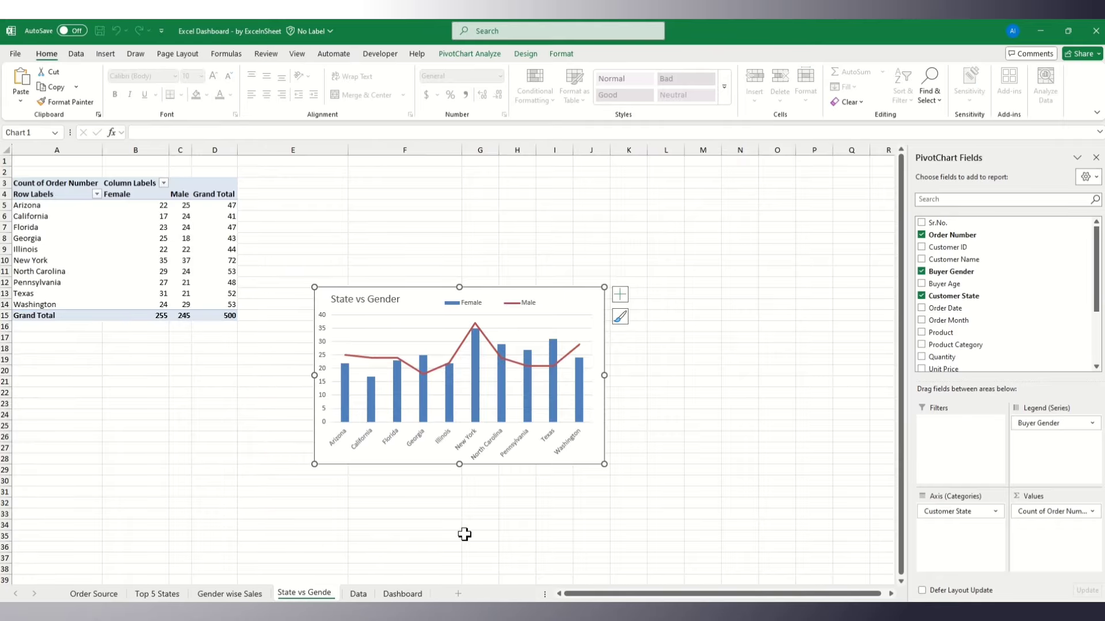
pyautogui.write('r')
pyautogui.press('Return')
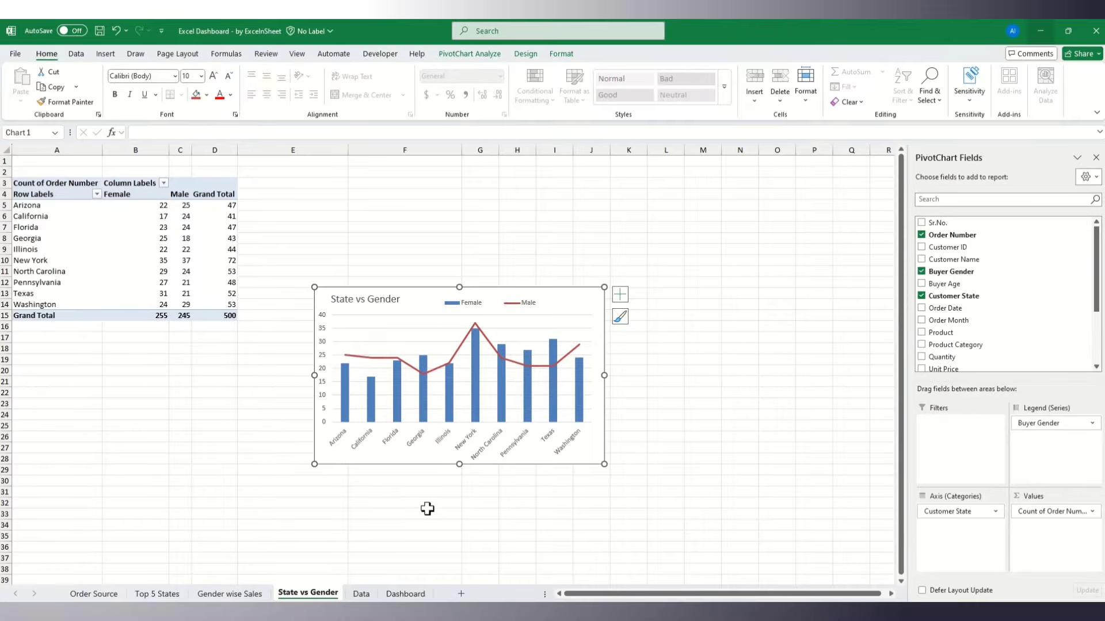
# - Create a PivotTable on a new worksheet from the order data in Data!$A$1:$S$501
pyautogui.click(361, 596)
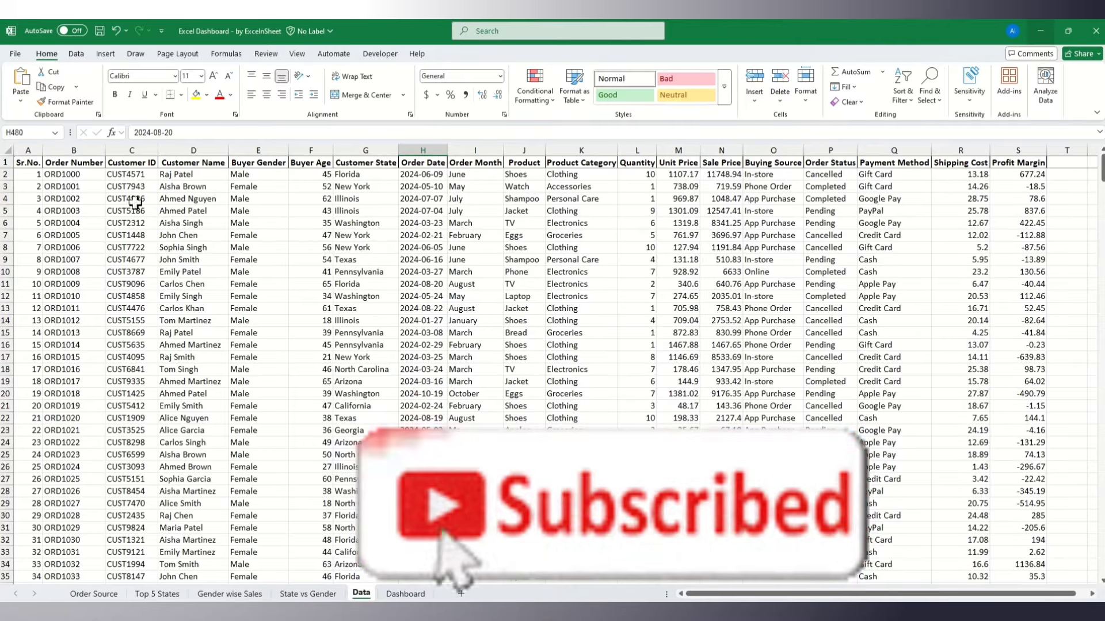
pyautogui.click(107, 54)
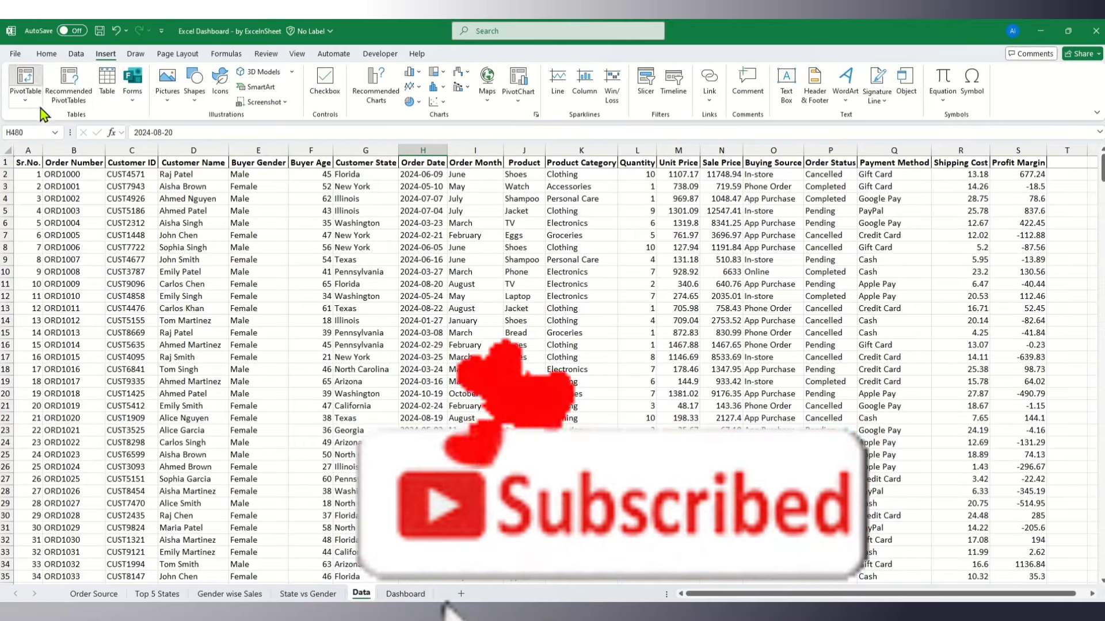
pyautogui.click(25, 80)
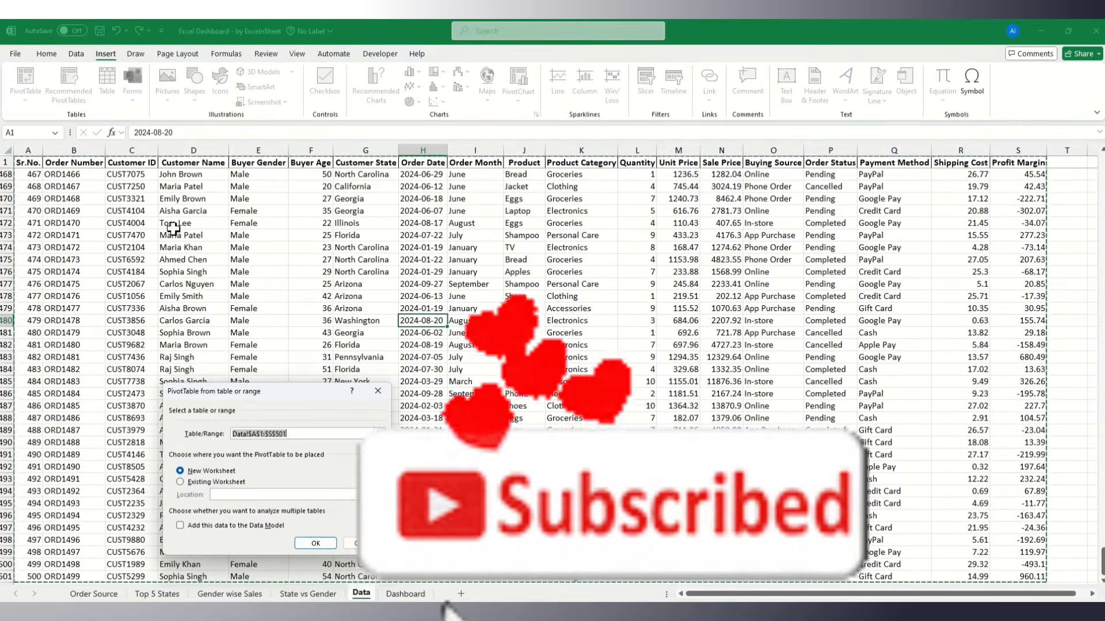
pyautogui.click(315, 543)
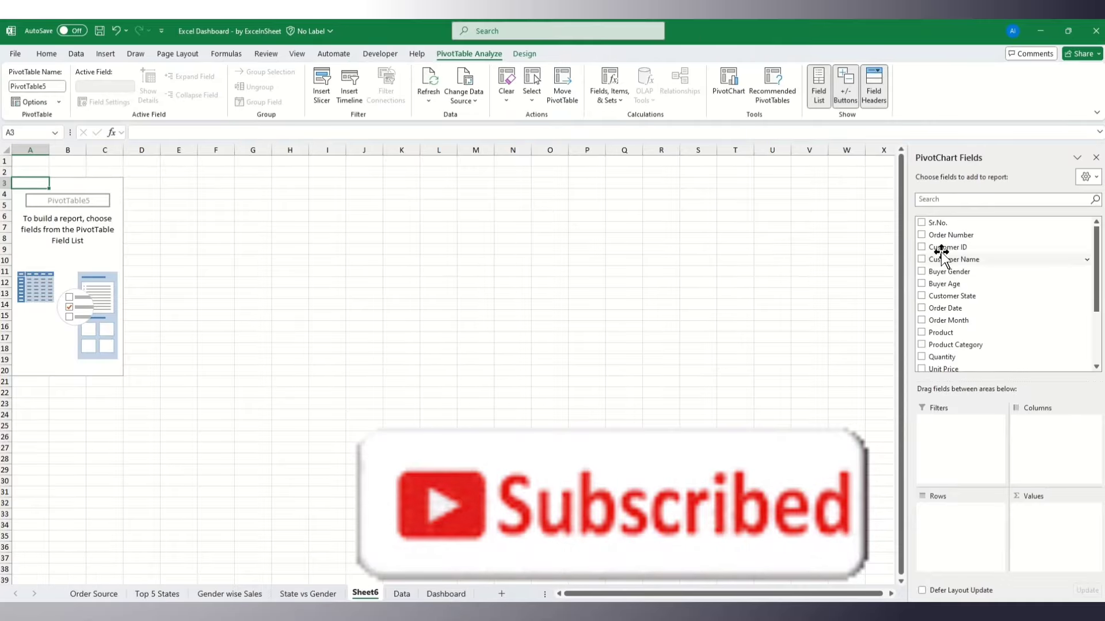
# - Add Order Number as a count and Sale Price as a sum to the new PivotTable's values
pyautogui.moveTo(938, 241); pyautogui.dragTo(1050, 517)
pyautogui.scroll(-2, 938, 320)
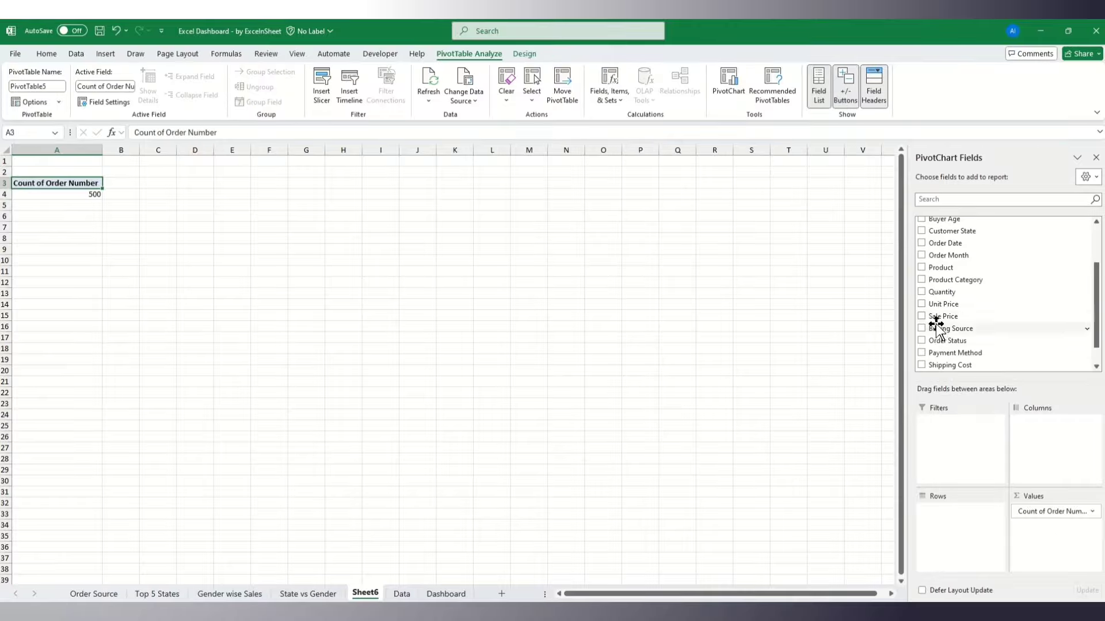
pyautogui.moveTo(940, 320); pyautogui.dragTo(1043, 528)
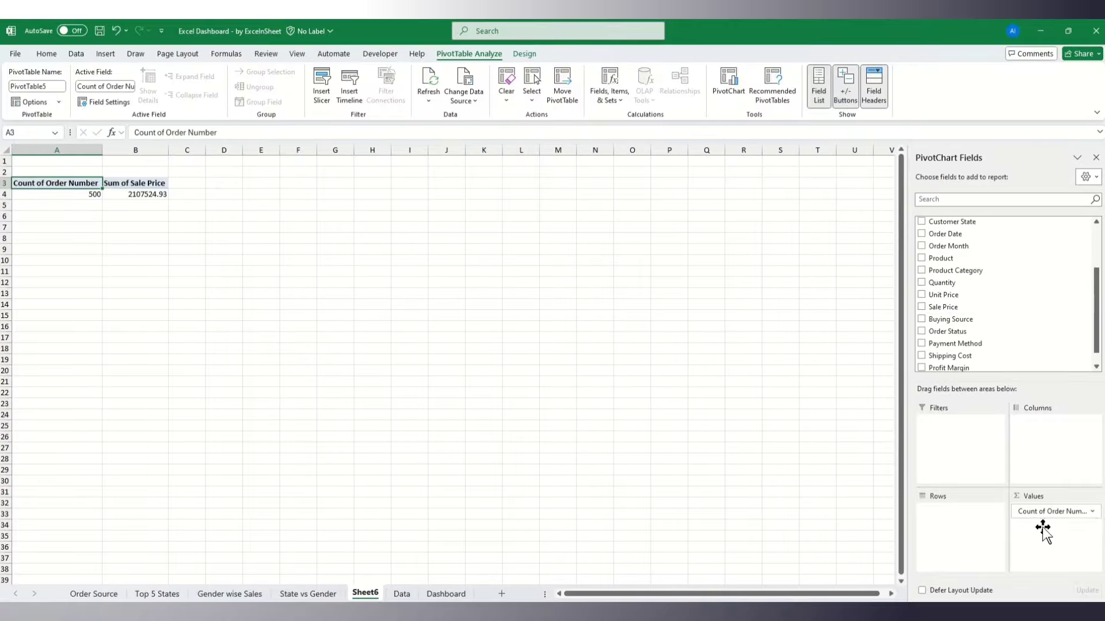
pyautogui.click(1092, 511)
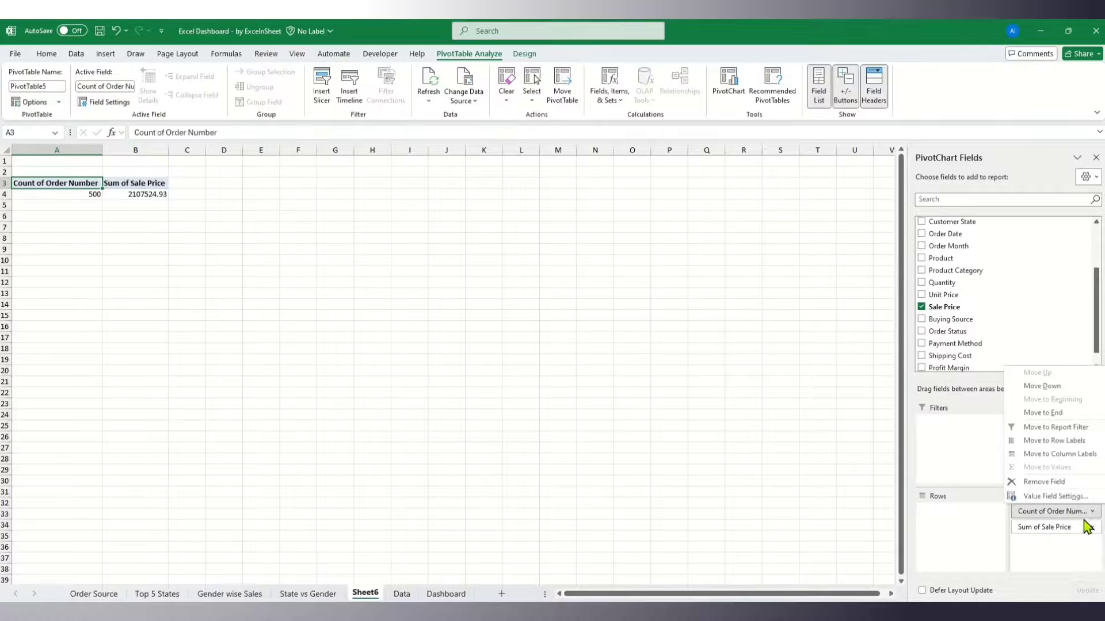
pyautogui.click(1047, 497)
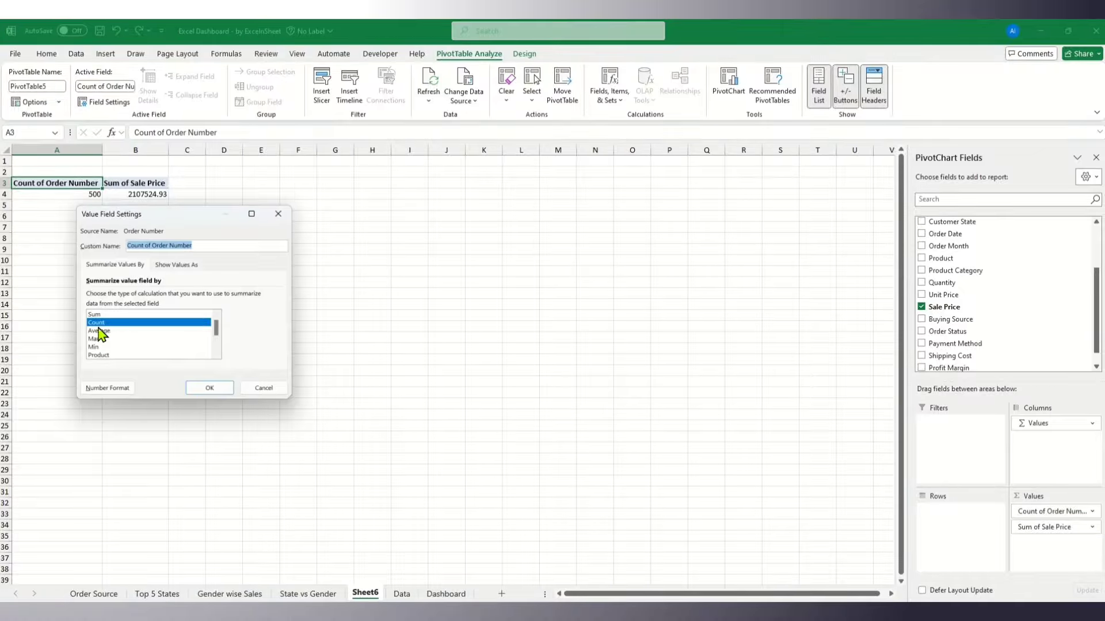
pyautogui.click(268, 389)
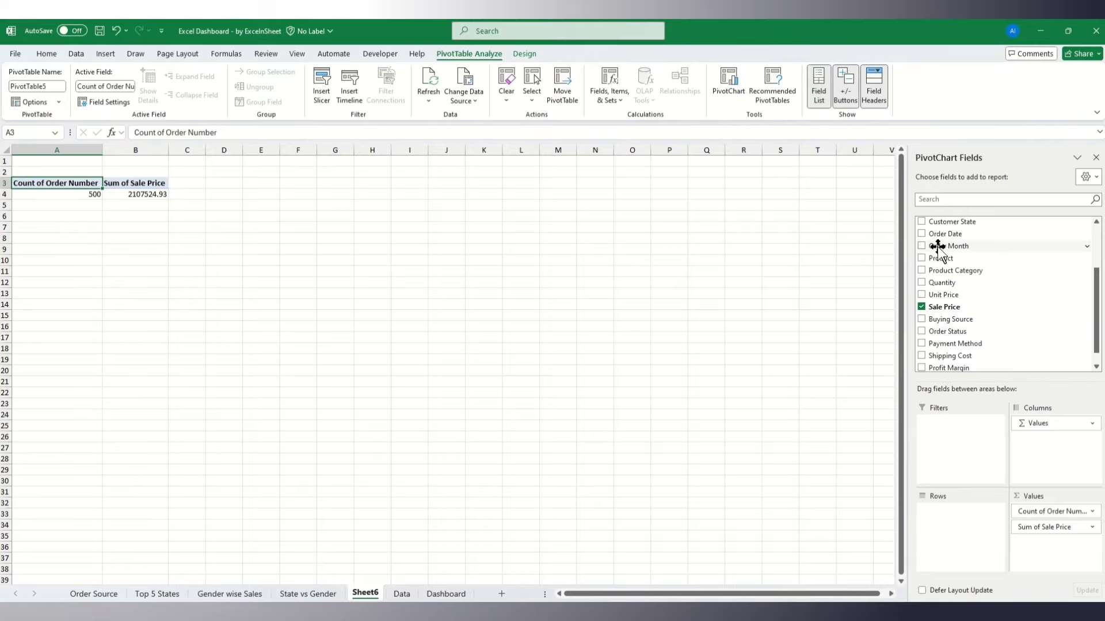
# - Break the order count and sale price sum down by month, using Order Month as the row field
pyautogui.moveTo(932, 246); pyautogui.dragTo(931, 511)
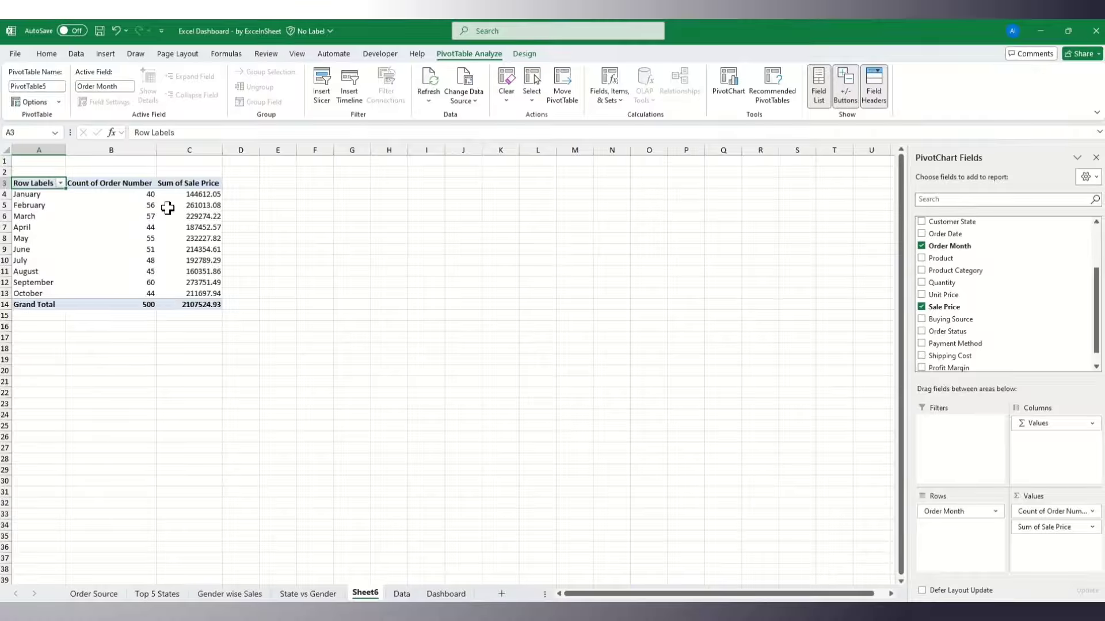
pyautogui.click(134, 196)
pyautogui.click(191, 197)
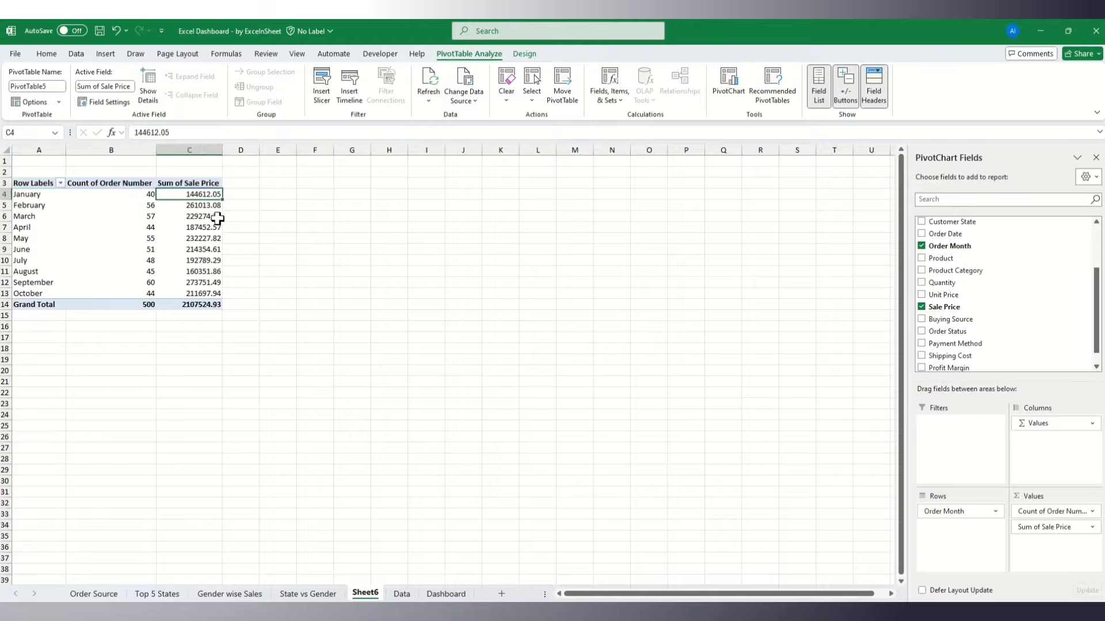
pyautogui.click(31, 295)
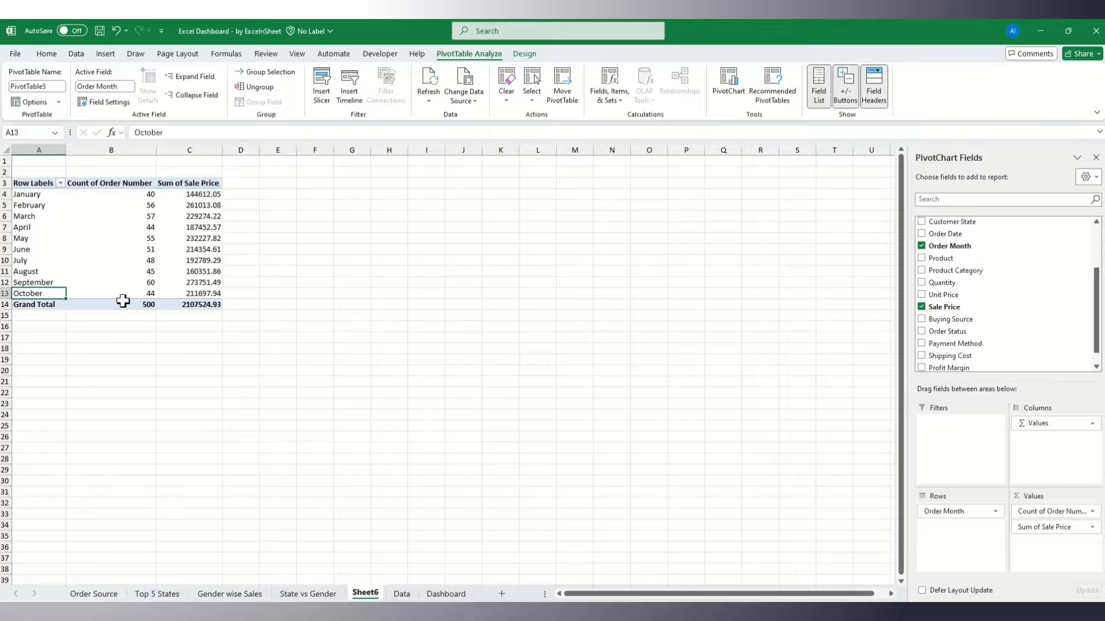
pyautogui.click(188, 294)
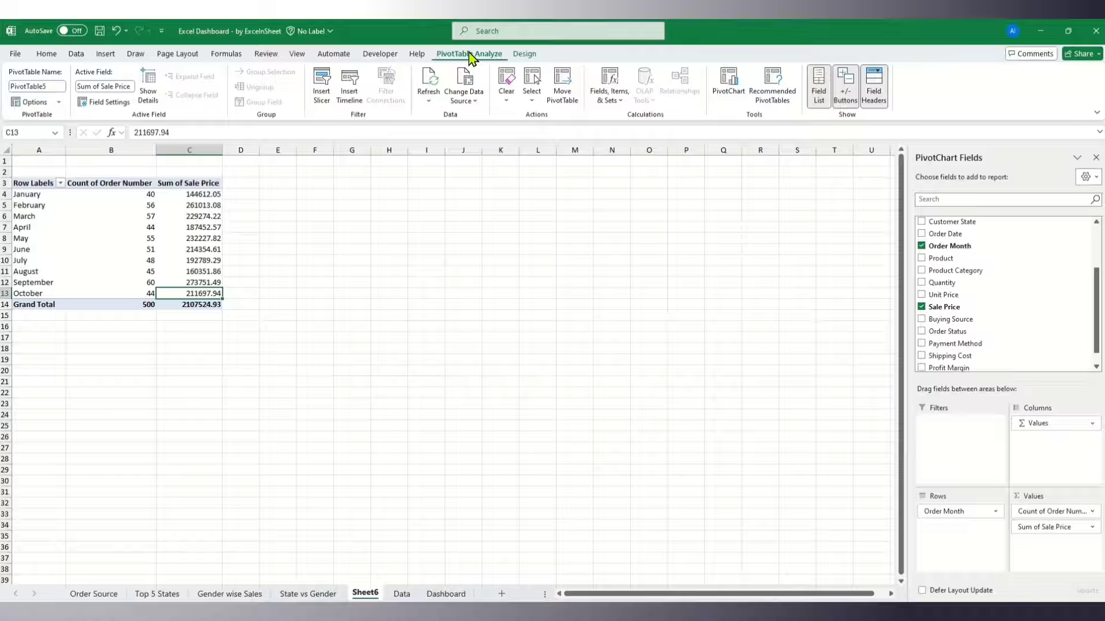
# - Insert a combo PivotChart with Count of Order Number as clustered columns on the secondary axis and Sum of Sale Price as a line
pyautogui.click(727, 86)
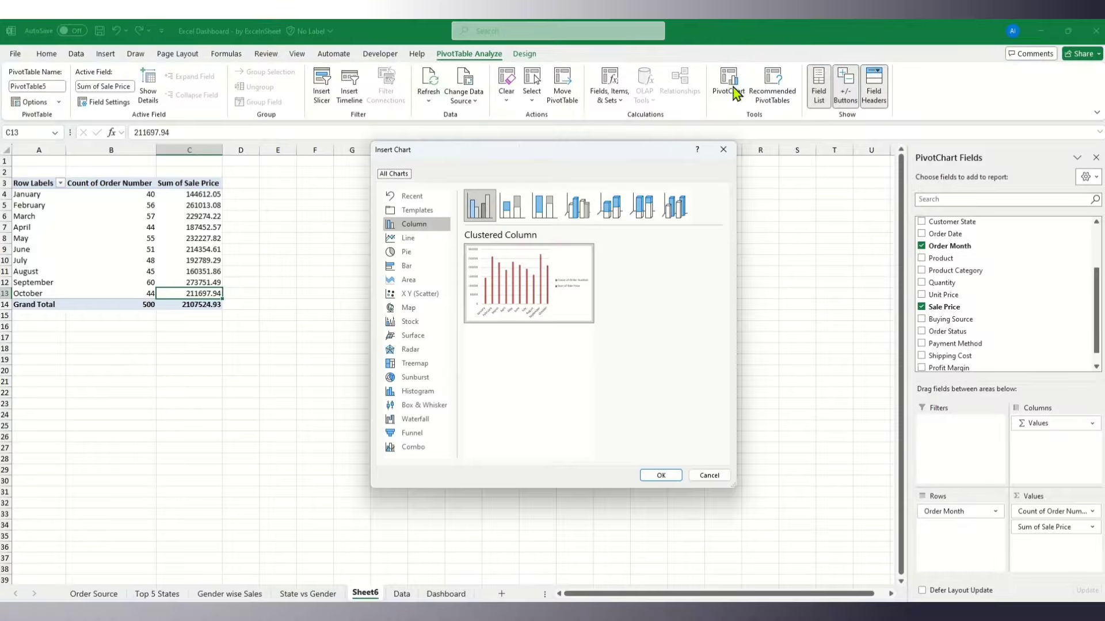
pyautogui.click(412, 448)
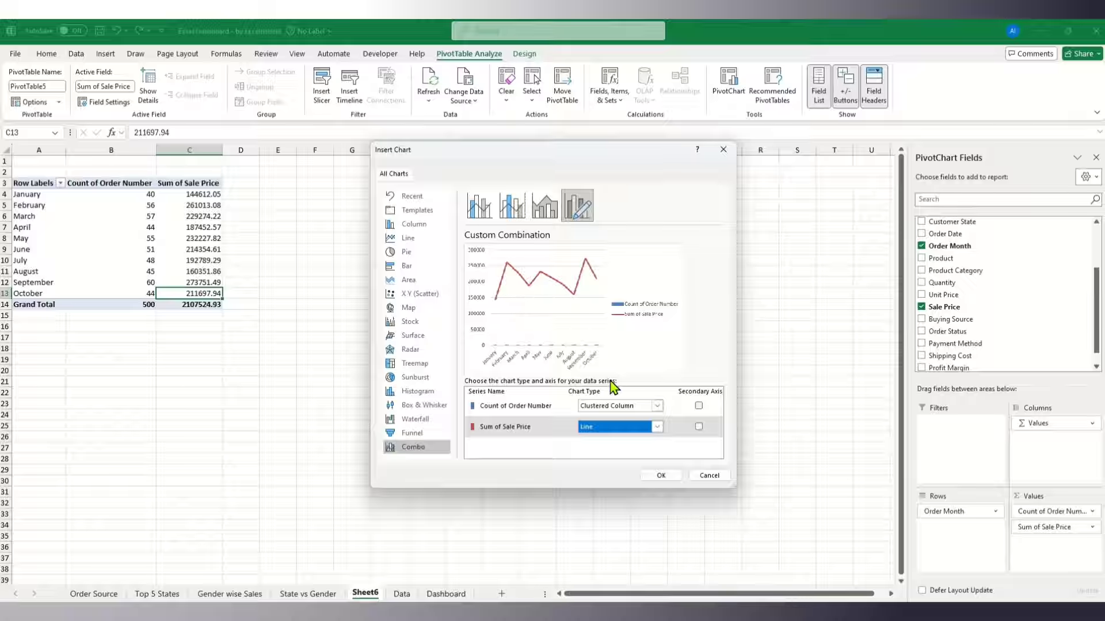
pyautogui.click(699, 406)
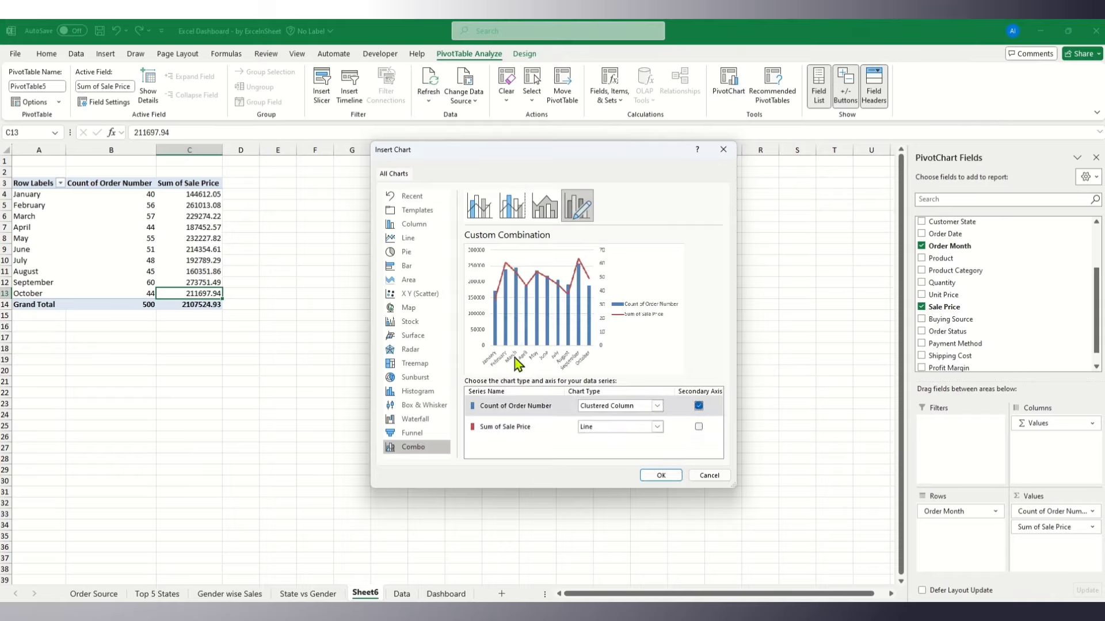
pyautogui.click(661, 476)
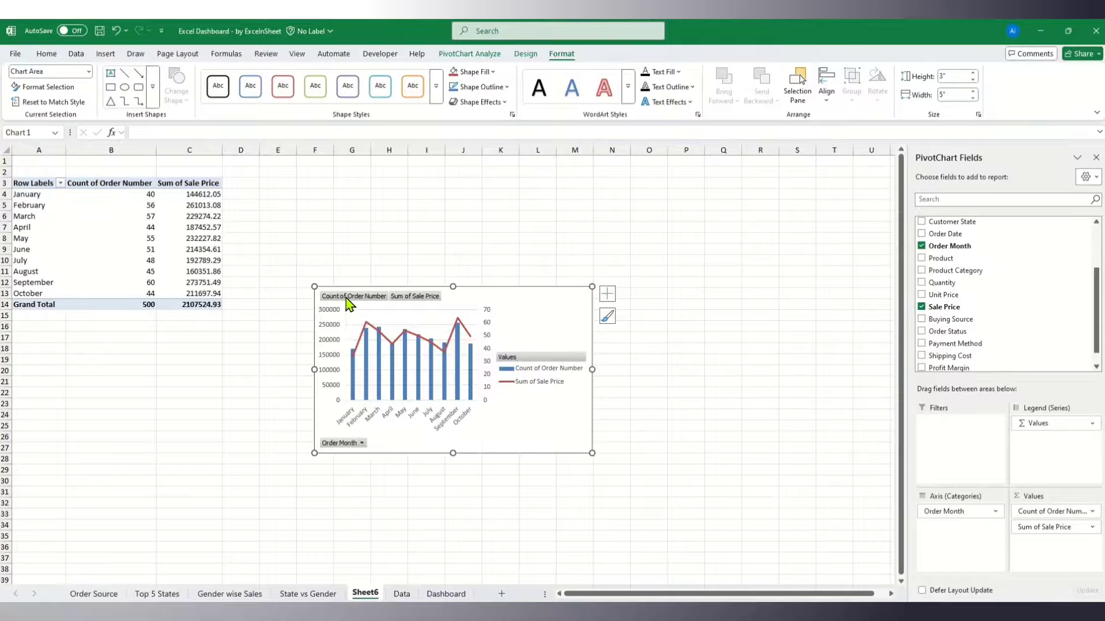
# - Hide all field buttons on the monthly combo chart and enlarge it to about 3.2 by 5.6 inches
pyautogui.rightClick(348, 301)
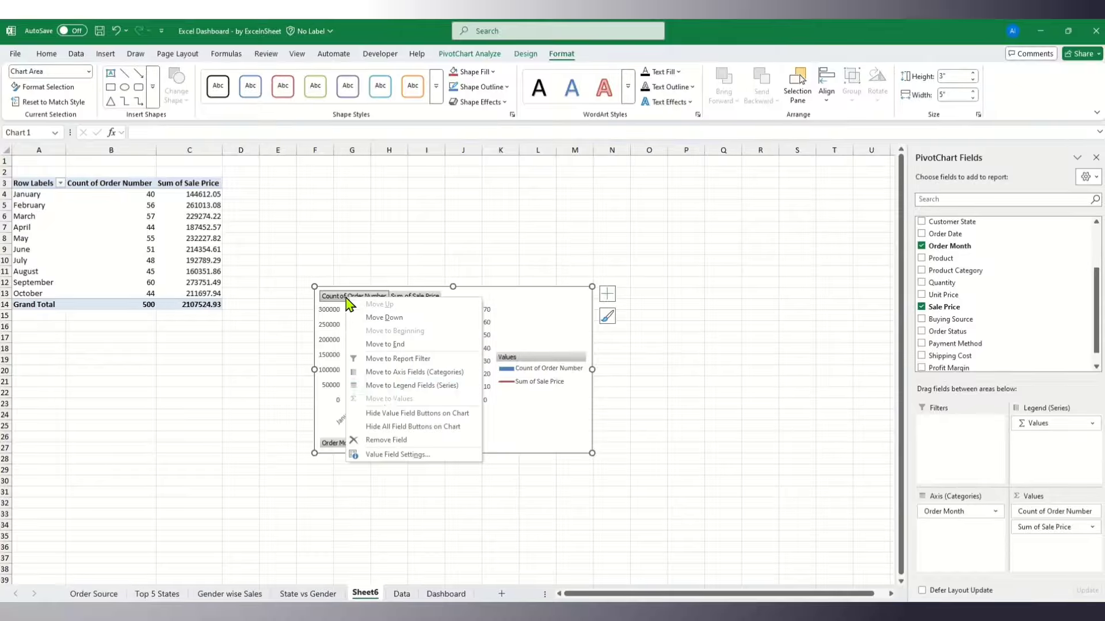
pyautogui.click(411, 430)
pyautogui.click(562, 375)
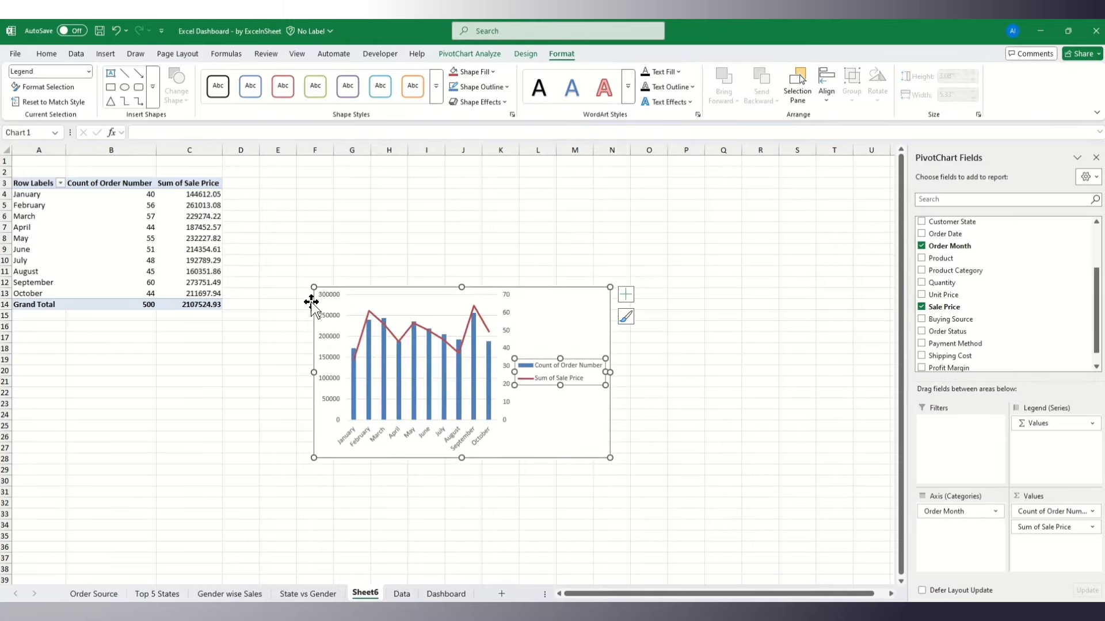
pyautogui.moveTo(314, 287); pyautogui.dragTo(300, 280)
# - Add the title "Order Vs Sales" to the monthly combo chart
pyautogui.click(625, 288)
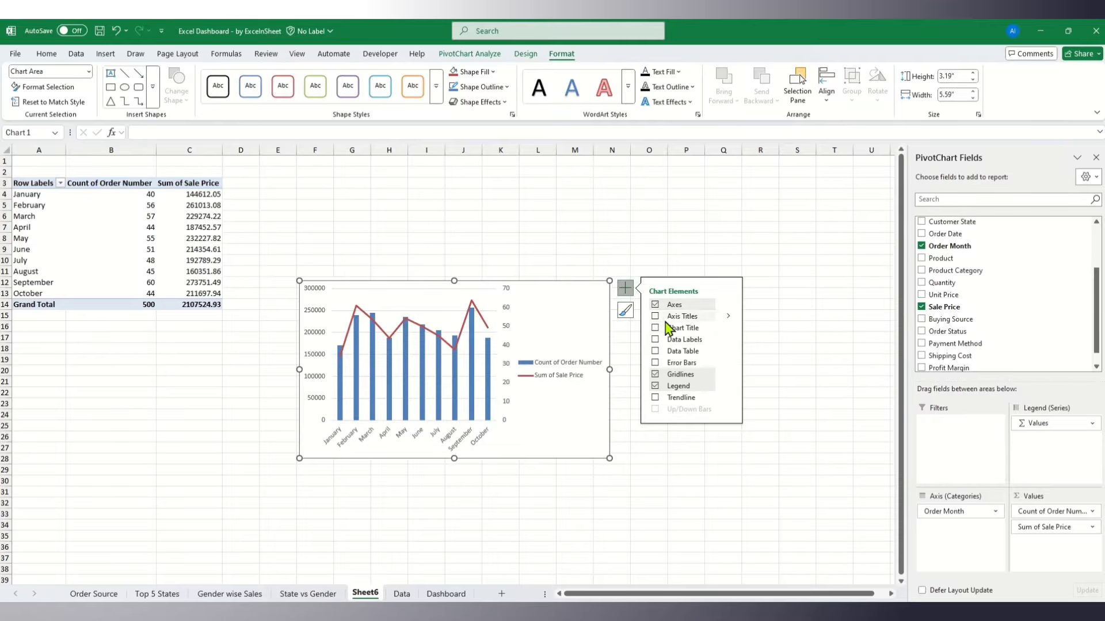
pyautogui.click(654, 328)
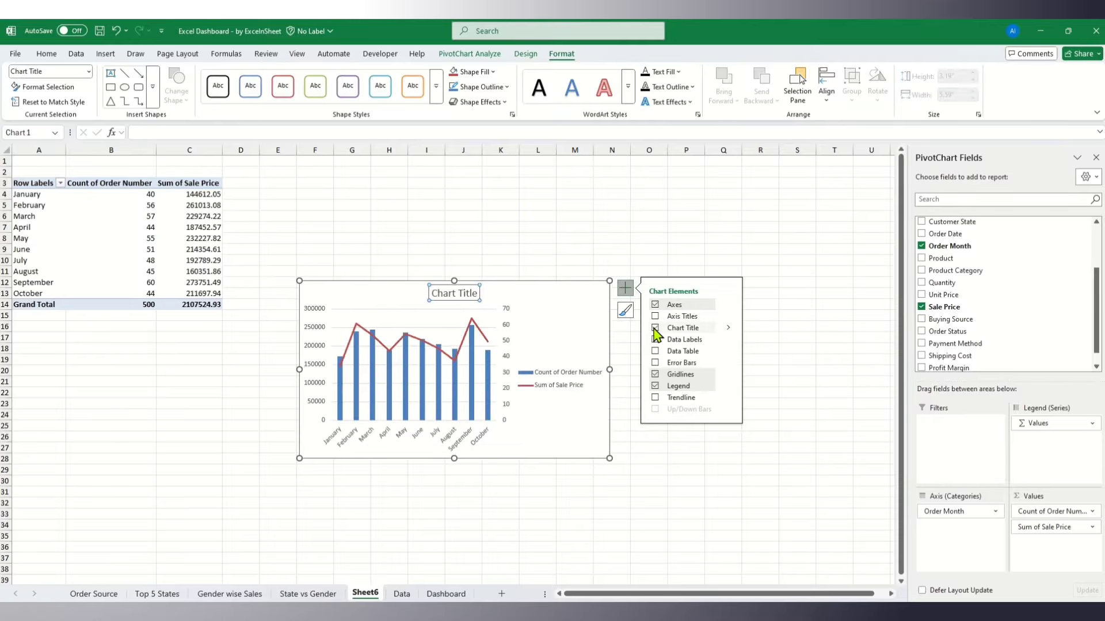
pyautogui.write('Order Vs Sales')
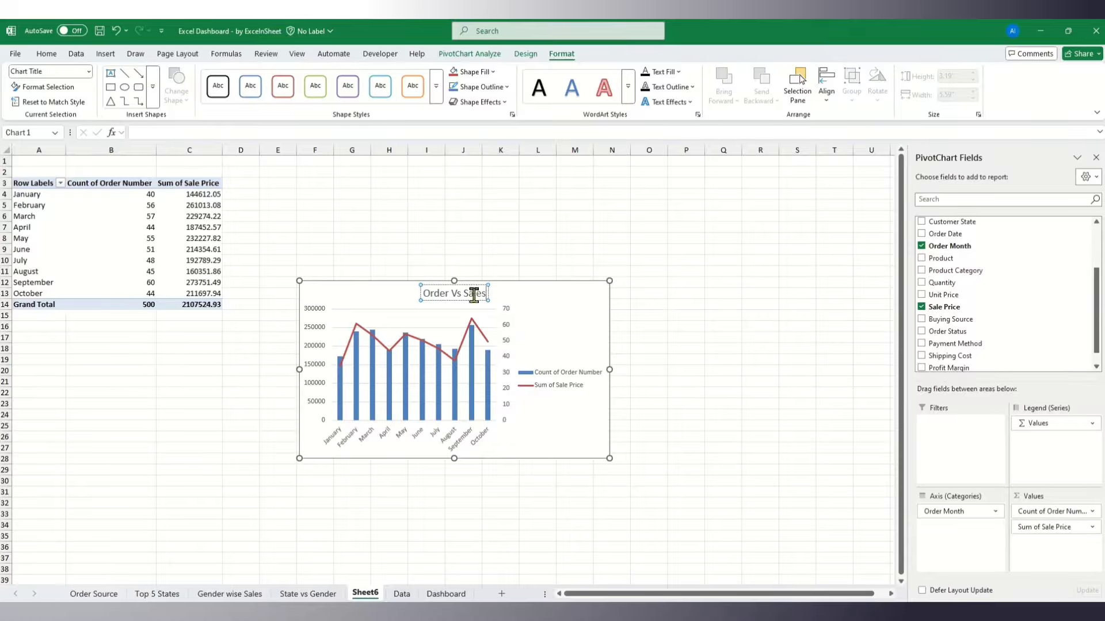
pyautogui.click(581, 313)
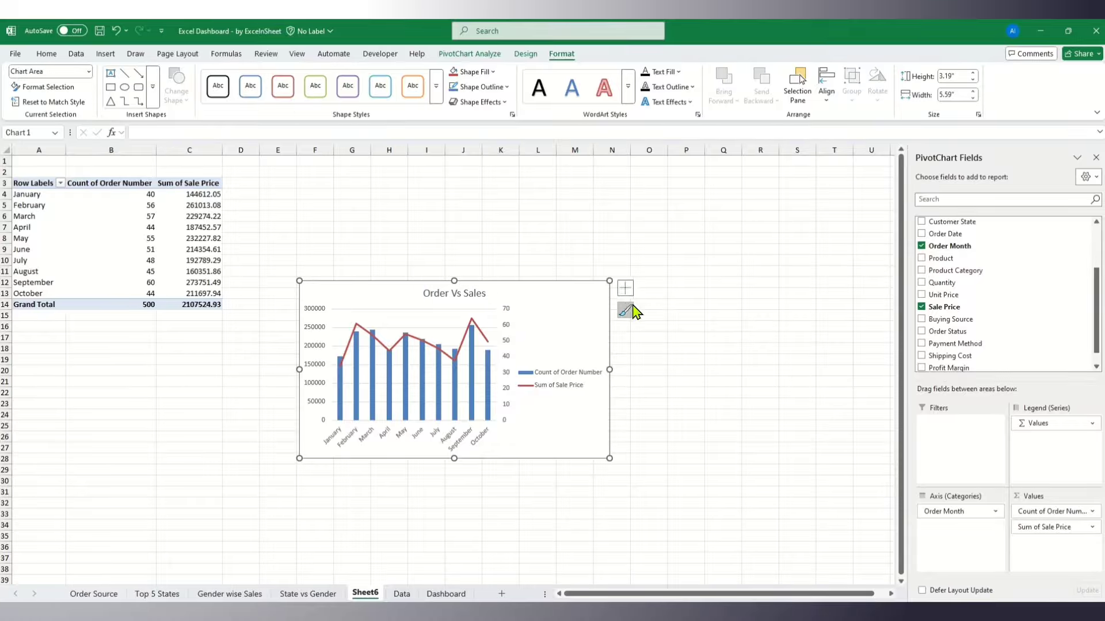
# - Remove the gridlines from the Order Vs Sales chart
pyautogui.click(626, 289)
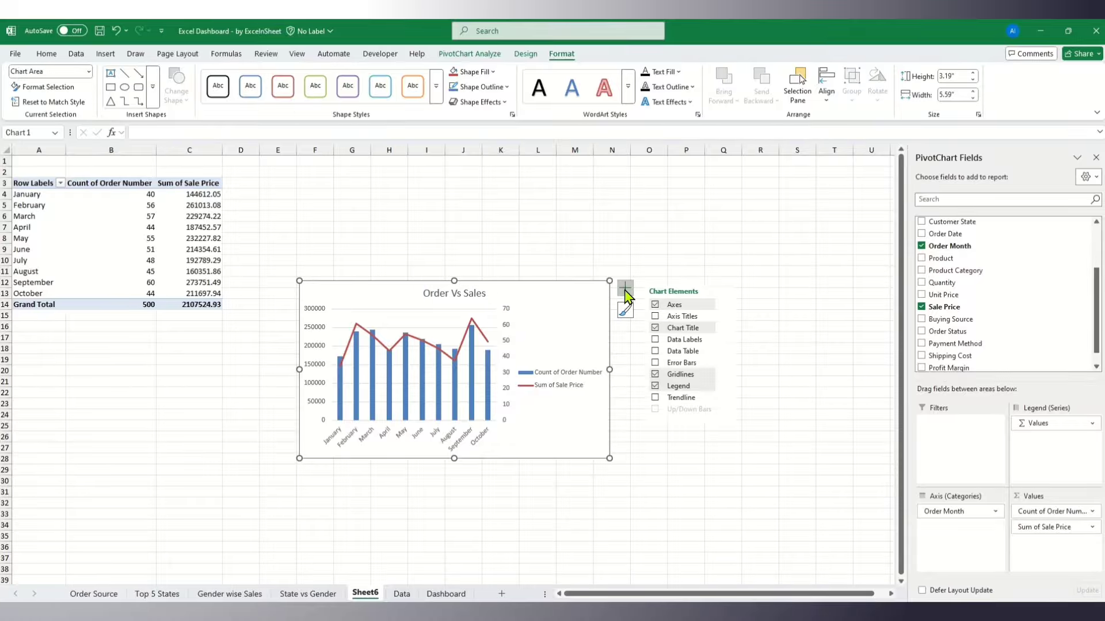
pyautogui.click(655, 375)
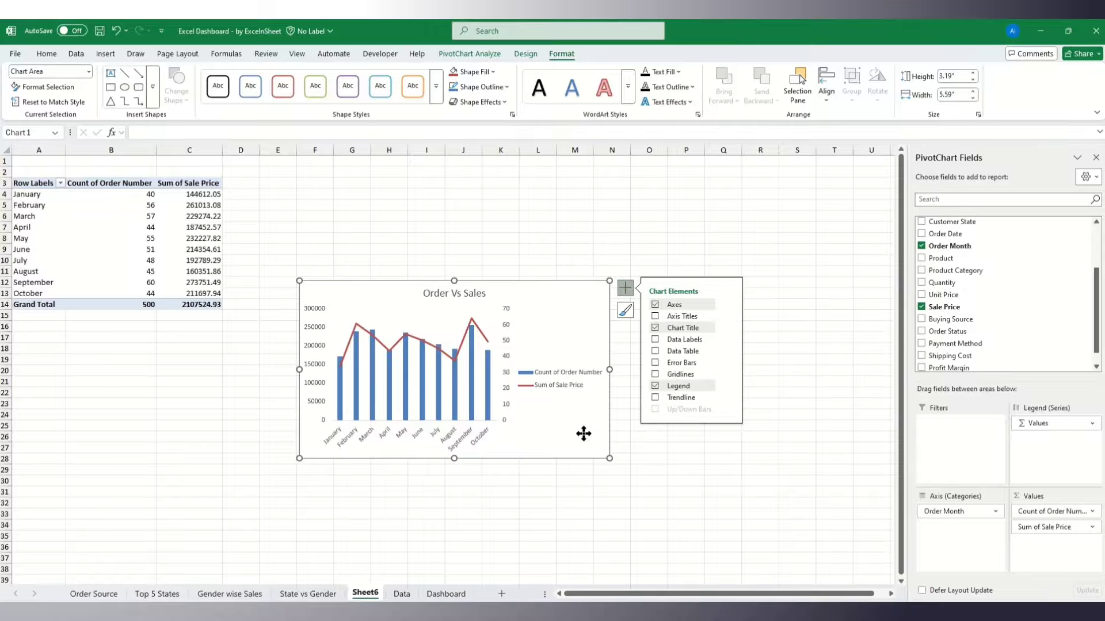
pyautogui.click(719, 482)
# - Place a copy of the Order Vs Sales chart on the Dashboard, to the right of the State vs Gender chart
pyautogui.click(586, 344)
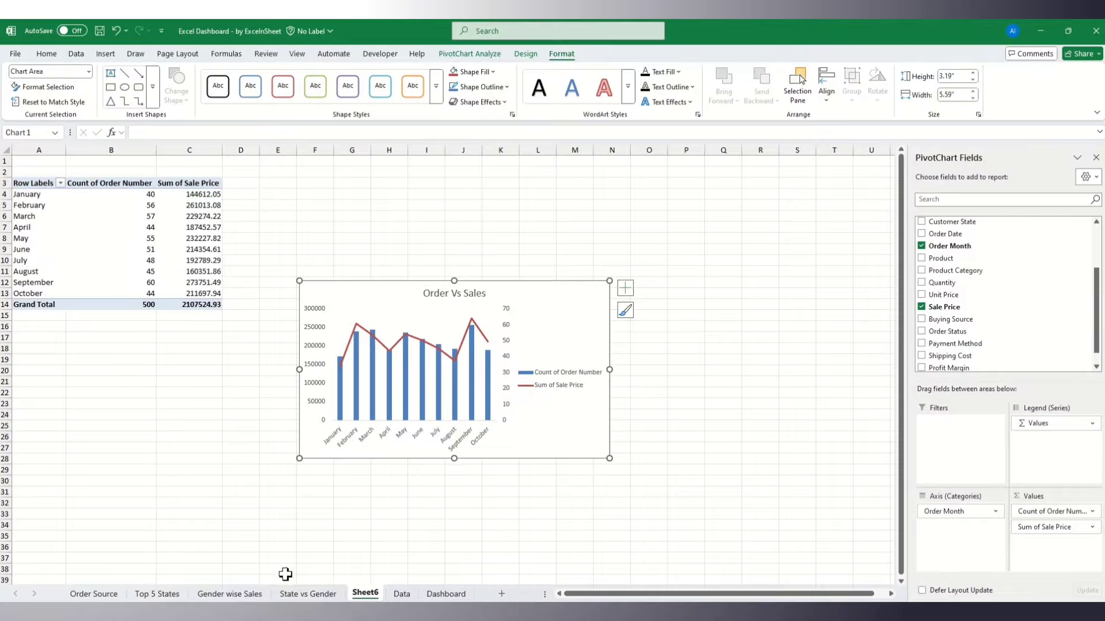
pyautogui.click(446, 594)
pyautogui.click(424, 421)
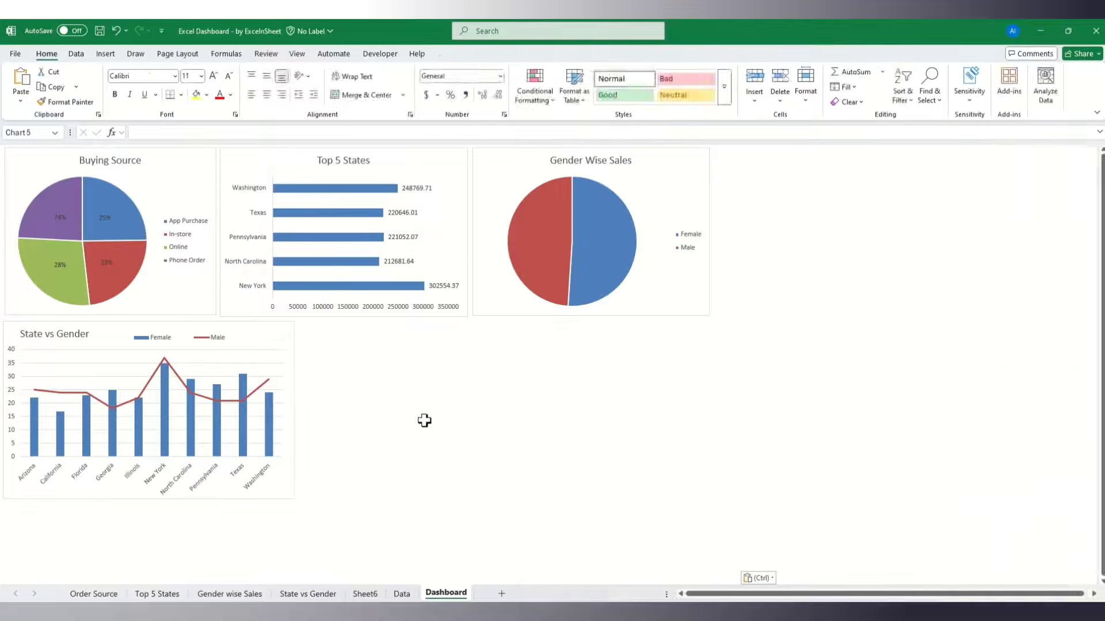
pyautogui.hotkey('ctrl', 'v')
pyautogui.moveTo(481, 446); pyautogui.dragTo(410, 346)
# - Rename the monthly chart's worksheet, Sheet6, as "Order vs Sales"
pyautogui.click(364, 594)
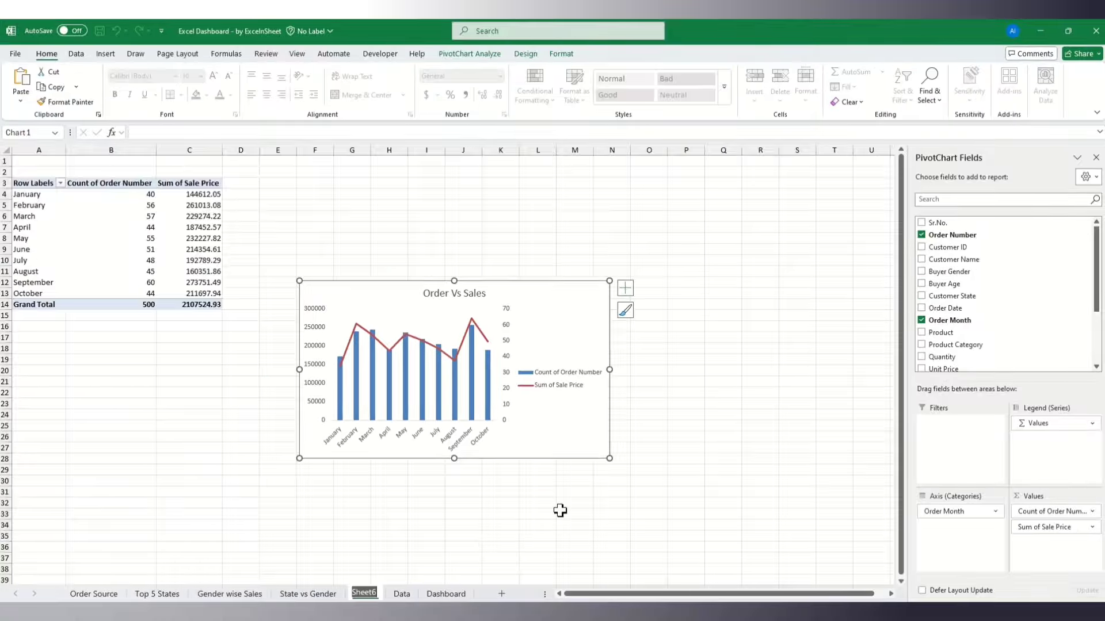
pyautogui.write('Order vs Sales')
pyautogui.press('Return')
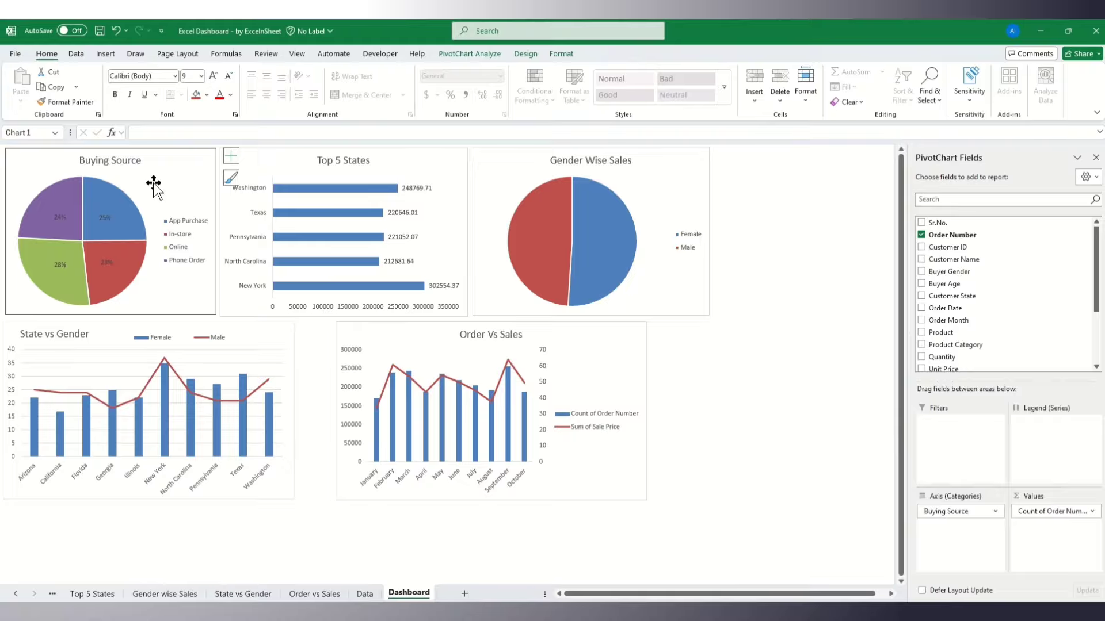
# - Insert an Order Month slicer for the Buying Source chart and place it beside the Order Vs Sales chart's right edge
pyautogui.click(470, 54)
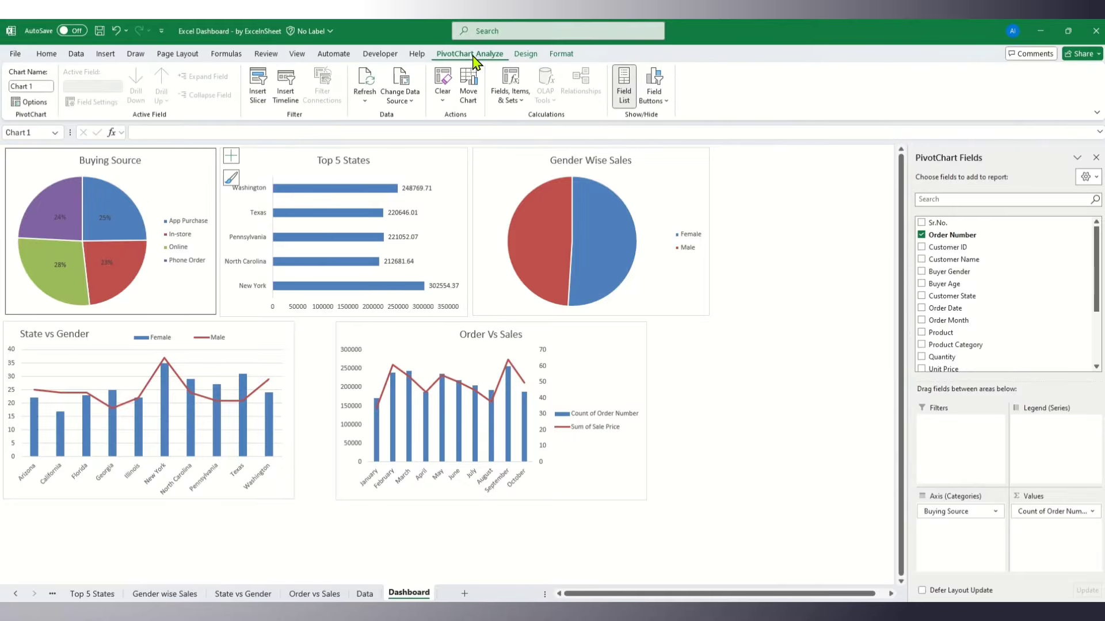
pyautogui.click(257, 86)
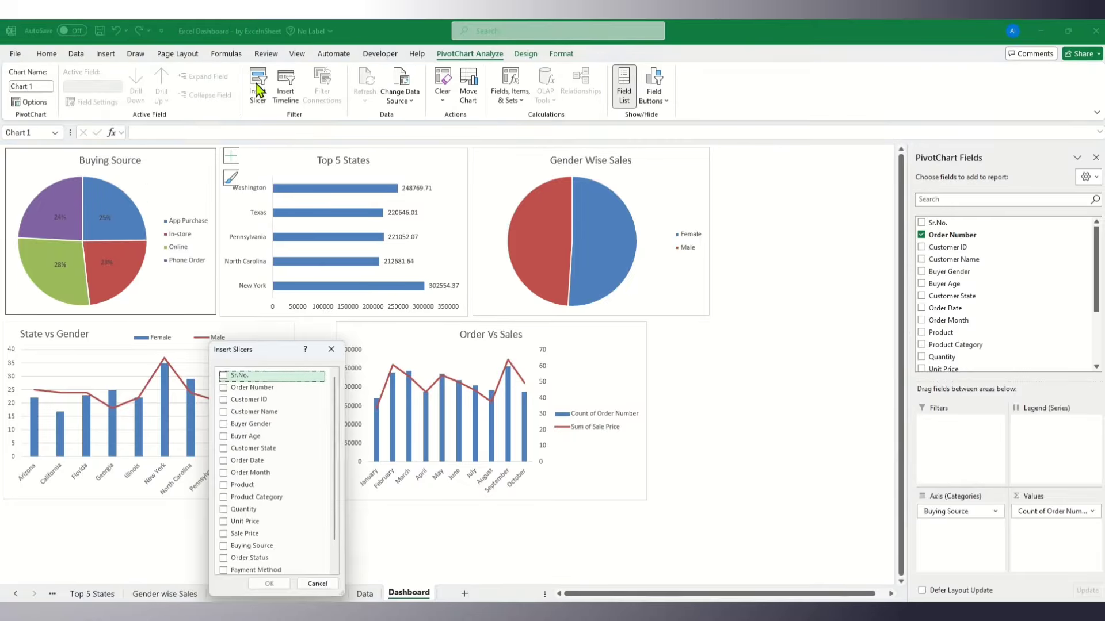
pyautogui.moveTo(259, 358); pyautogui.dragTo(405, 251)
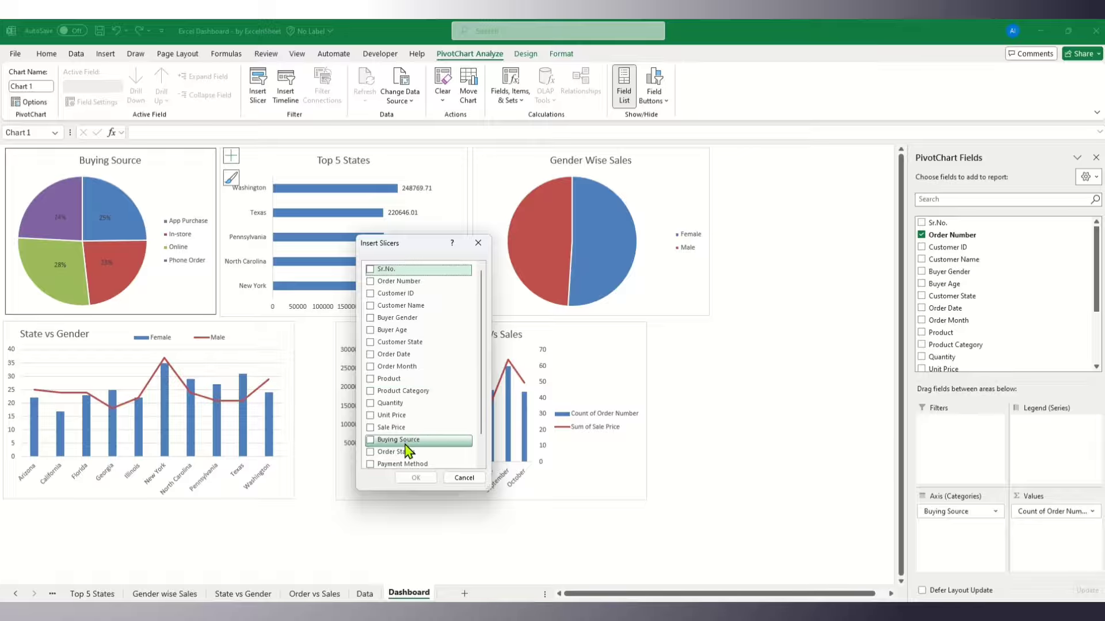
pyautogui.click(370, 369)
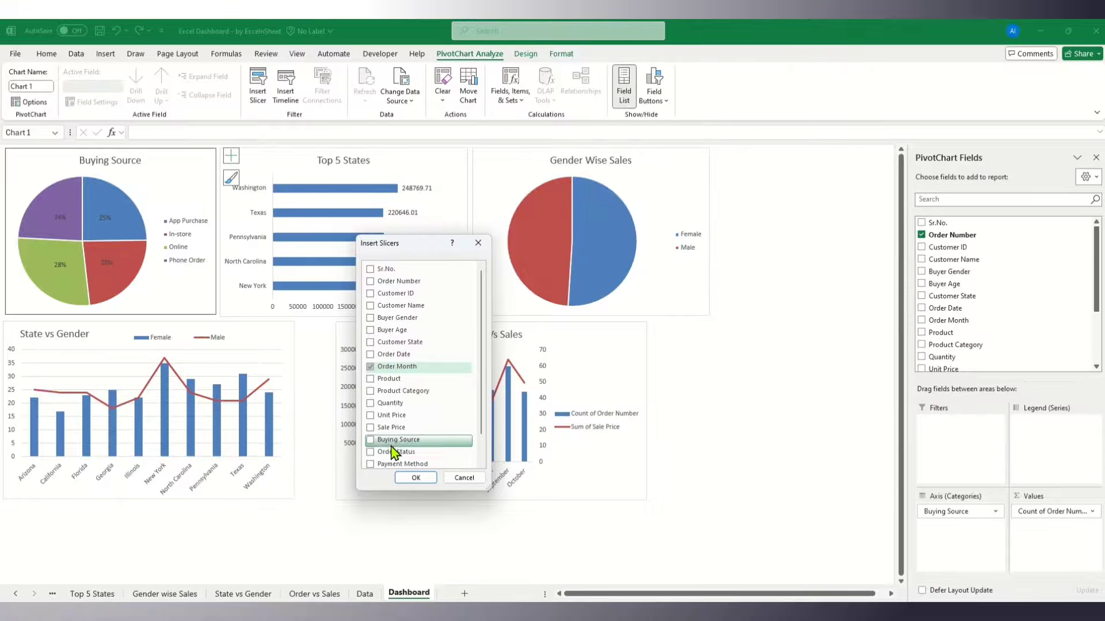
pyautogui.click(416, 478)
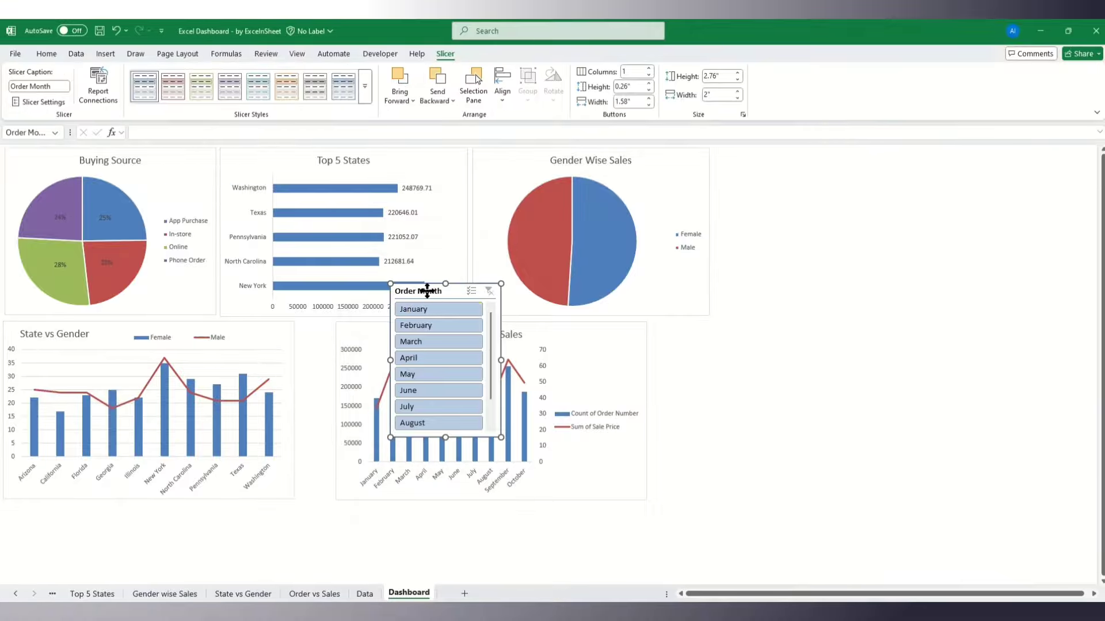
pyautogui.moveTo(423, 289); pyautogui.dragTo(675, 326)
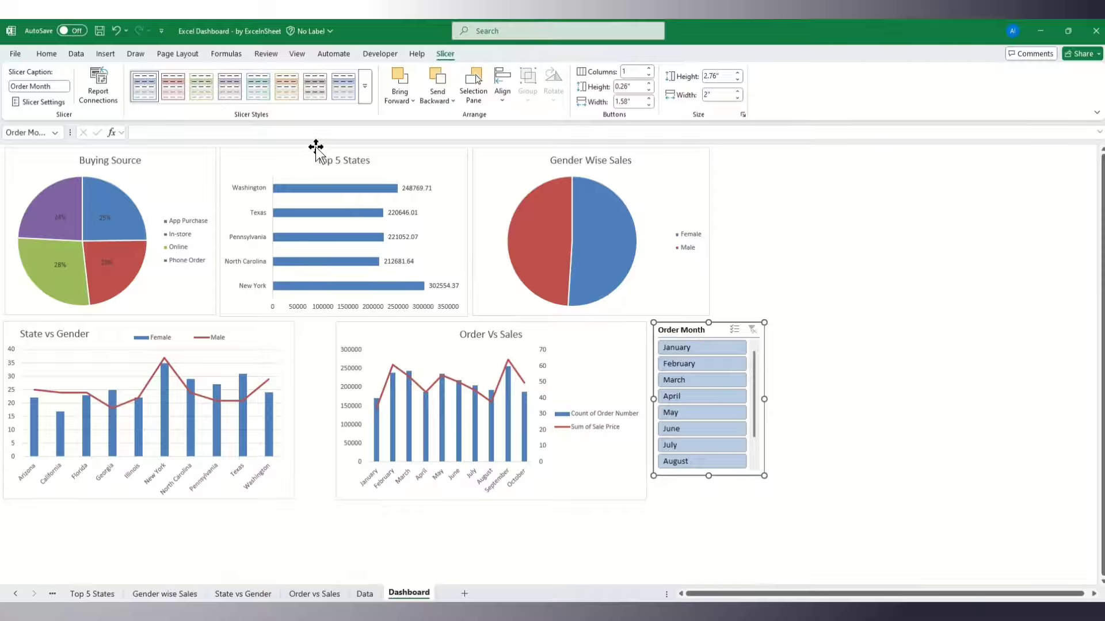
# - Caption the Order Month slicer "Monthlywise Analysis" with its header displayed, and enlarge it to about 3.2" high by 2.8" wide
pyautogui.click(48, 104)
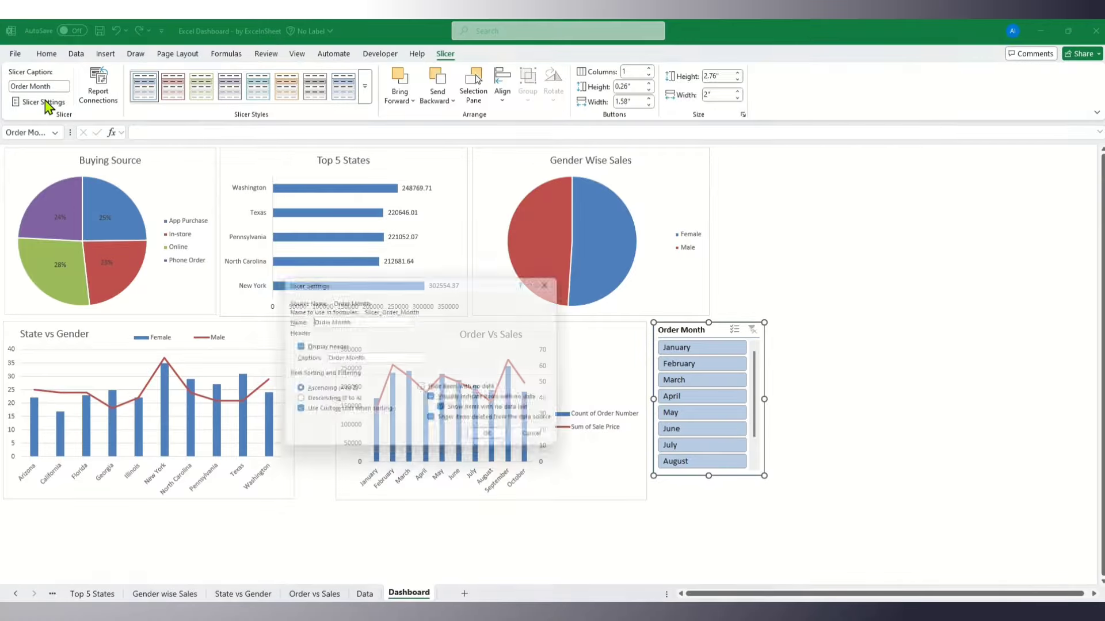
pyautogui.moveTo(368, 358); pyautogui.dragTo(318, 358)
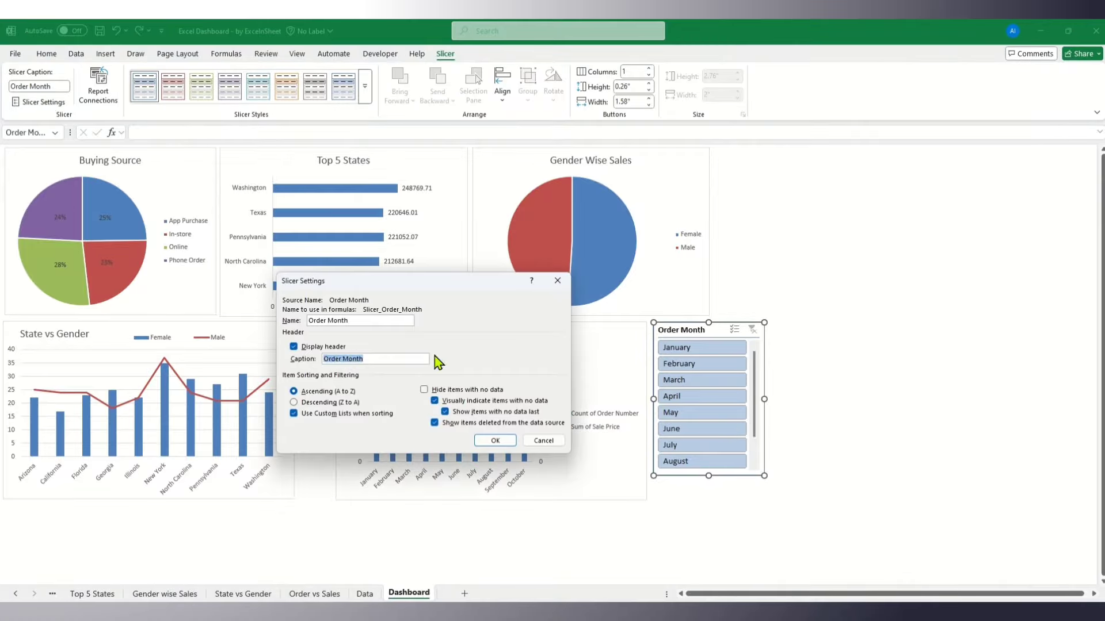
pyautogui.write('Monthlywise Analysis')
pyautogui.click(294, 347)
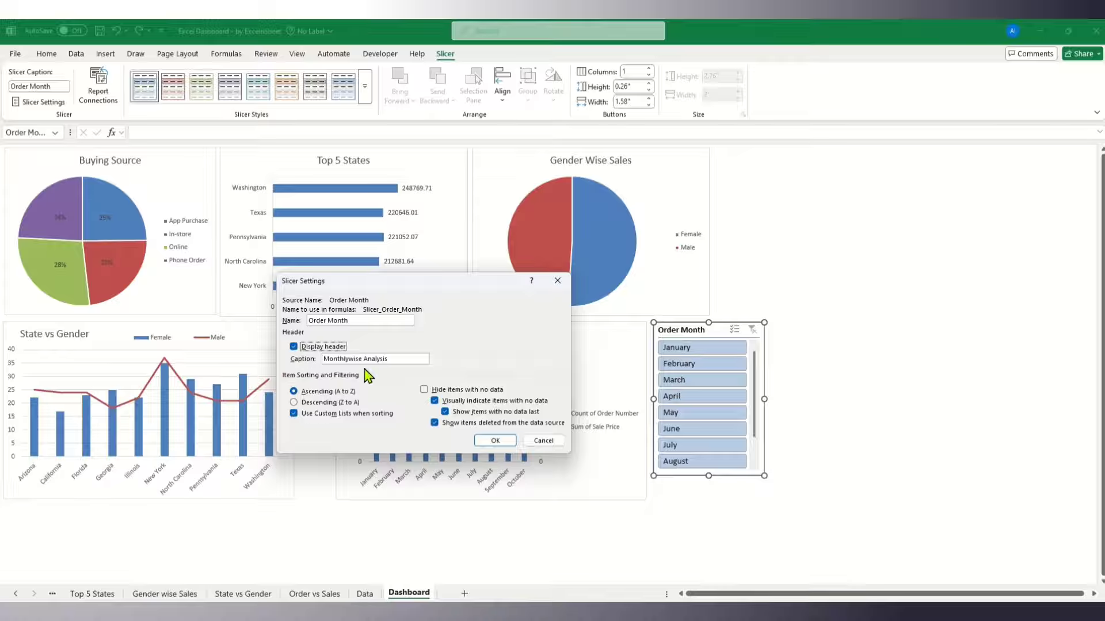
pyautogui.click(494, 442)
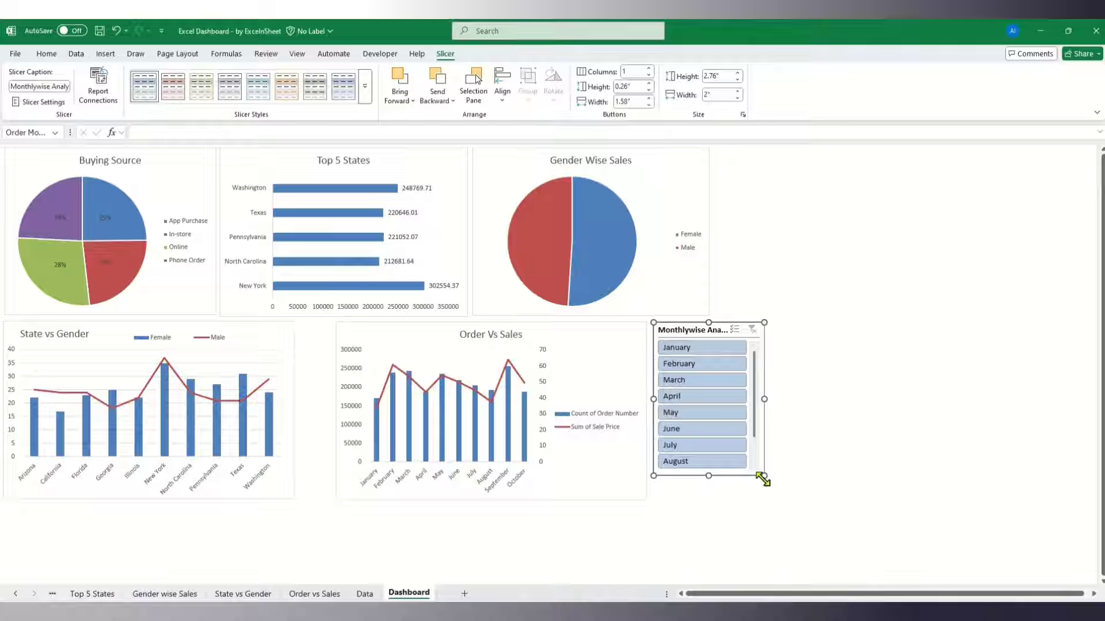
pyautogui.moveTo(764, 477); pyautogui.dragTo(797, 497)
pyautogui.moveTo(809, 500); pyautogui.dragTo(806, 499)
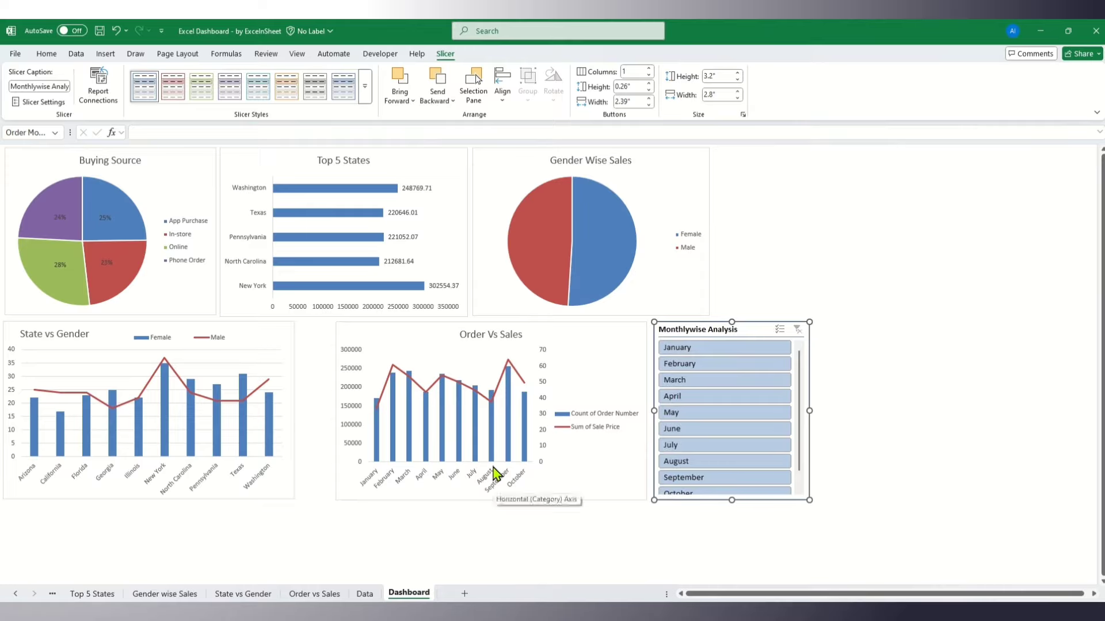
# - Connect the Monthlywise Analysis slicer also to the Gender wise Sales, Order vs Sales, State vs Gender and Top 5 States PivotTables
pyautogui.click(99, 86)
pyautogui.moveTo(399, 316); pyautogui.dragTo(395, 221)
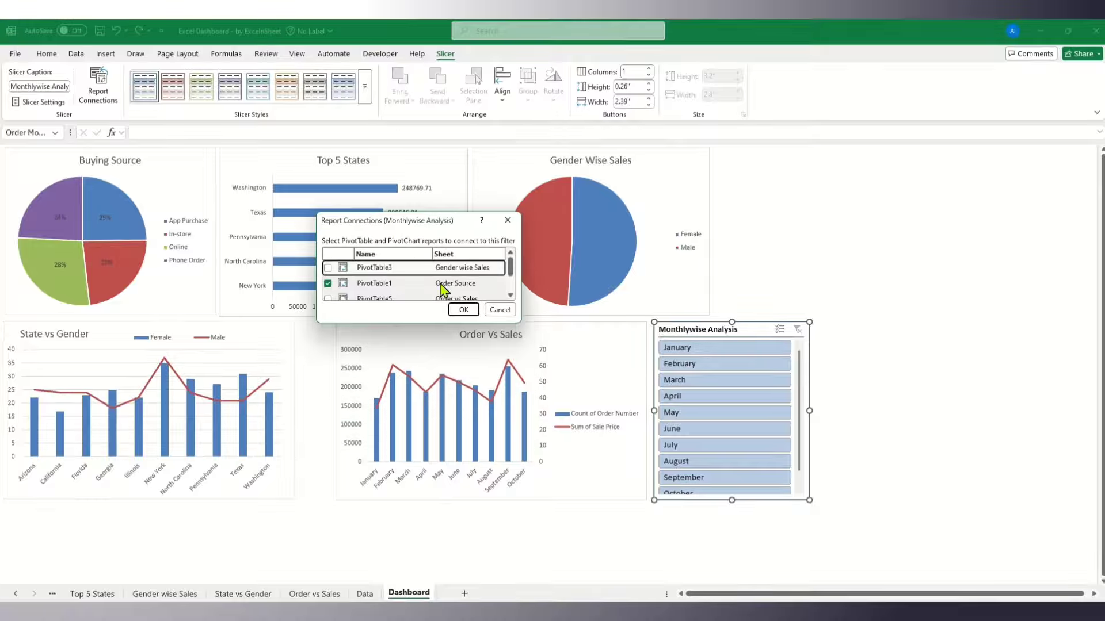
pyautogui.moveTo(517, 322); pyautogui.dragTo(601, 517)
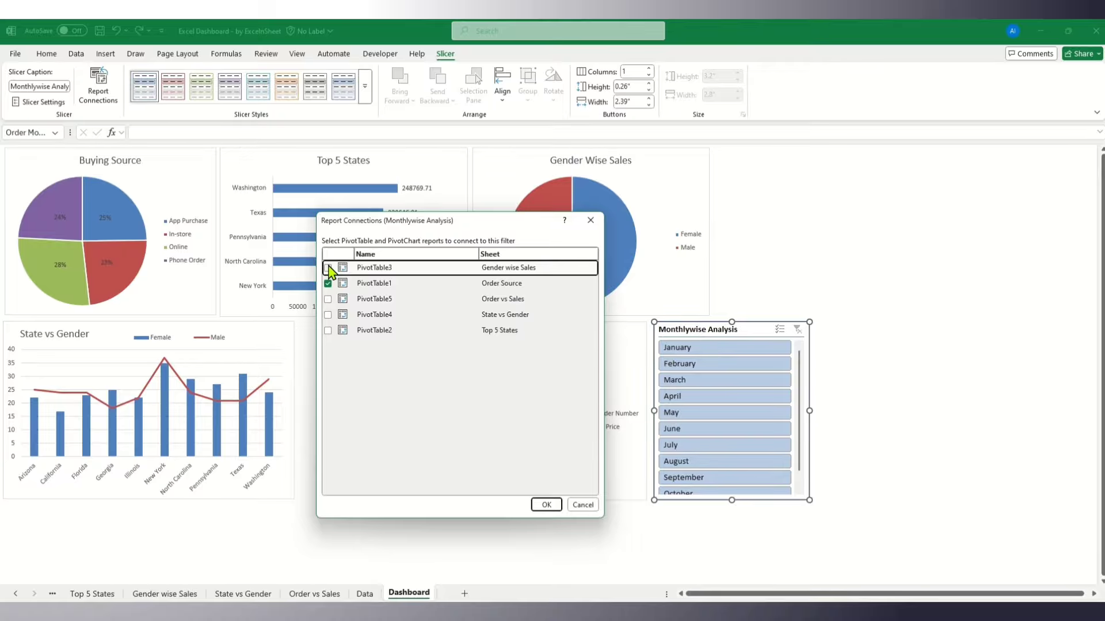
pyautogui.click(328, 299)
pyautogui.click(328, 314)
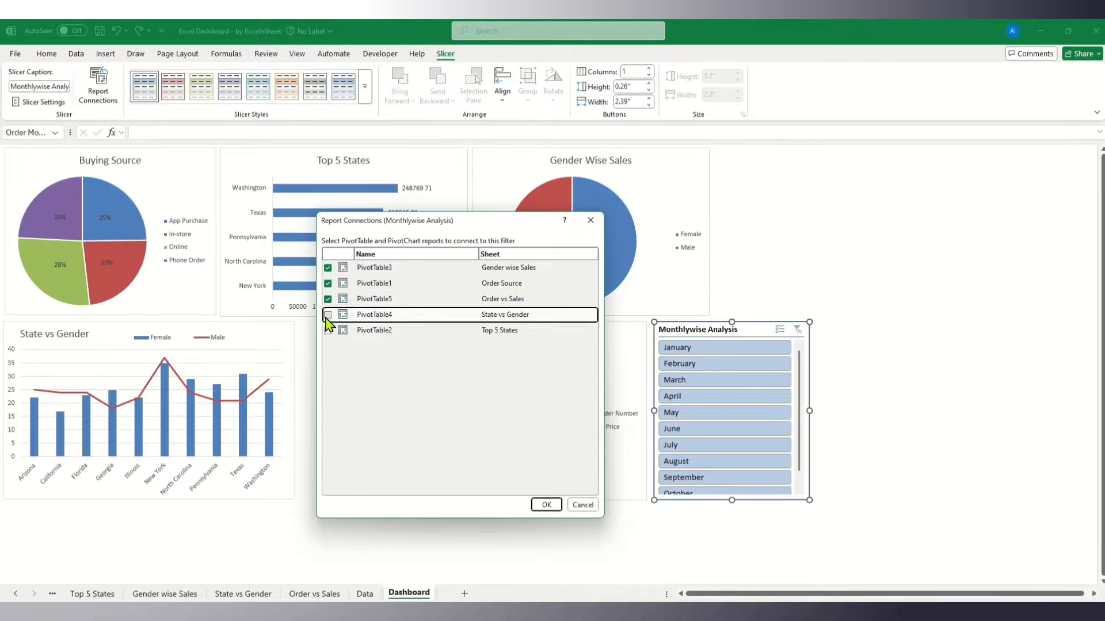
pyautogui.click(549, 507)
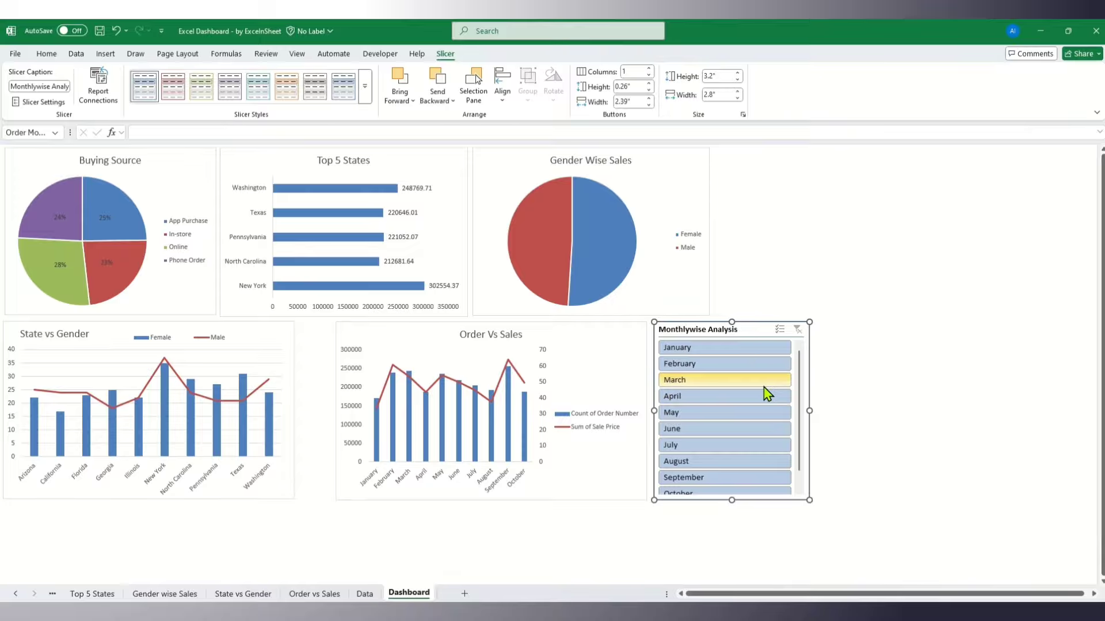
# - Check the connected dashboard charts by filtering them with the Monthlywise Analysis slicer to January, March and July in turn
pyautogui.click(696, 349)
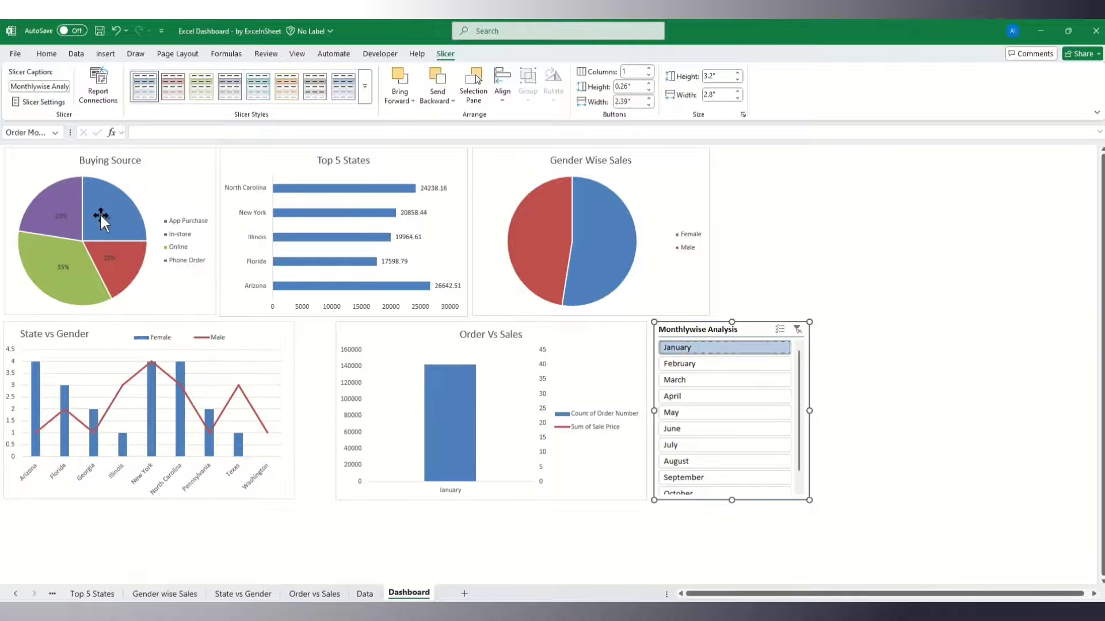
pyautogui.moveTo(65, 281)
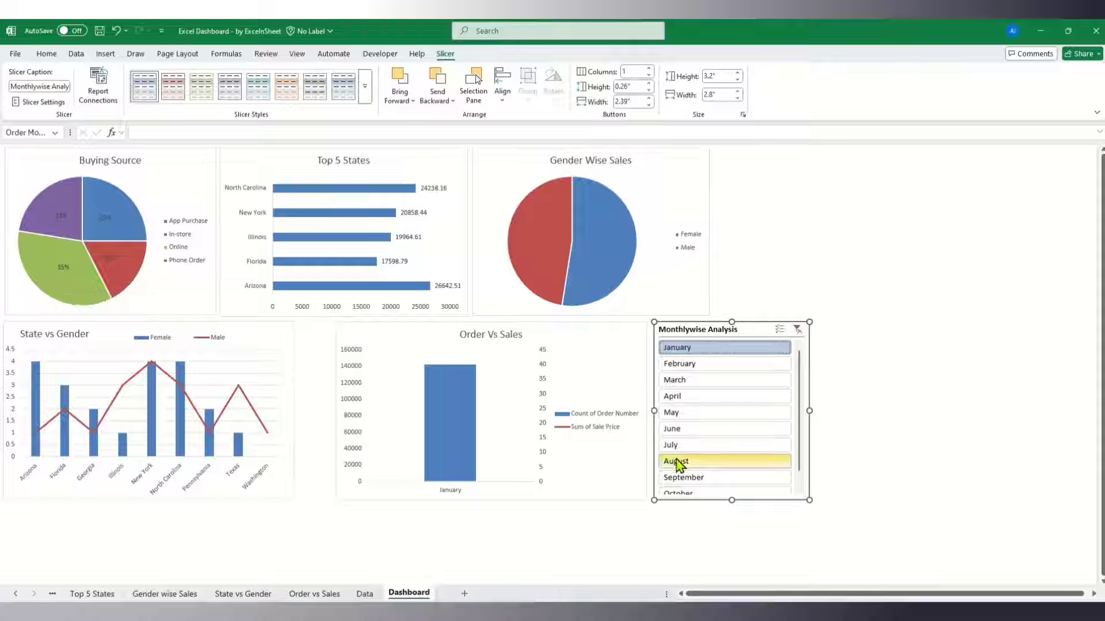
pyautogui.click(683, 384)
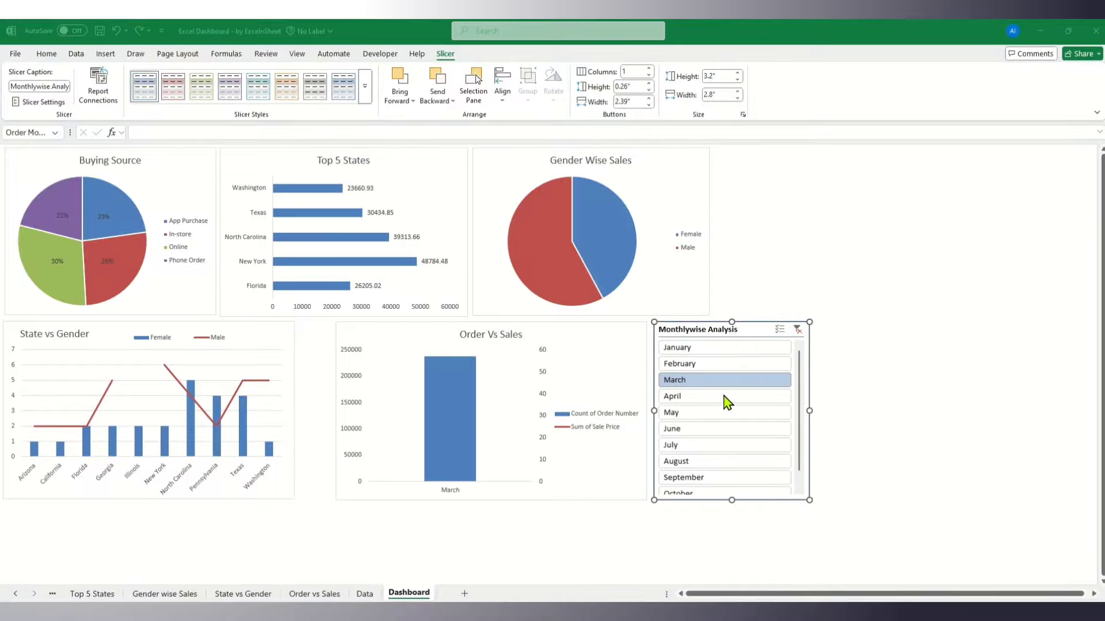
pyautogui.click(685, 446)
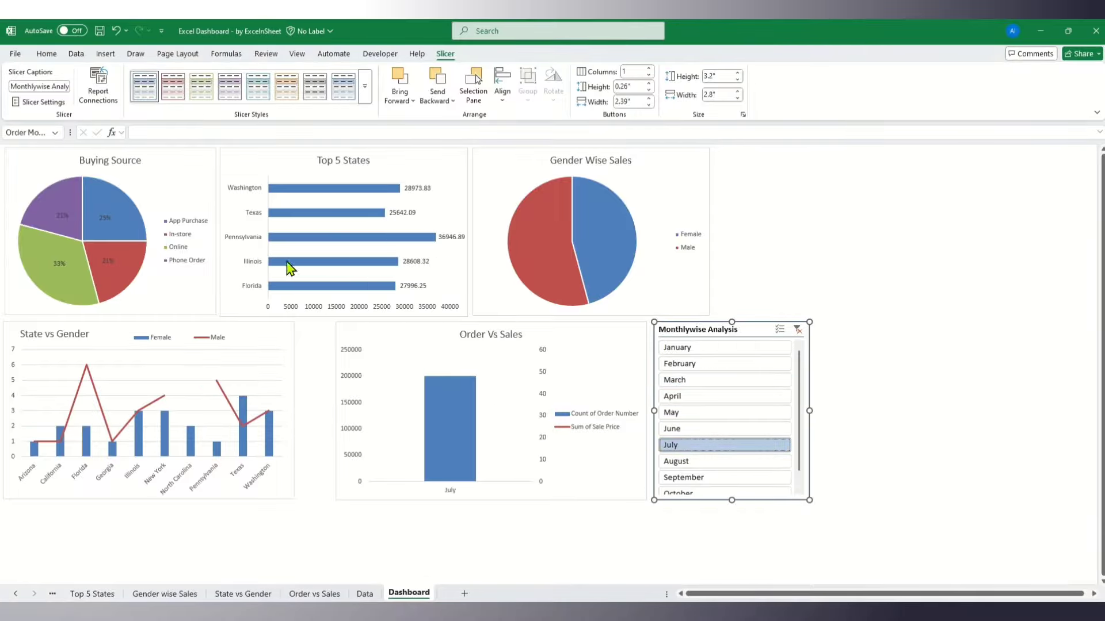